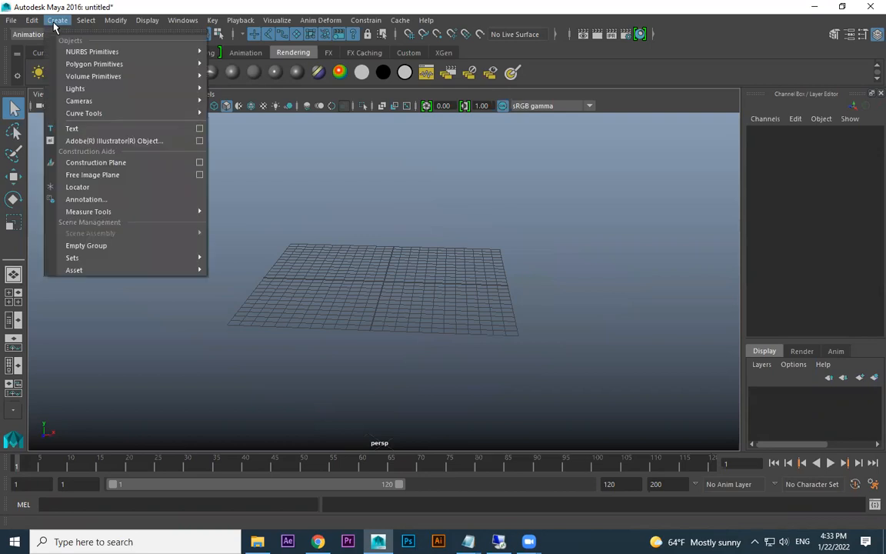
mouse_move(92, 101)
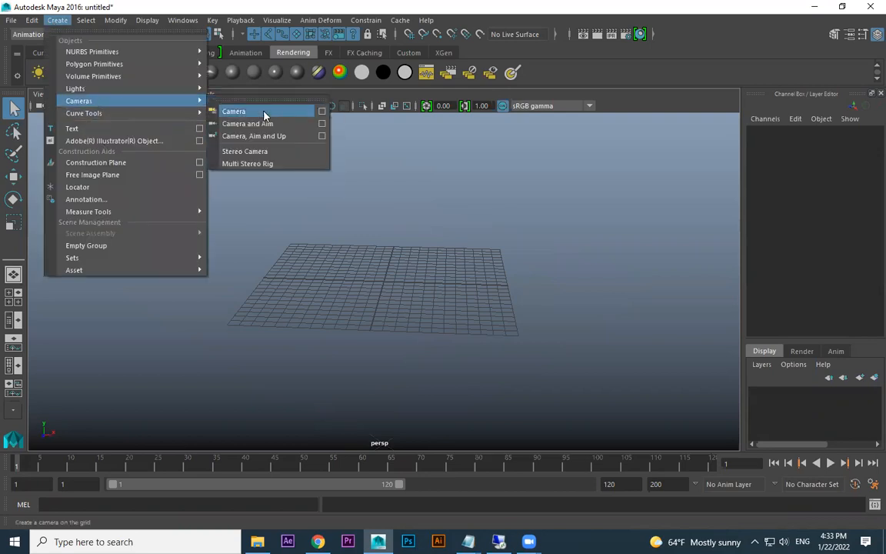
click(265, 110)
key(ctrl+z)
Create a Camera and Aim on the scene grid.
click(61, 20)
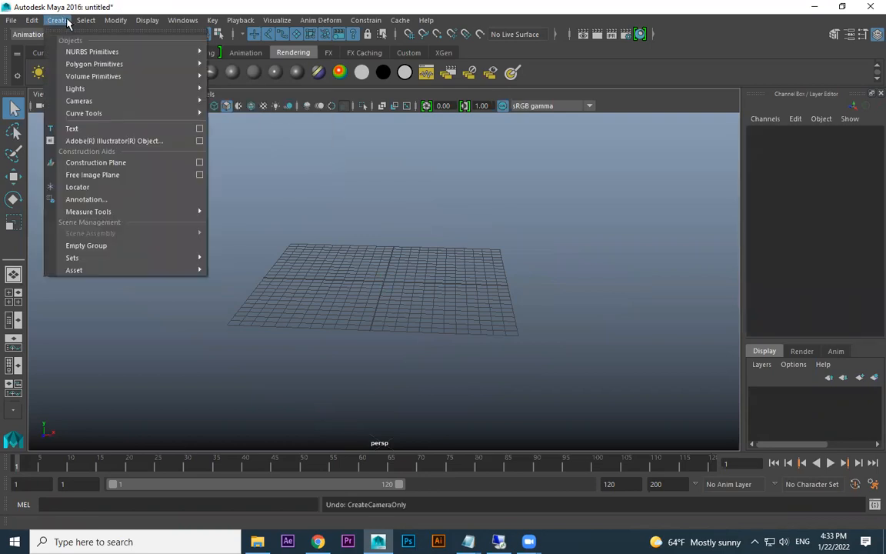
mouse_move(97, 103)
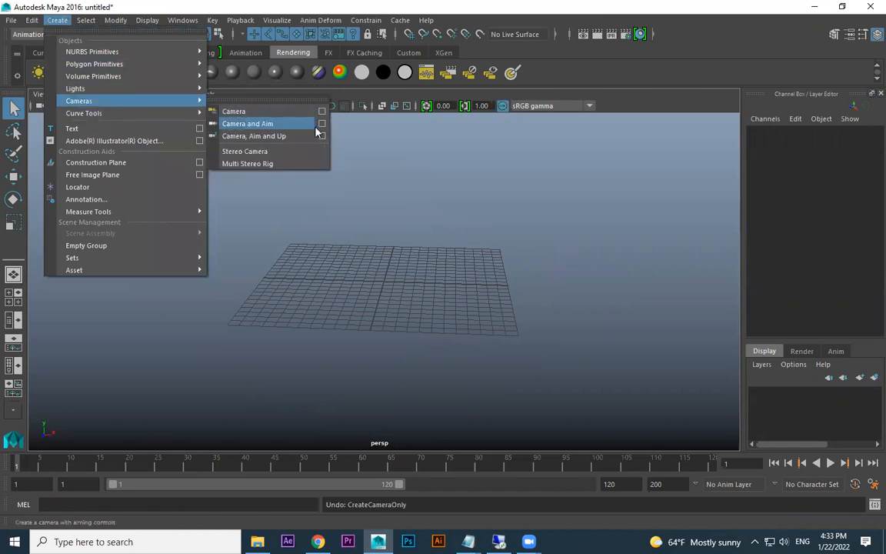
click(248, 123)
alt+drag(454, 310, 424, 279)
Move the camera back and up, to about 4.5 in Translate Y and 37 in Translate Z, with its aim raised to match.
key(w)
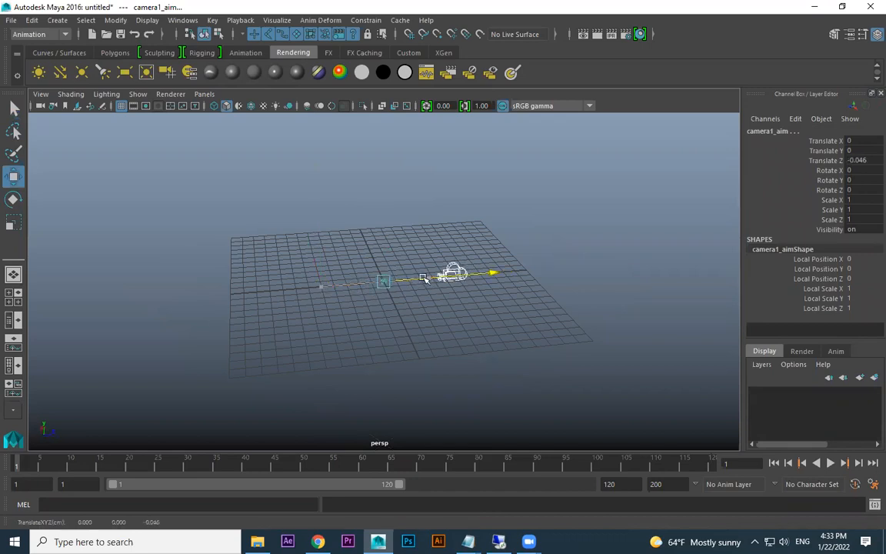
click(456, 276)
scroll(496, 276, down, 2)
mouse_move(496, 277)
mouse_down()
mouse_move(436, 273)
mouse_move(672, 257)
mouse_move(707, 210)
mouse_move(436, 270)
mouse_up()
key(ctrl+z)
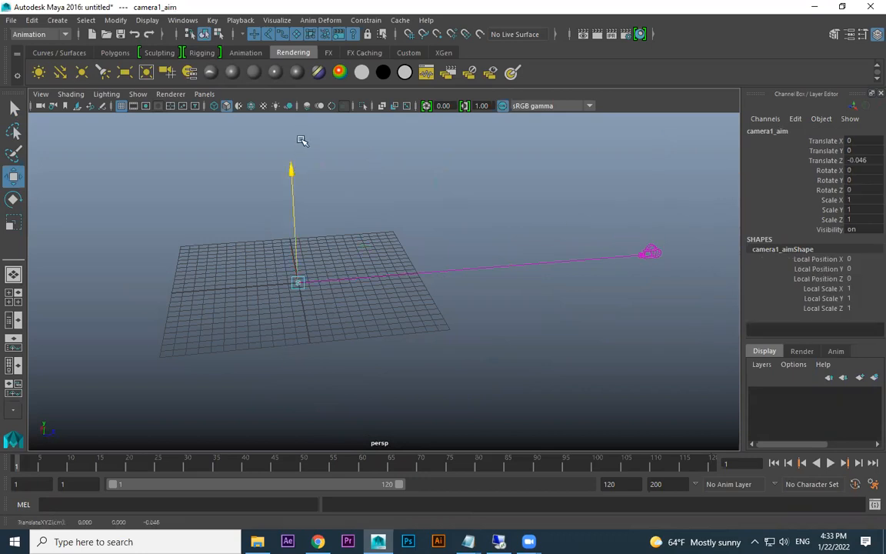
click(662, 245)
drag(659, 160, 641, 177)
Select the new camera and look through it in the viewport.
click(553, 306)
alt+drag(554, 306, 588, 242)
click(580, 248)
click(221, 114)
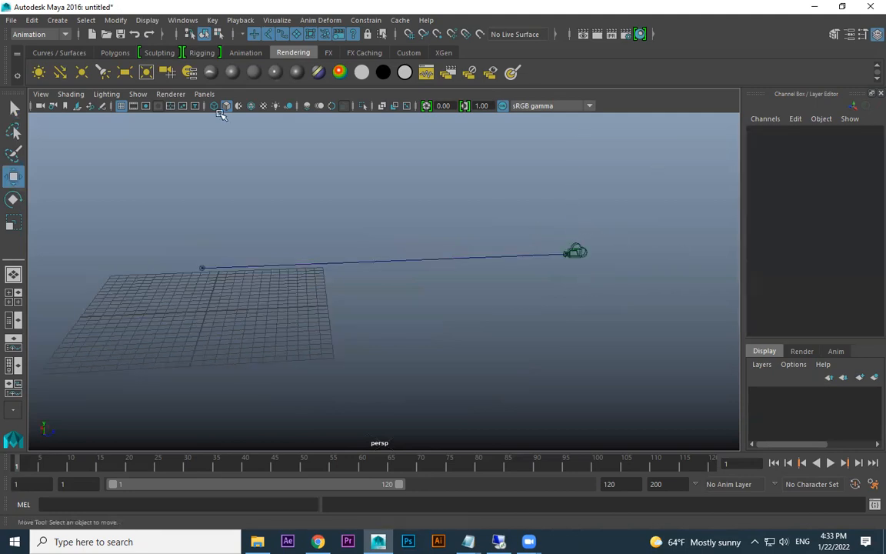
key(ctrl+z)
click(203, 94)
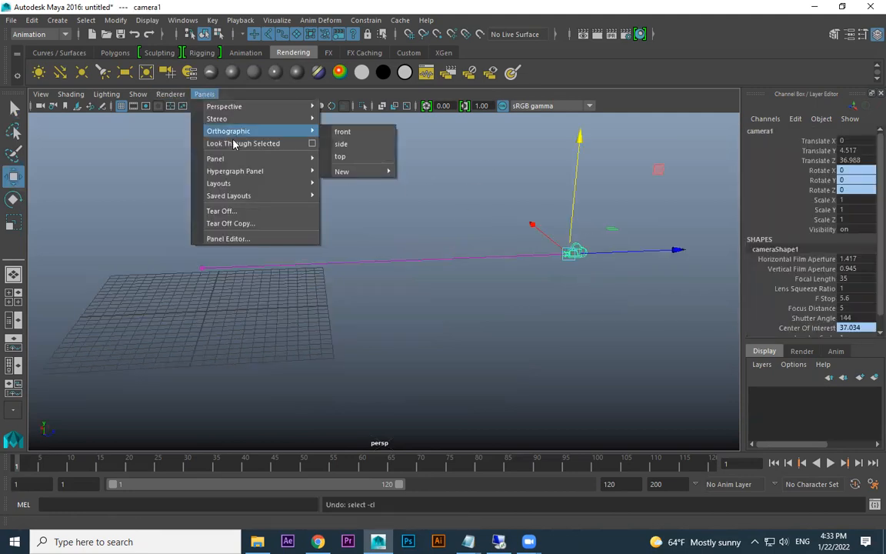
click(236, 142)
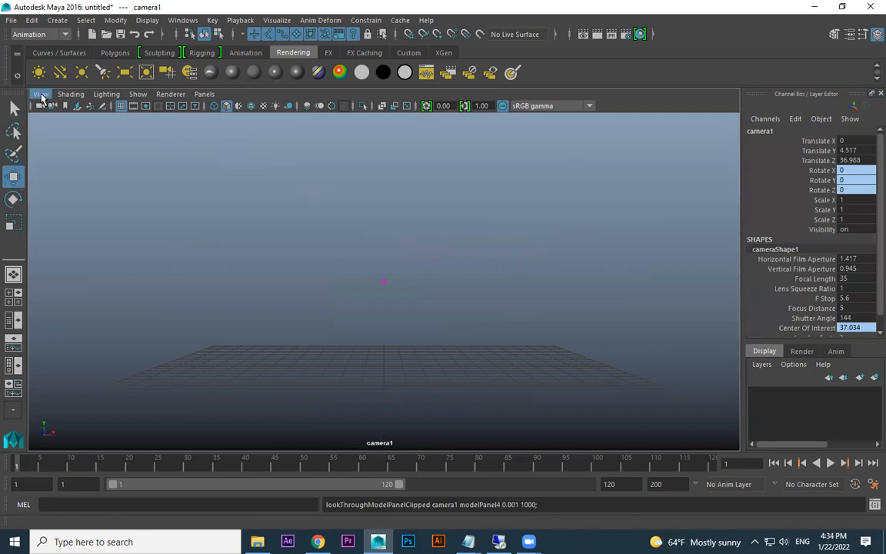
Import EstAm2.jpg from the Desktop as the camera's image plane.
click(41, 94)
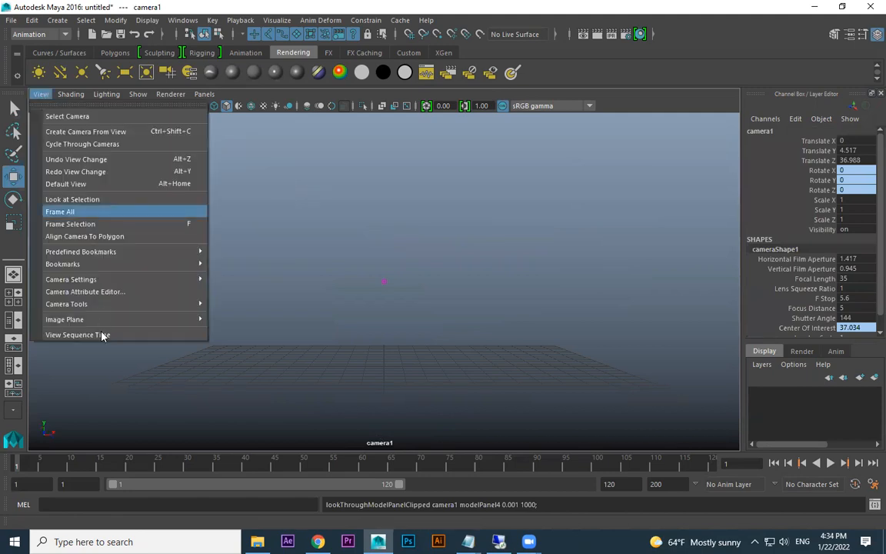
mouse_move(165, 318)
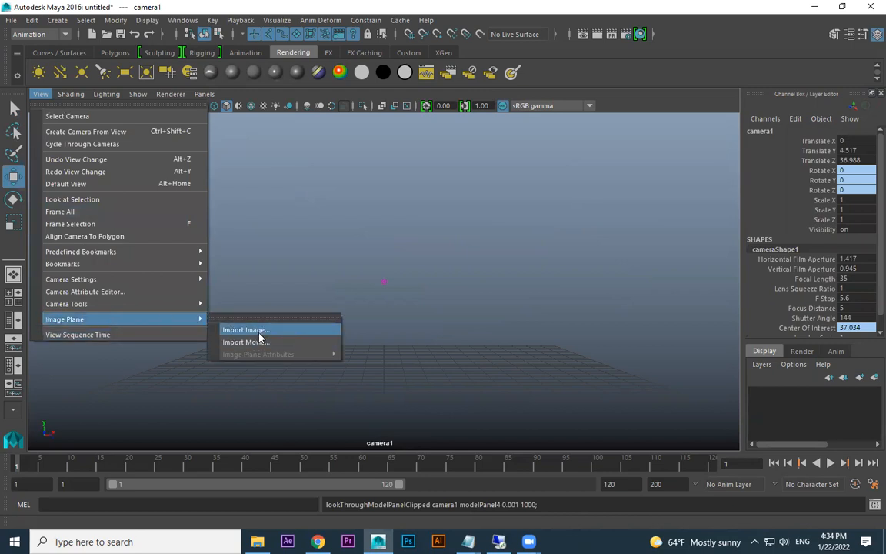
click(246, 329)
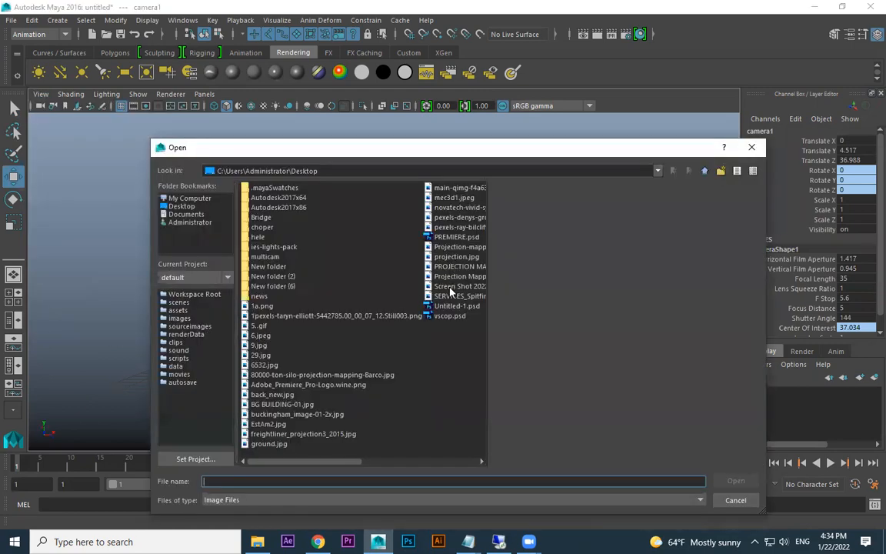
drag(487, 289, 597, 287)
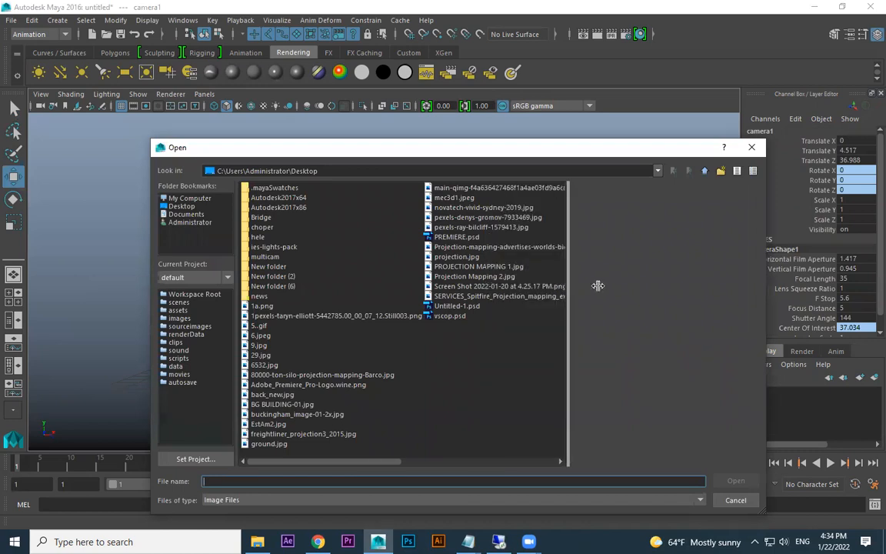
click(267, 425)
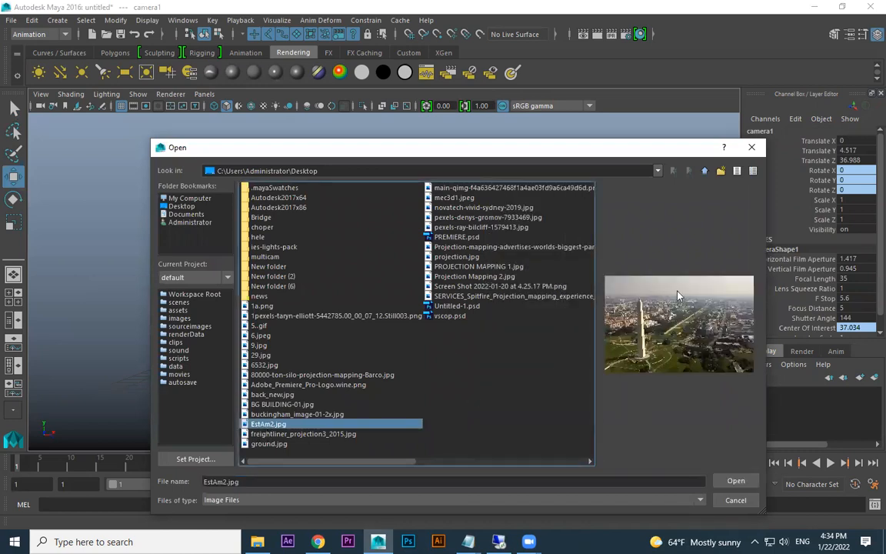
click(737, 481)
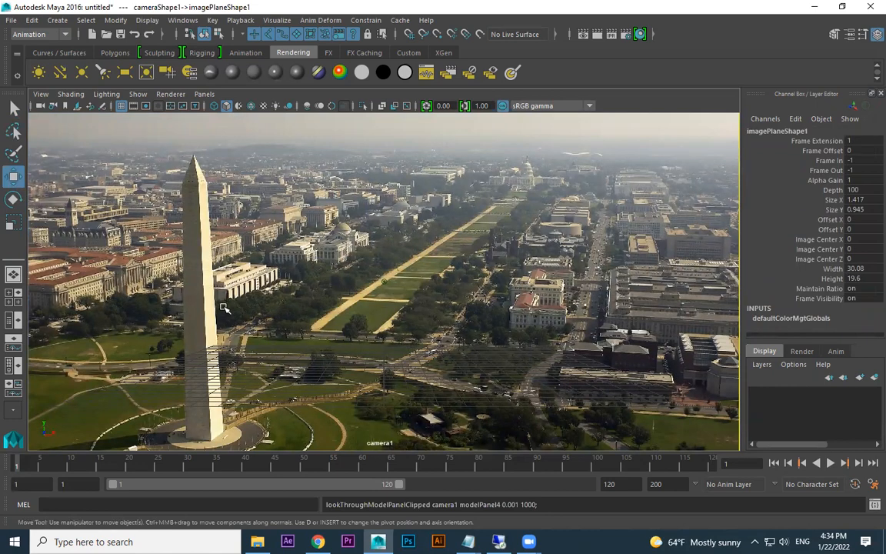
Orbit, pan and dolly camera1 to align the ground grid with the perspective of the photo.
alt+drag(422, 324, 393, 344)
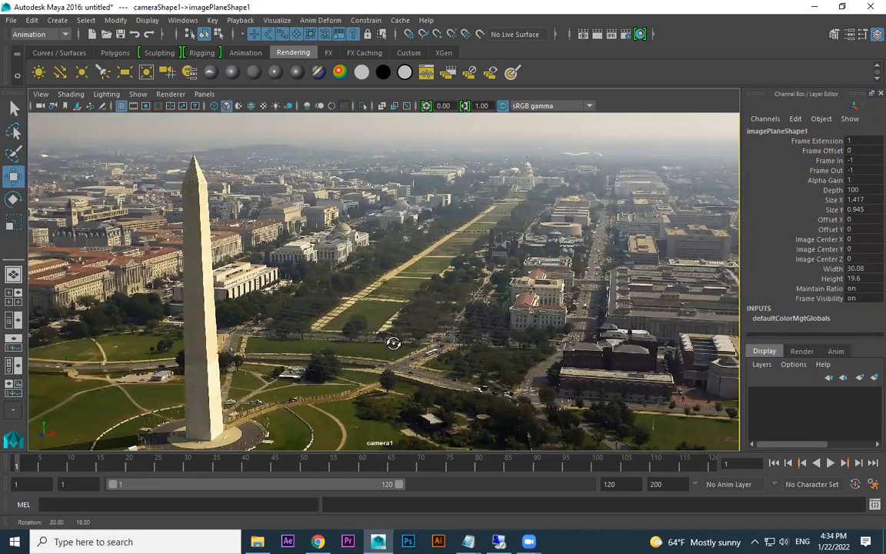
alt+middle_drag(443, 330, 447, 304)
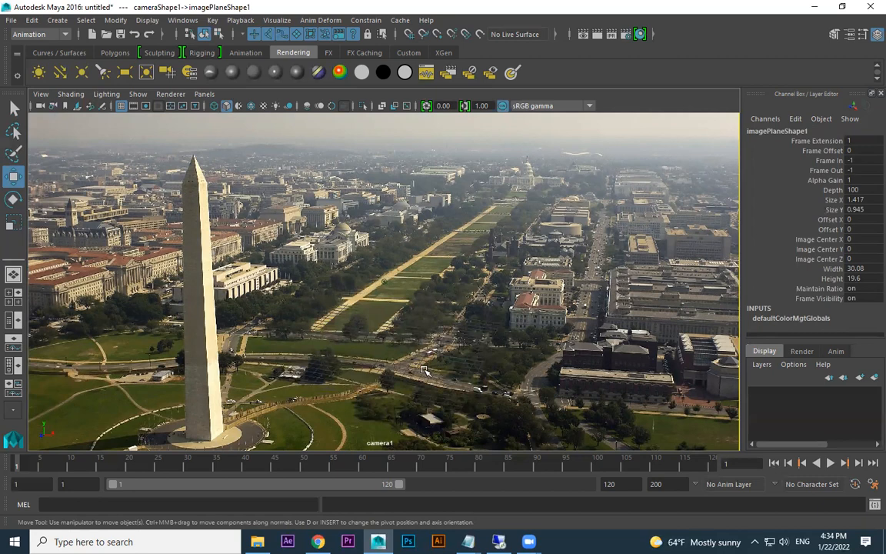
alt+drag(422, 367, 373, 365)
alt+right_drag(373, 364, 423, 361)
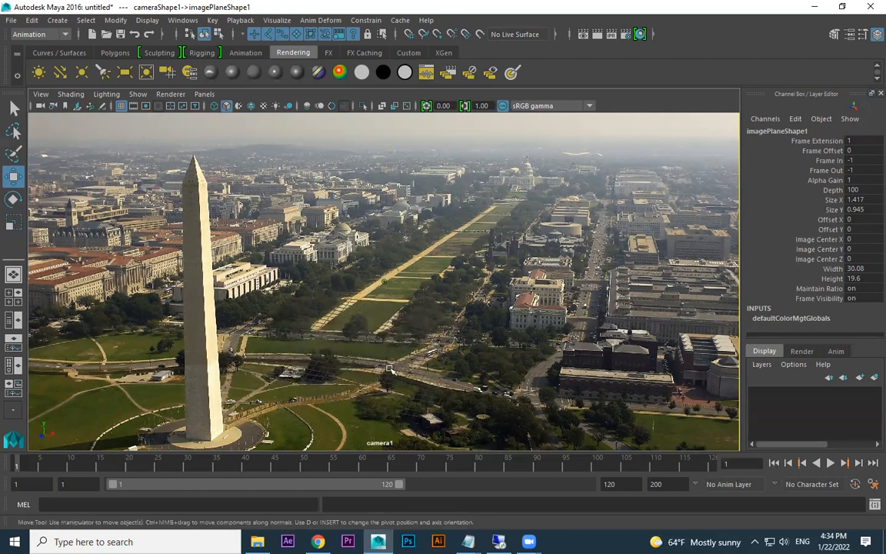
alt+right_drag(396, 321, 382, 315)
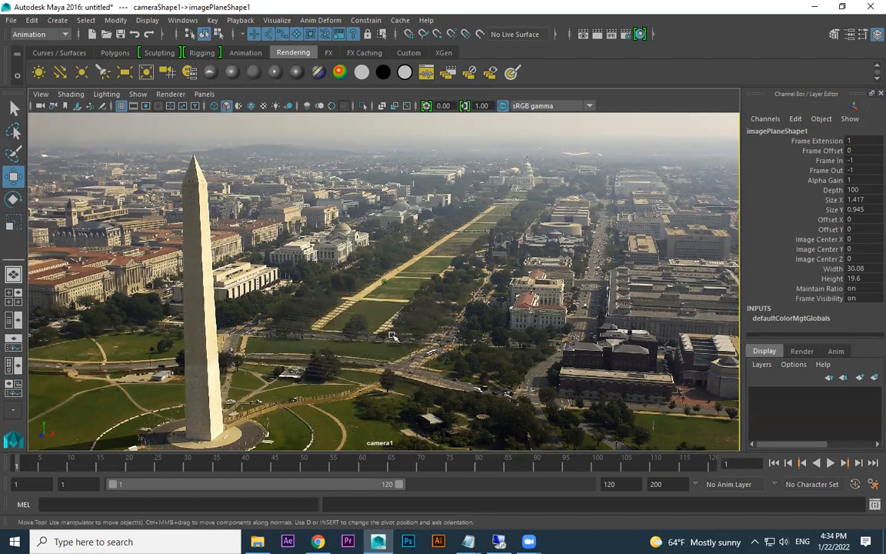
alt+drag(526, 302, 565, 259)
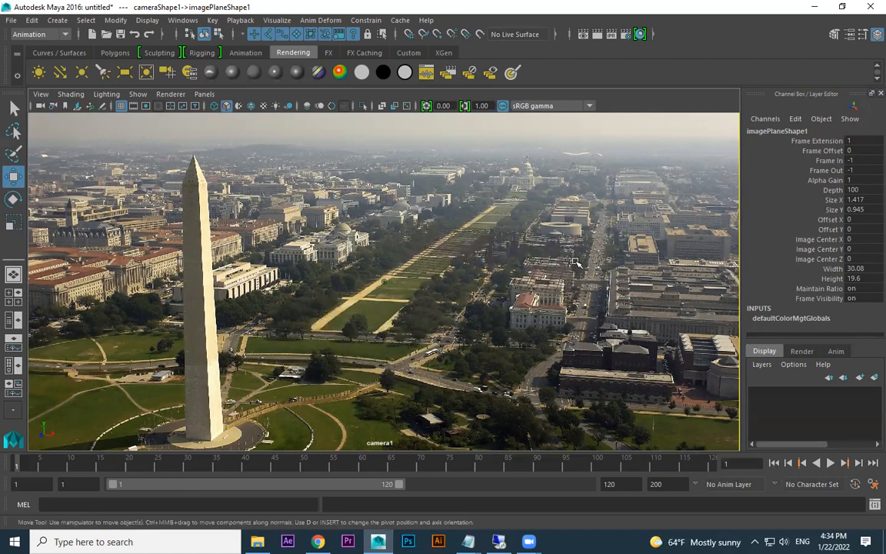
alt+middle_drag(548, 264, 424, 344)
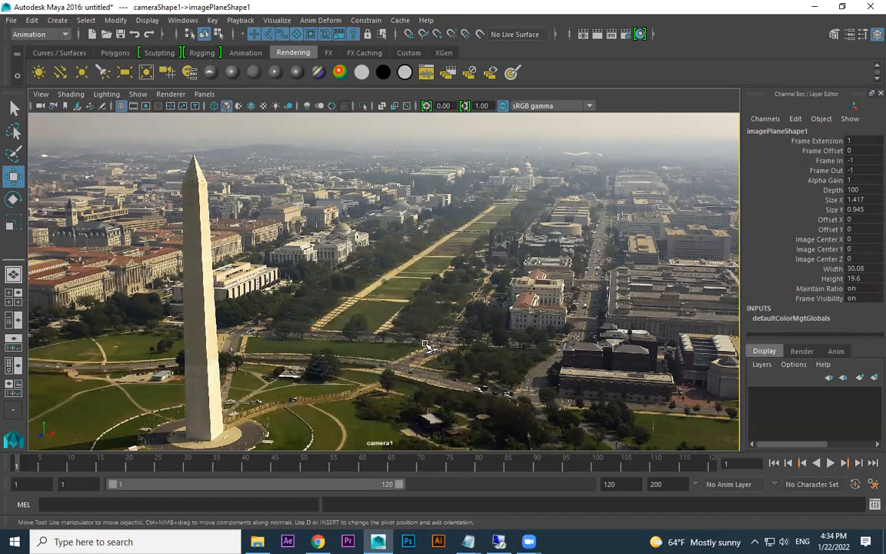
Switch the viewport to the persp view and examine the image plane and the monument from an angle.
click(204, 94)
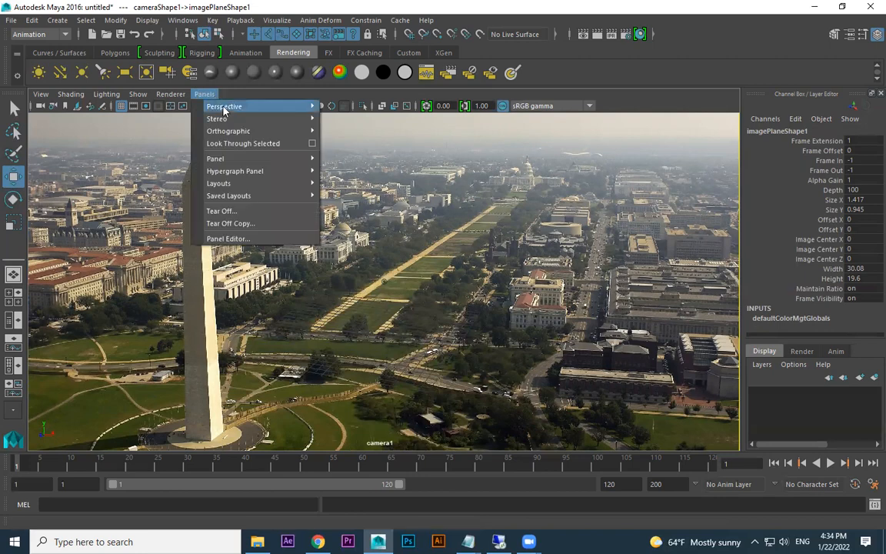
mouse_move(254, 119)
mouse_move(314, 106)
click(343, 119)
alt+drag(369, 277, 338, 288)
scroll(328, 289, up, 3)
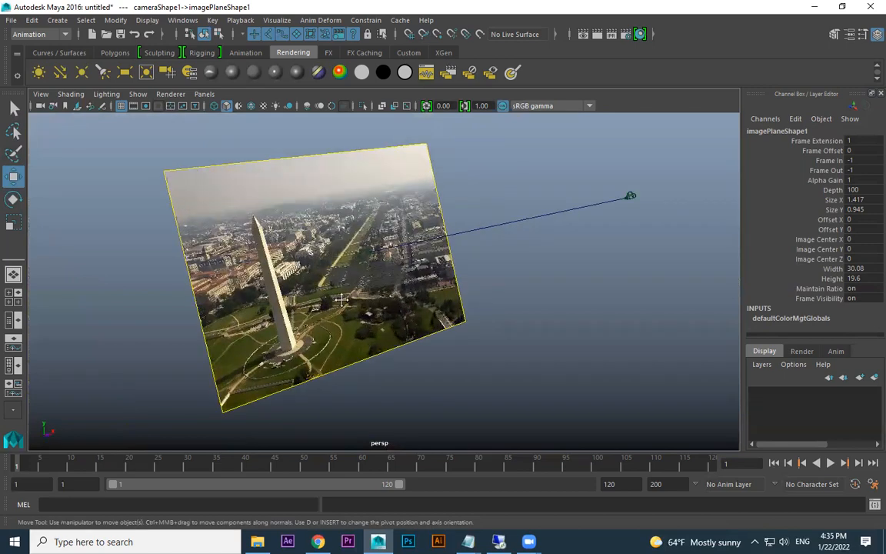
scroll(339, 282, up, 2)
alt+drag(405, 254, 307, 241)
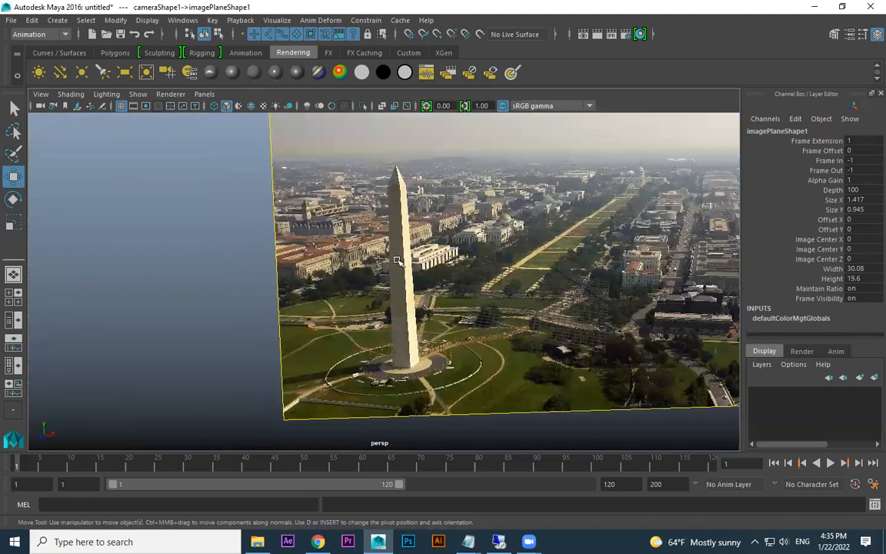
Open back_new.jpg from the desktop in Photos and compare it with EstAm2.jpg, then close the viewer.
click(814, 6)
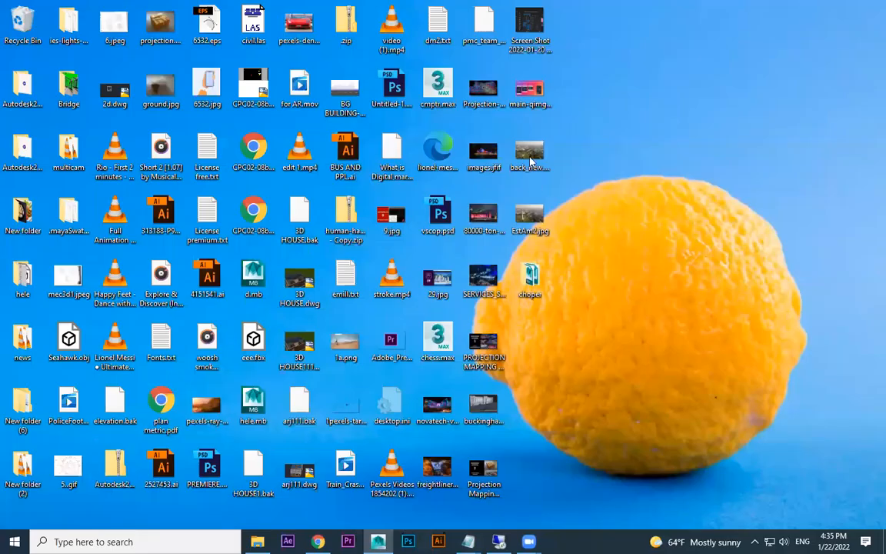
double_click(530, 158)
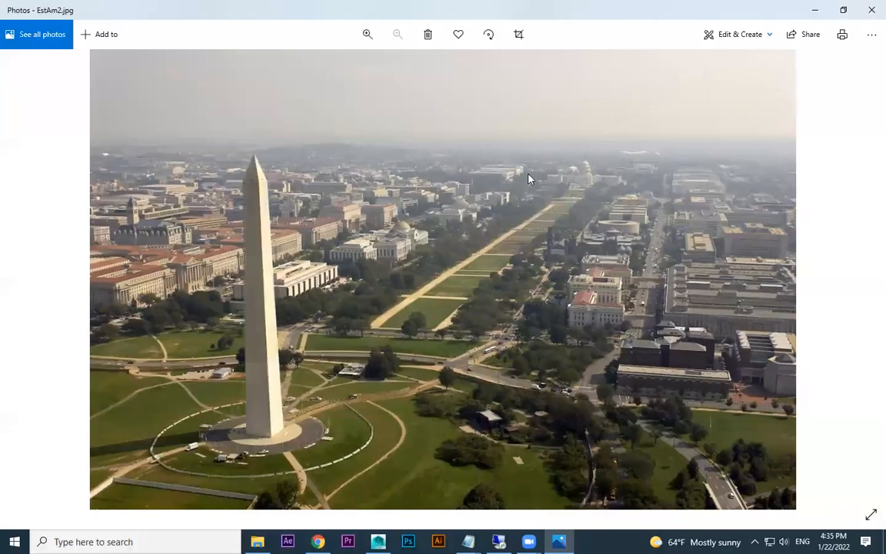
key(Right)
key(Left)
key(Right)
key(Left)
key(Right)
key(Left)
key(Right)
key(Left)
key(Right)
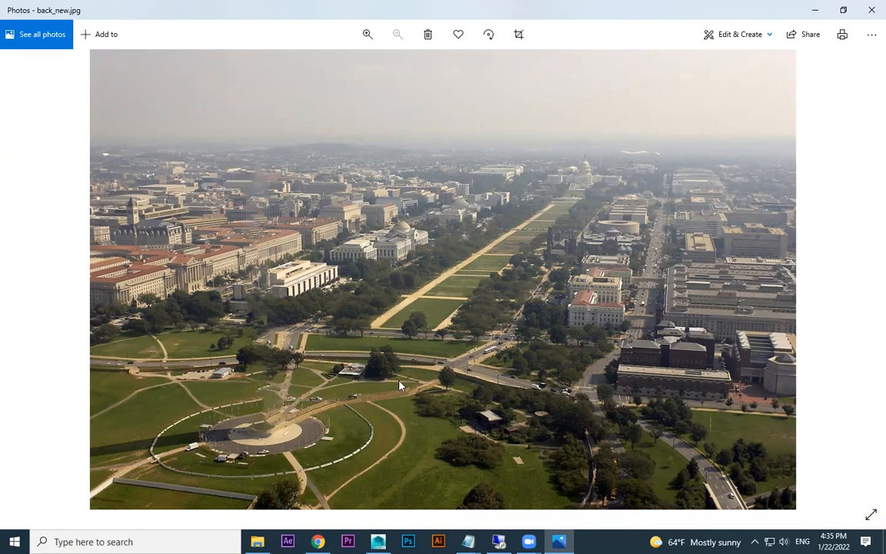
key(Left)
key(Right)
key(Left)
click(872, 10)
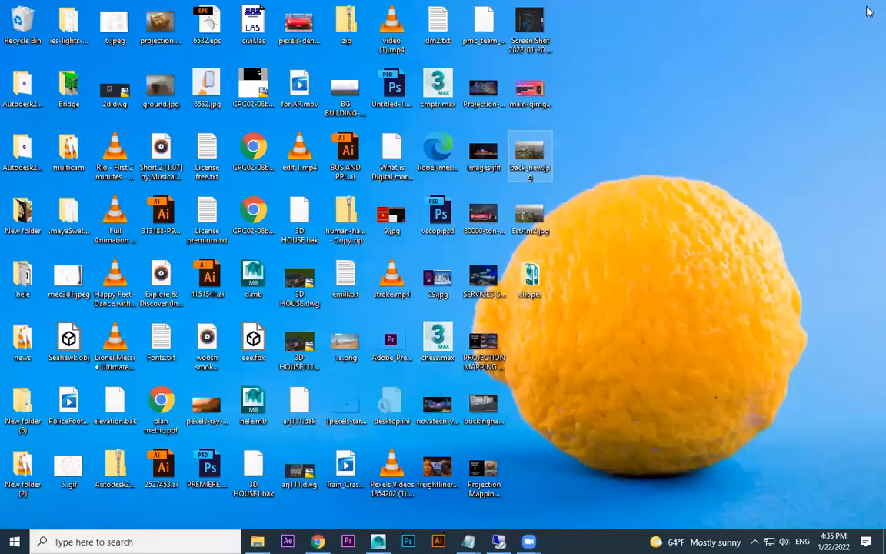
Return to Maya and draw a polygon cube on the grid, about 4.9 wide, 13.4 high and 3.5 deep.
click(348, 542)
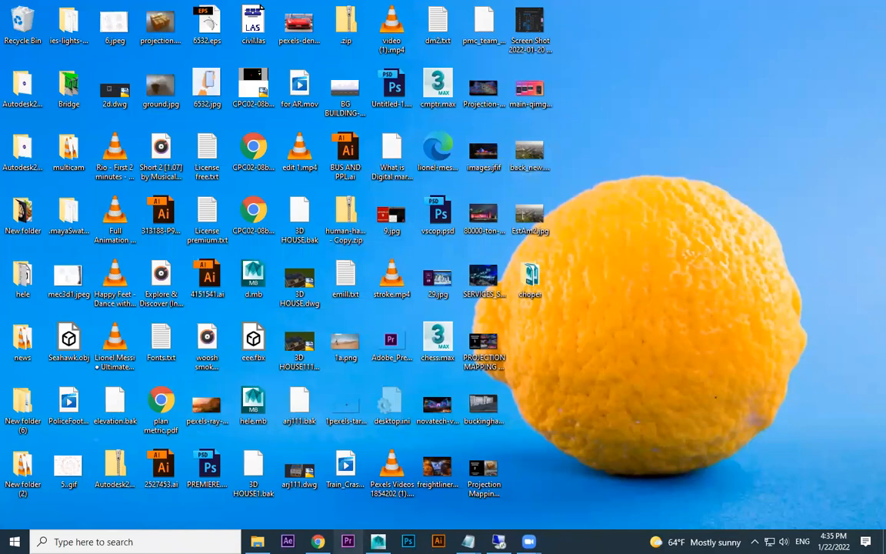
mouse_move(378, 542)
click(393, 476)
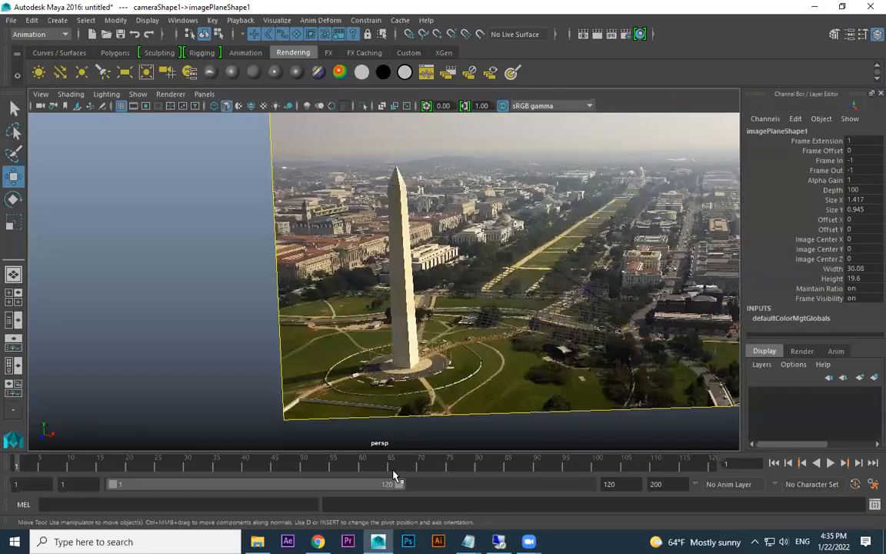
scroll(451, 393, down, 5)
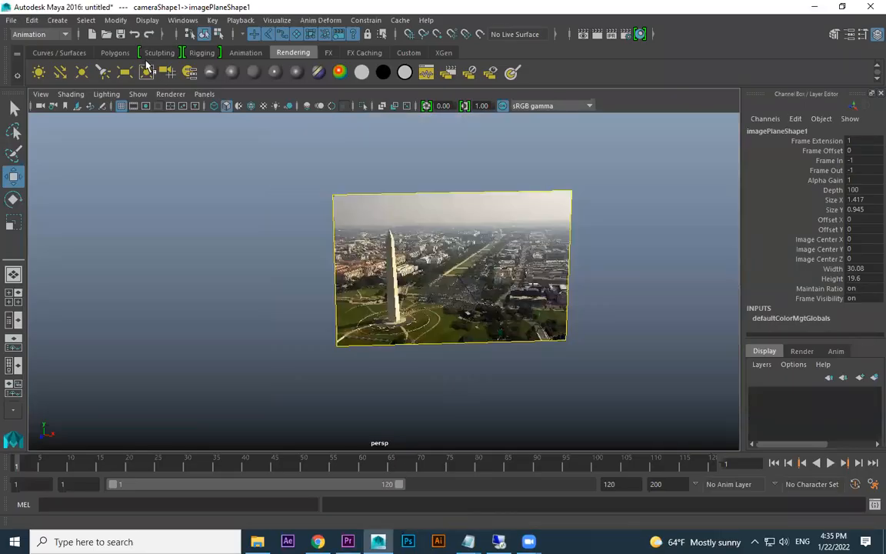
click(113, 52)
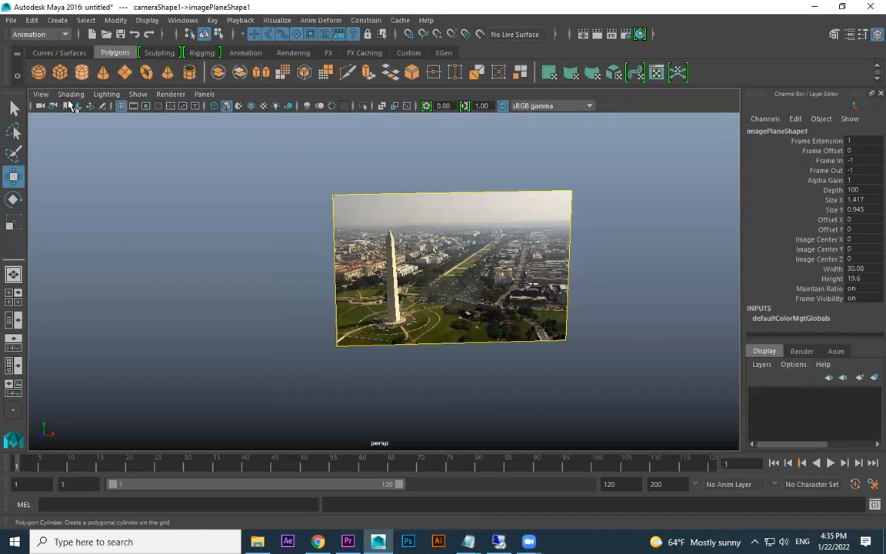
click(60, 71)
alt+drag(405, 279, 457, 284)
alt+right_drag(457, 284, 536, 284)
drag(536, 285, 556, 187)
drag(565, 232, 554, 237)
alt+middle_drag(554, 237, 545, 230)
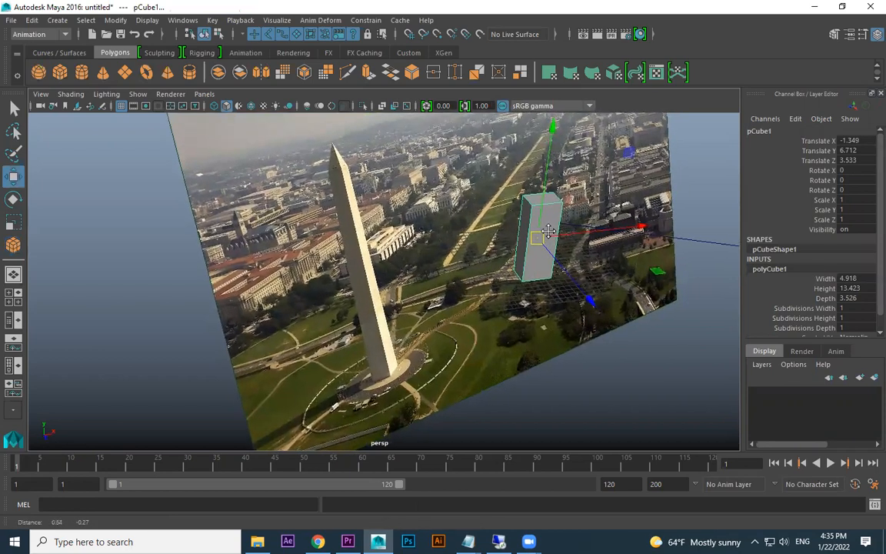
Look through camera1, scale the cube uniformly to about 0.39, and stretch it much taller along Y.
click(203, 94)
mouse_move(223, 108)
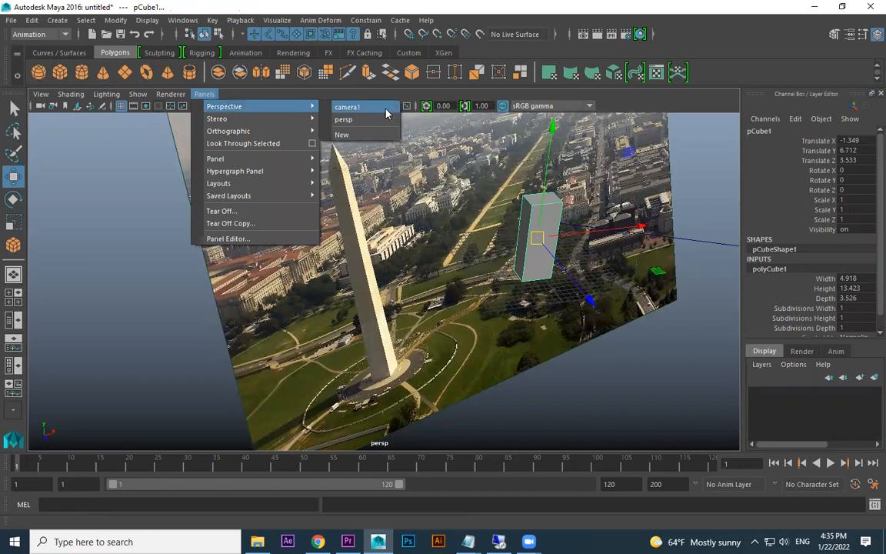
click(362, 106)
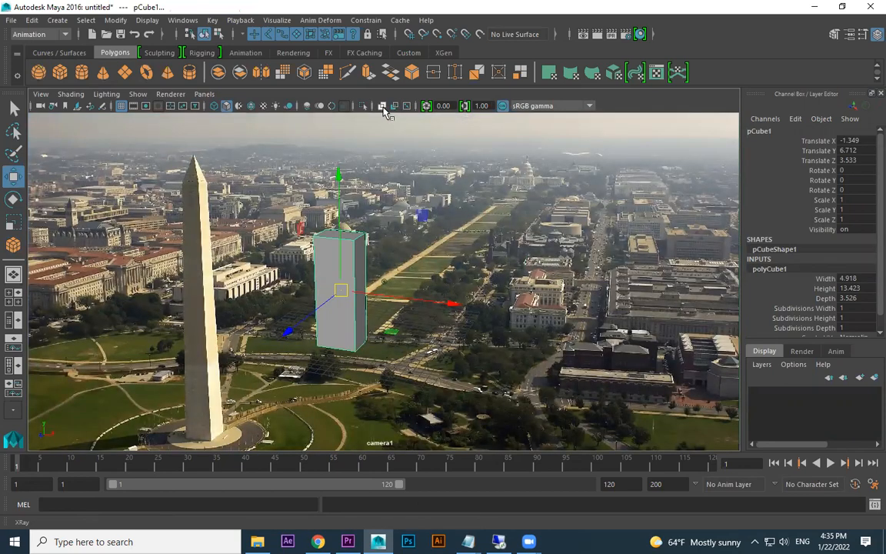
key(r)
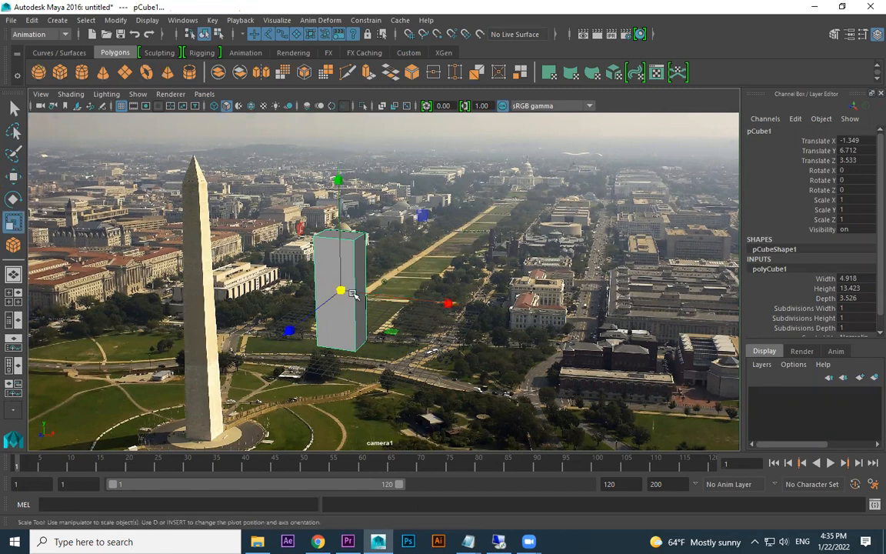
drag(341, 295, 270, 268)
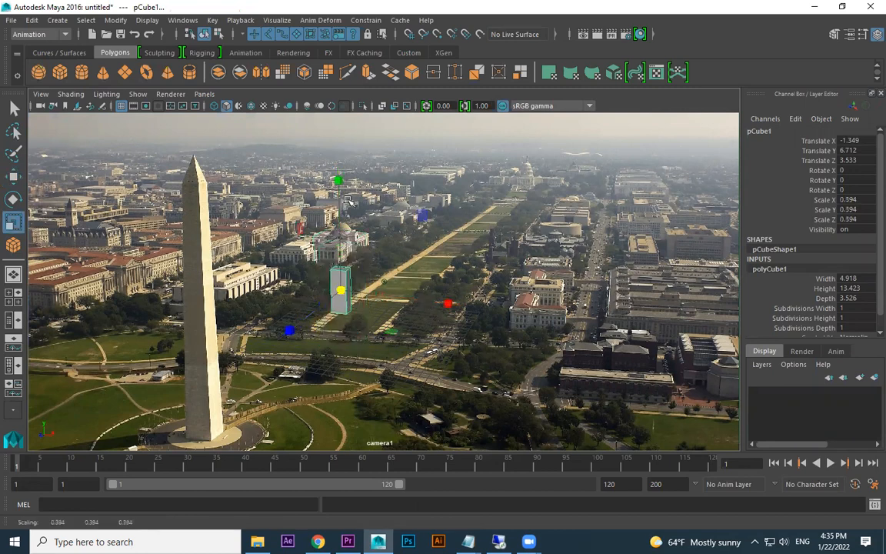
drag(346, 102, 353, 54)
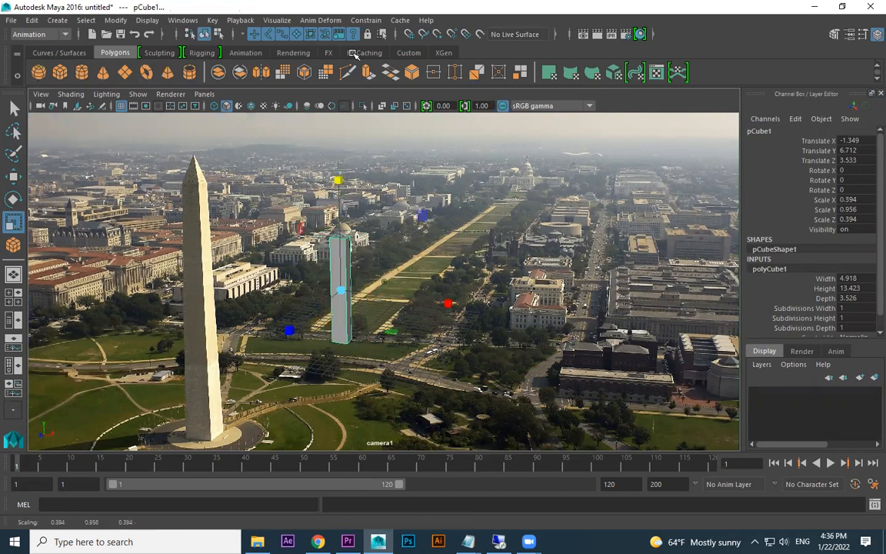
drag(338, 180, 339, 90)
Move the cube in front of the monument and scale it to about 0.315 in X and Z and 1.528 in Y.
key(w)
drag(345, 292, 226, 327)
key(r)
alt+drag(368, 309, 388, 306)
middle_drag(361, 312, 373, 272)
alt+drag(372, 273, 407, 298)
middle_drag(407, 297, 304, 273)
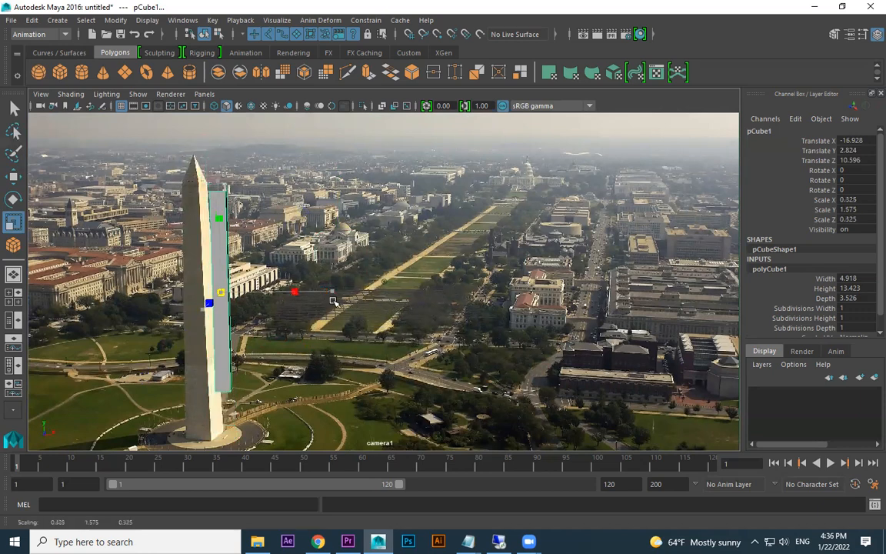
alt+drag(304, 273, 312, 307)
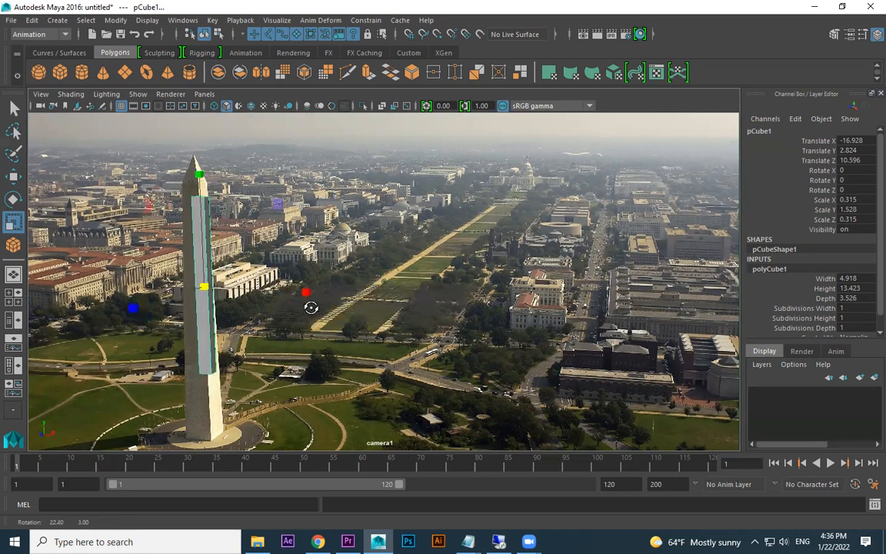
Place the cube on the monument's base and scale it to about 0.706 in X and Z and 1.917 in Y.
drag(204, 287, 207, 309)
key(w)
key(r)
drag(195, 203, 197, 262)
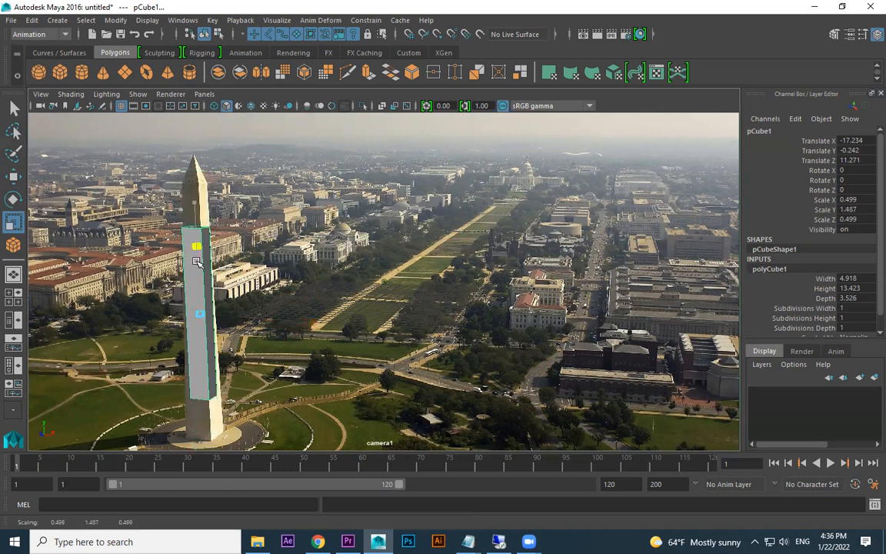
mouse_move(201, 318)
mouse_down()
mouse_move(239, 319)
mouse_move(204, 332)
mouse_up()
key(w)
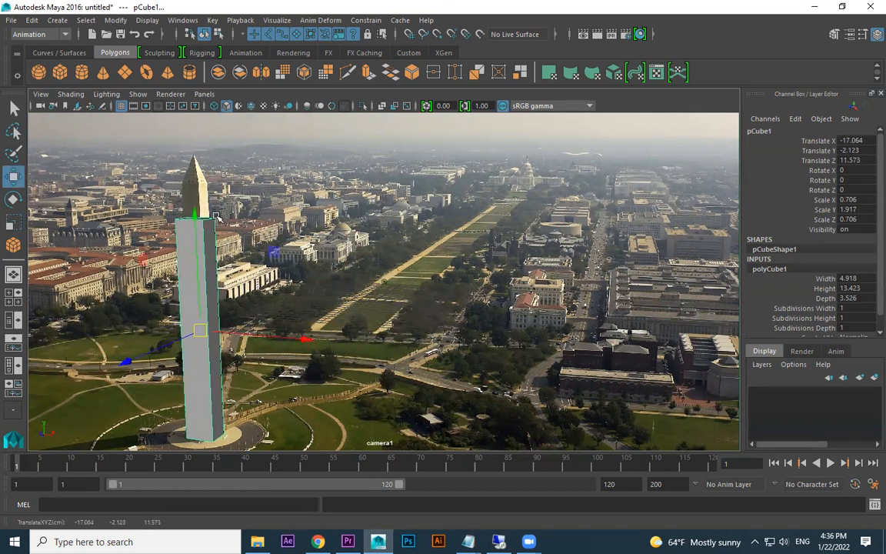
Raise and narrow the cube's top vertices to fit the top of the monument's shaft.
right_drag(212, 215, 146, 214)
drag(116, 182, 197, 185)
key(r)
key(w)
key(r)
key(w)
Adjust the cube's bottom and top corner vertices to follow the shaft's edges in the photo.
drag(205, 436, 206, 435)
click(188, 436)
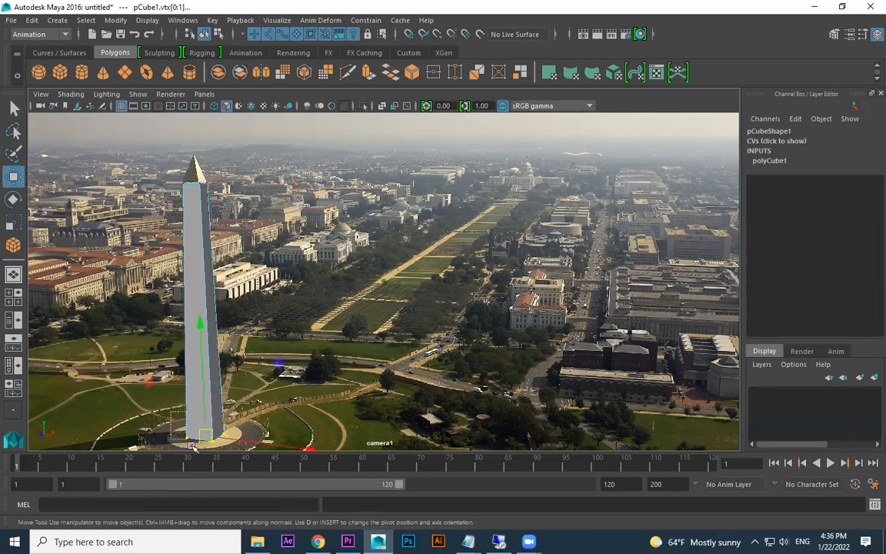
click(185, 178)
drag(185, 195, 174, 197)
drag(220, 154, 167, 197)
Switch to the persp view, extrude the cube's top face upward, and scale the new face inward.
click(204, 94)
mouse_move(308, 106)
click(339, 121)
alt+drag(358, 273, 524, 238)
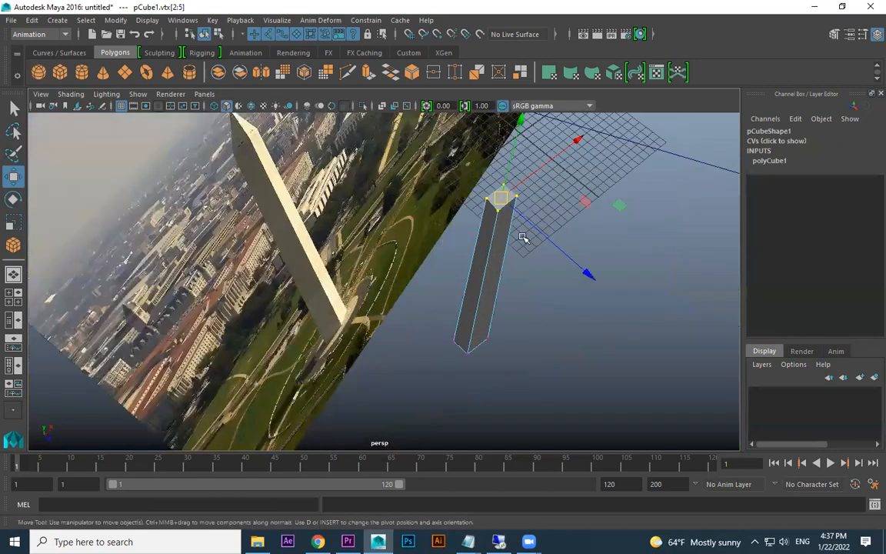
right_drag(517, 218, 512, 233)
click(501, 198)
click(334, 71)
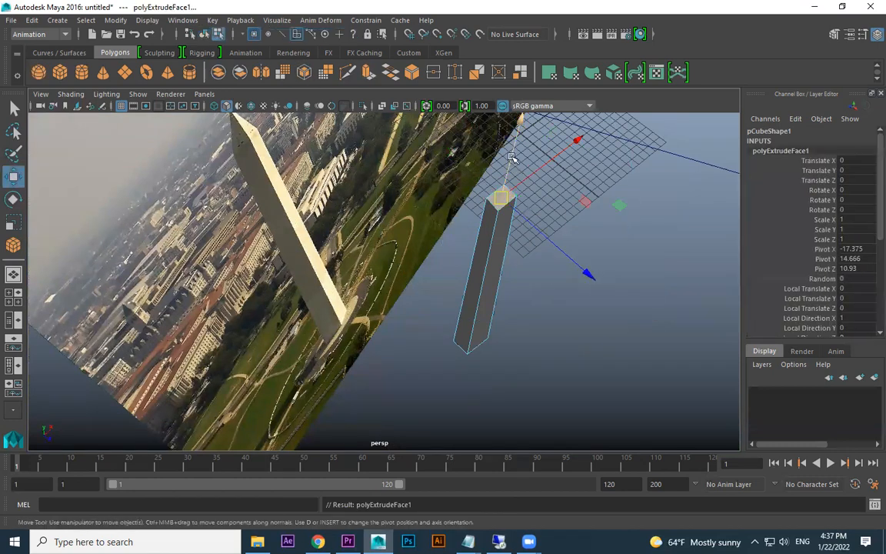
key(r)
drag(510, 191, 493, 183)
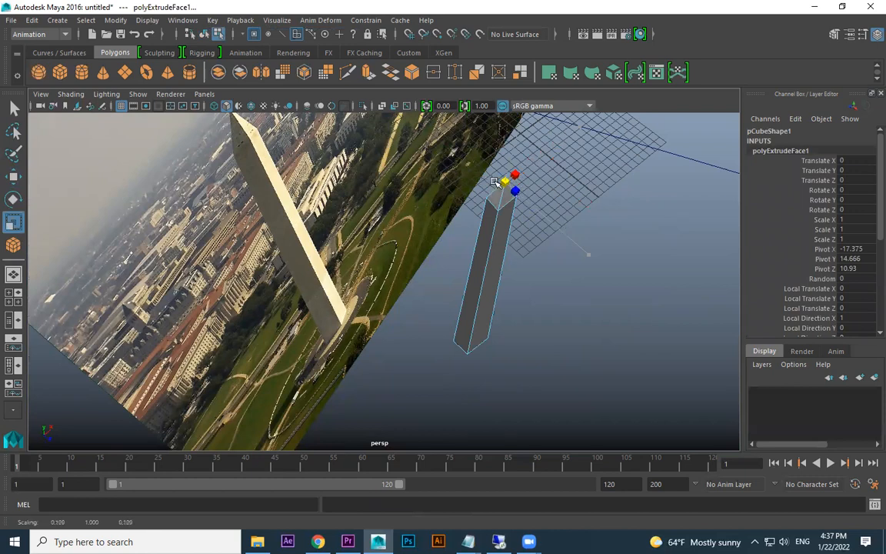
click(518, 195)
click(504, 191)
key(ctrl+e)
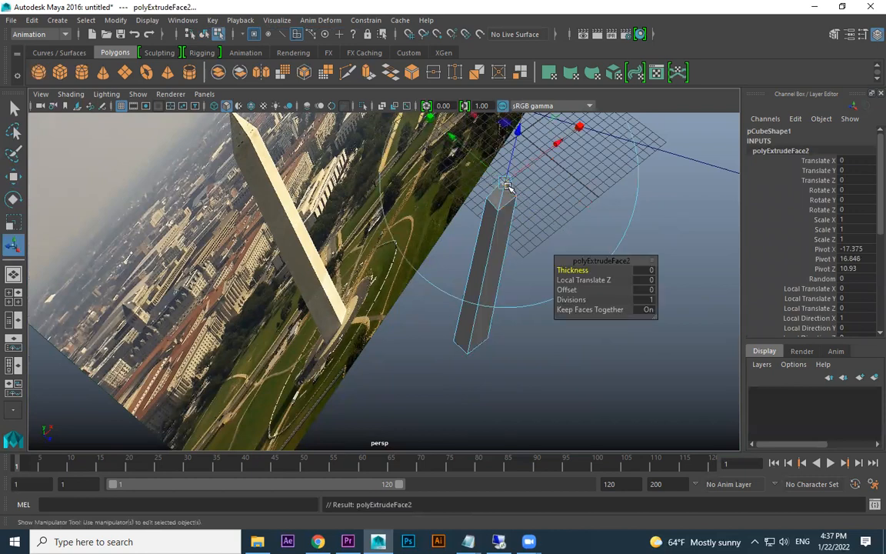
key(f)
mouse_move(385, 277)
mouse_down()
mouse_move(362, 277)
mouse_move(390, 279)
mouse_up()
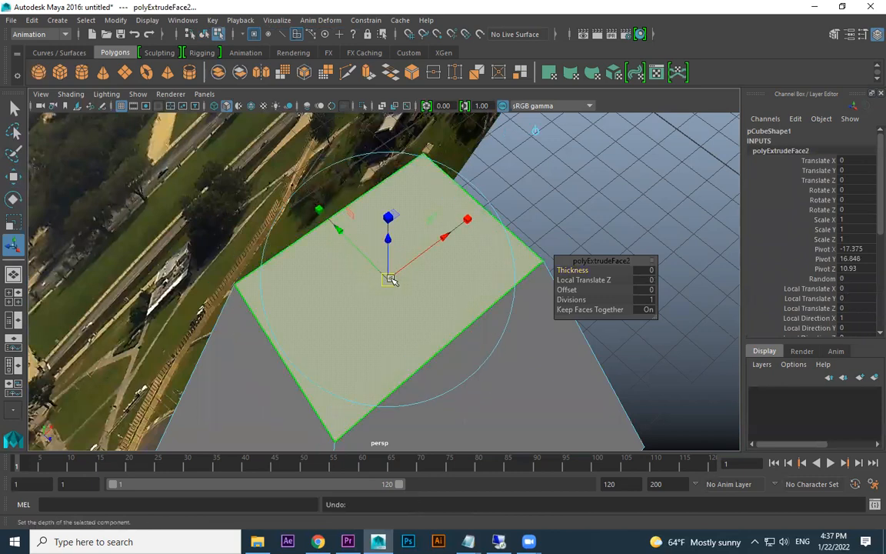
key(r)
key(ctrl+z)
alt+drag(331, 287, 419, 311)
key(w)
drag(384, 254, 387, 200)
key(ctrl+z)
Scale the extruded top face down to a single point to form the pyramid tip.
scroll(386, 302, up, 4)
key(r)
drag(385, 280, 331, 294)
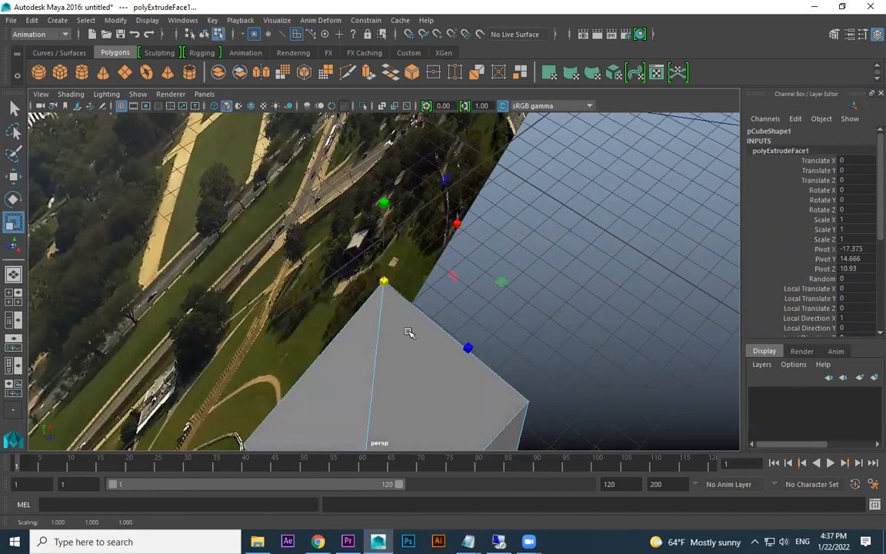
Select the vertices at the apex and, looking through camera1, move them onto the monument's tip in the photo.
right_drag(416, 215, 494, 194)
alt+drag(494, 194, 386, 307)
right_drag(380, 214, 316, 210)
drag(348, 239, 394, 292)
click(204, 94)
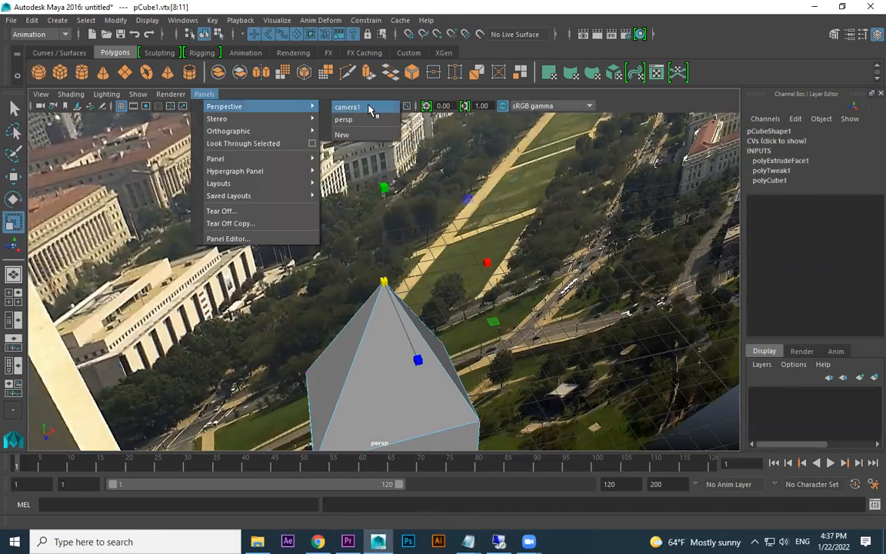
click(370, 108)
key(w)
drag(194, 163, 196, 154)
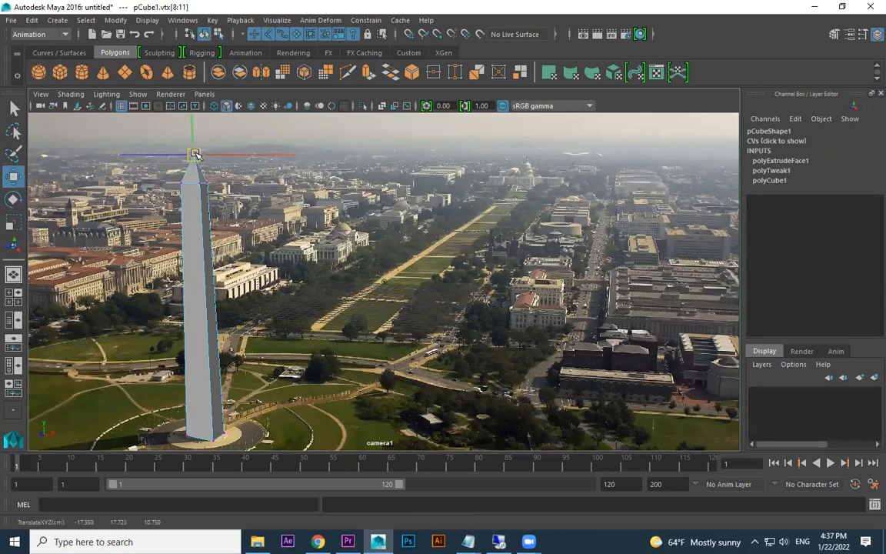
Fine-tune the shoulder and tip vertices to match the monument's outline, and return to object mode.
click(205, 184)
click(206, 186)
drag(204, 185, 185, 189)
click(187, 186)
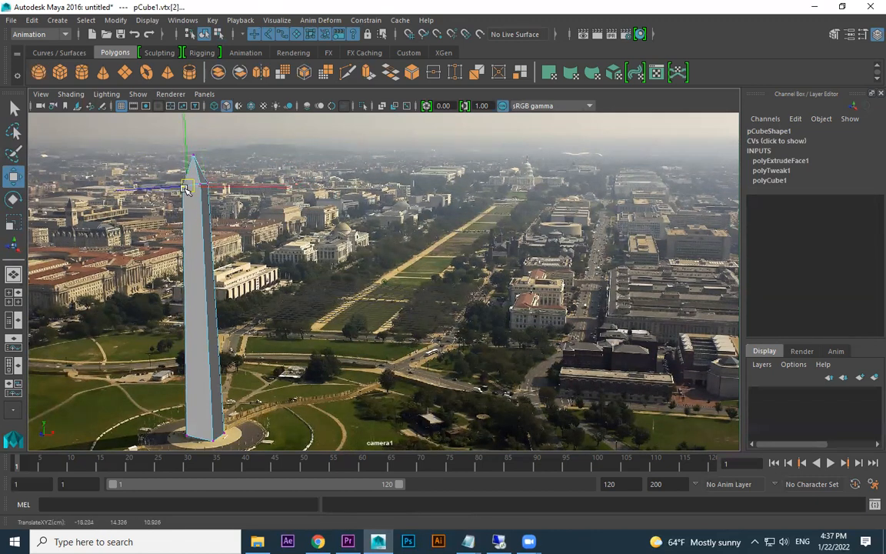
drag(182, 136, 193, 159)
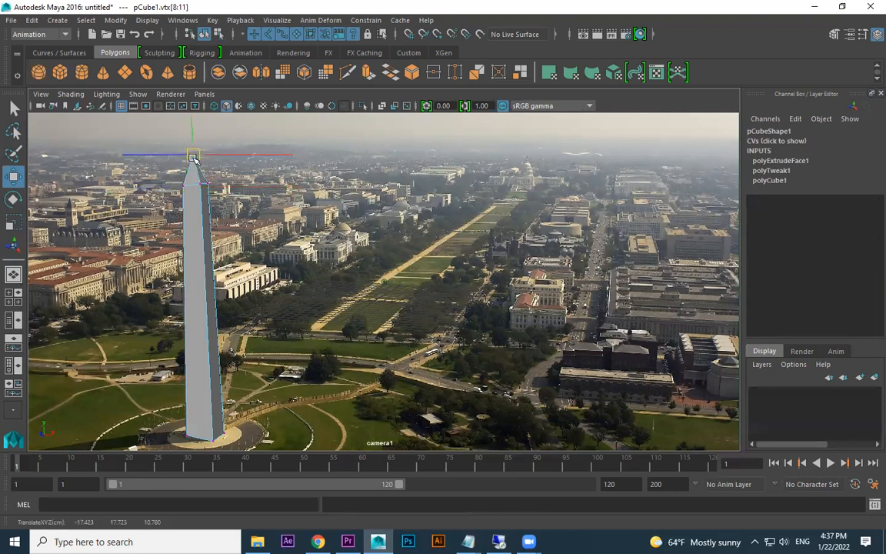
drag(167, 389, 188, 437)
drag(154, 163, 175, 183)
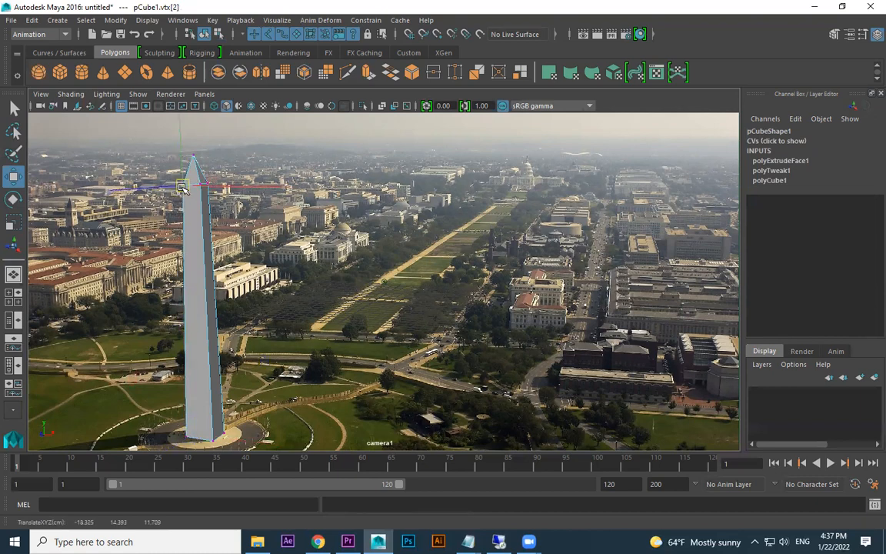
right_drag(199, 206, 200, 173)
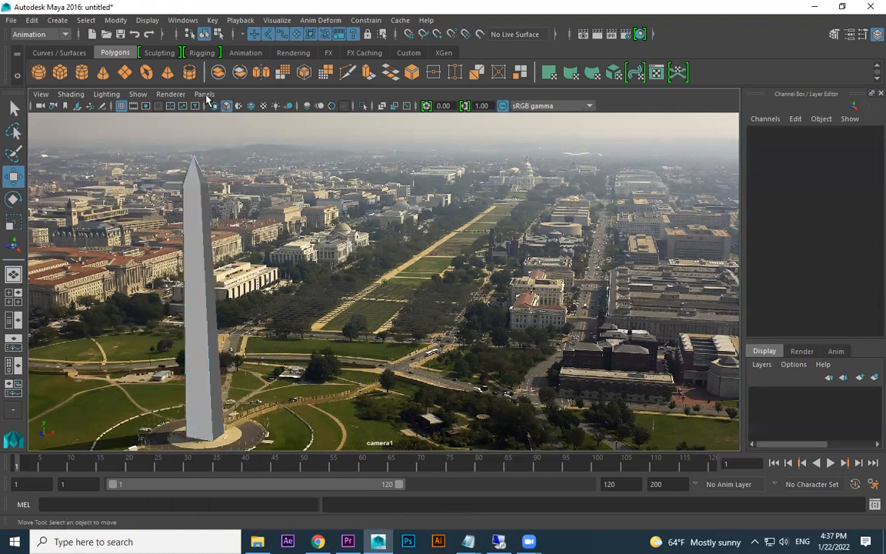
Switch to the persp view, frame the whole scene, and delete camera1's image plane.
click(204, 94)
mouse_move(231, 106)
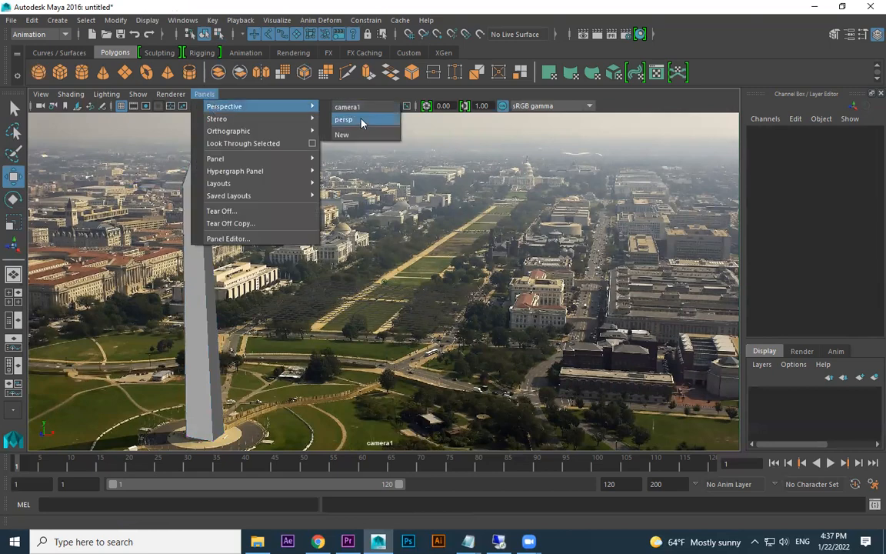
click(361, 121)
key(a)
alt+drag(370, 275, 436, 282)
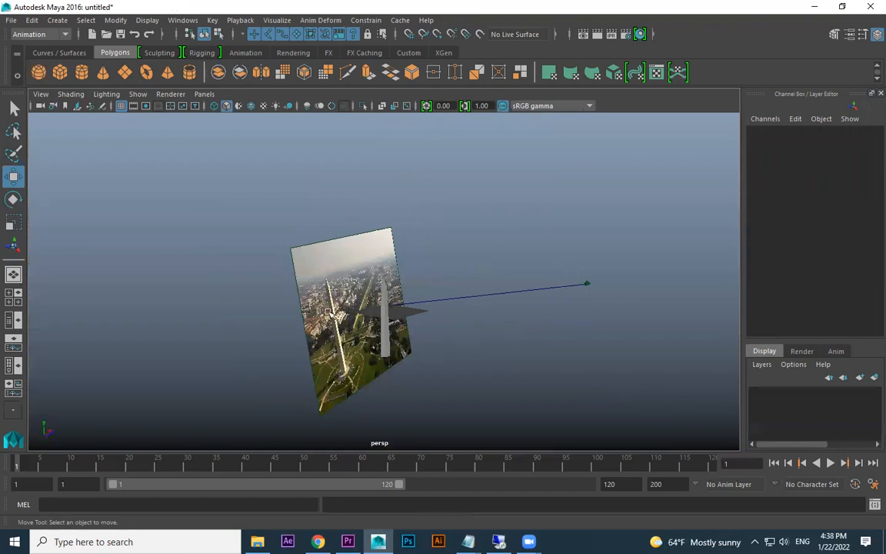
drag(321, 205, 249, 339)
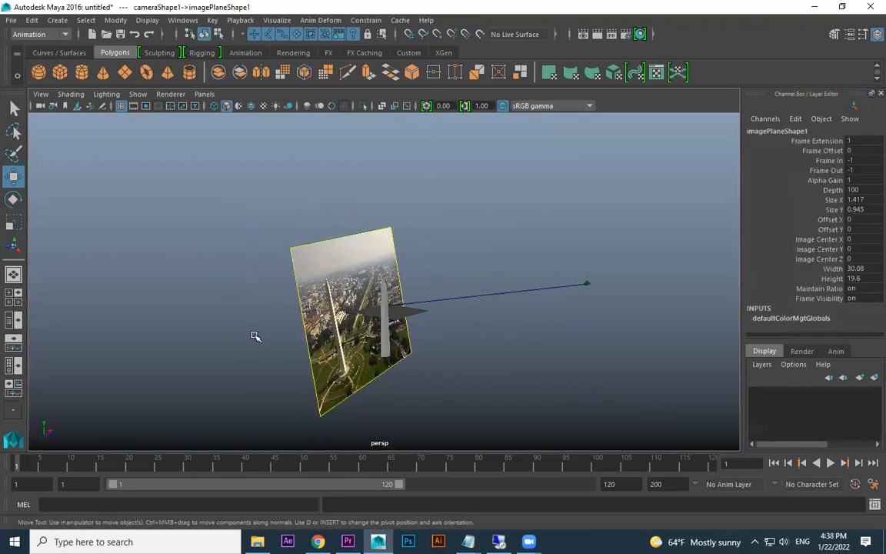
key(Delete)
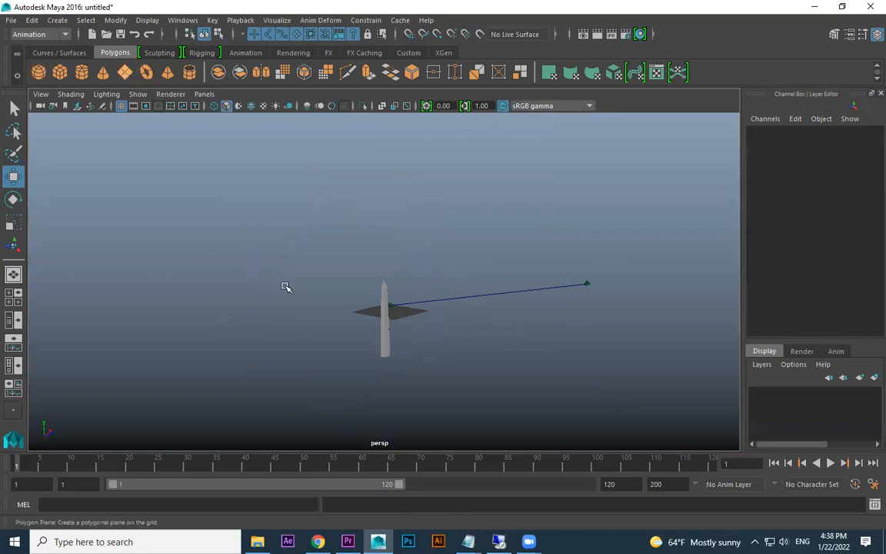
Draw a polygon plane about 160.5 wide and 107 high on the grid and scale it uniformly to about 1.98.
drag(385, 293, 343, 364)
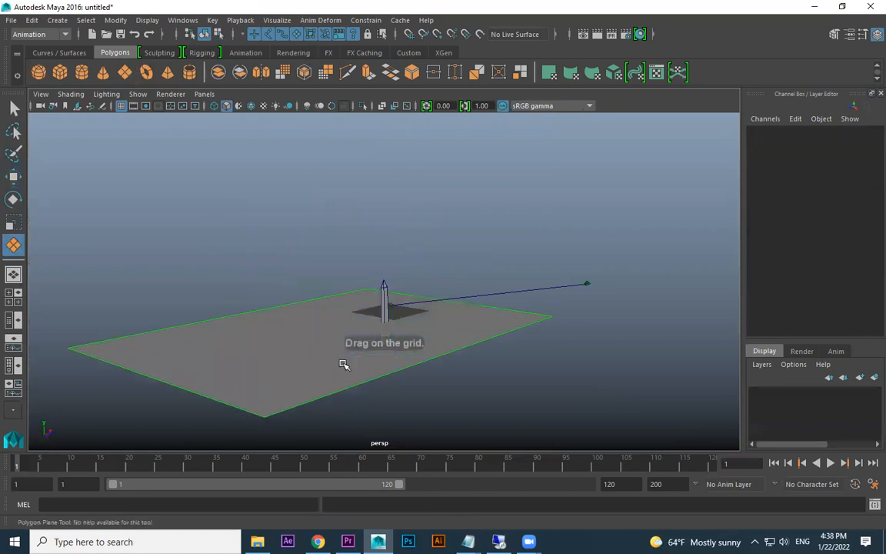
key(r)
click(344, 331)
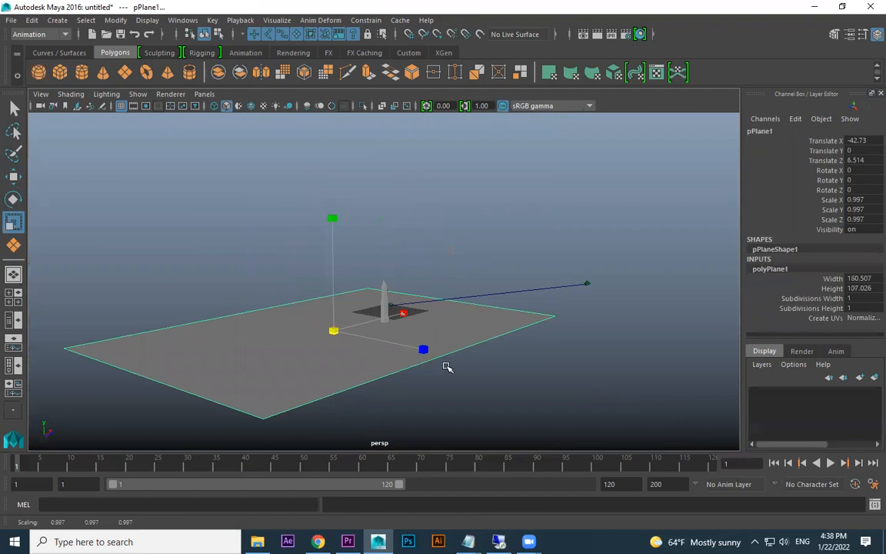
middle_drag(447, 367, 492, 326)
Rotate the plane to about 60.7, 27.3, 6.8 and move it behind the monument to about X -16.3, Z -125.5.
key(e)
drag(419, 301, 440, 388)
key(w)
drag(423, 352, 273, 274)
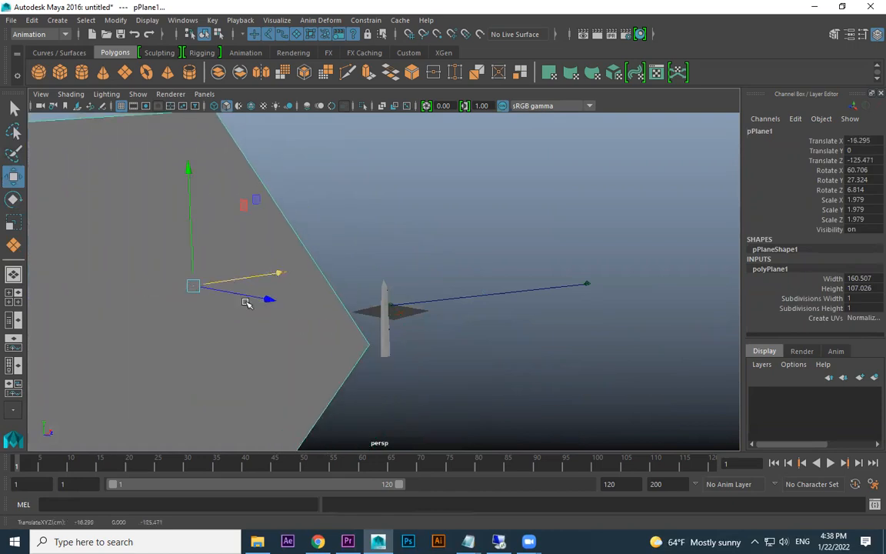
click(229, 190)
key(ctrl+z)
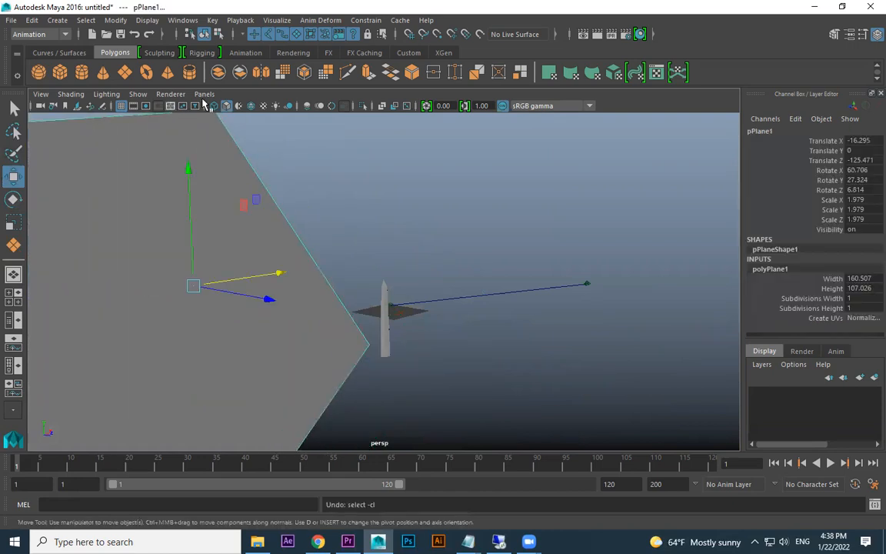
Look through camera1 and shift the plane to about X -15.6, Y 6.2, Z -126.9.
click(204, 94)
mouse_move(254, 107)
click(352, 110)
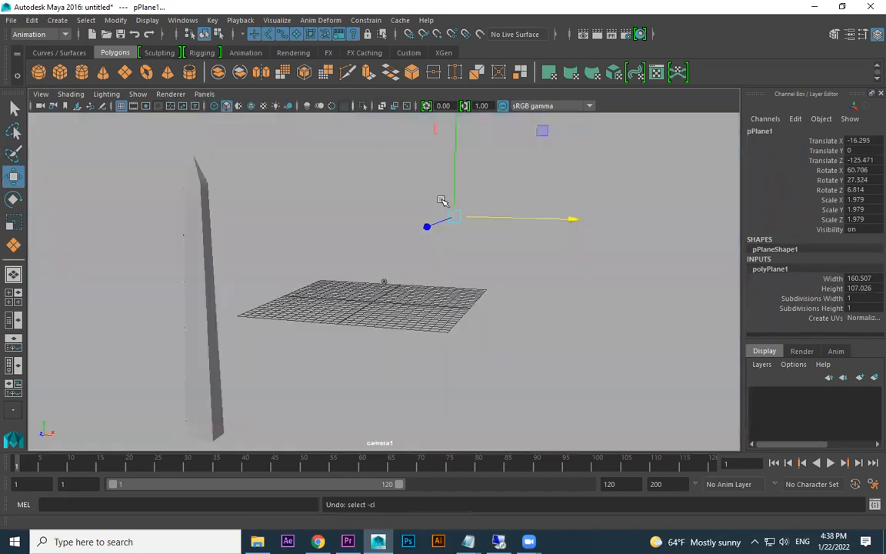
drag(462, 210, 459, 197)
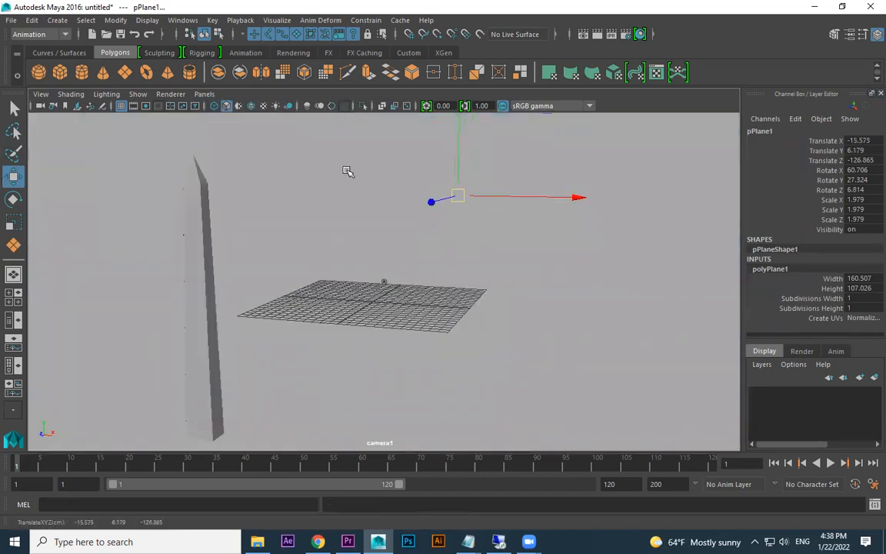
Assign a new Lambert material to the plane and connect a File texture to its color.
click(285, 53)
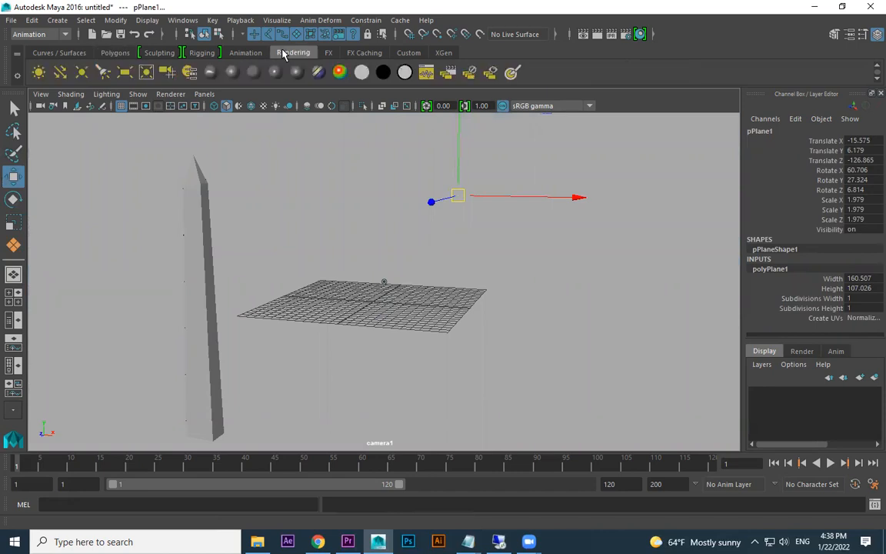
click(255, 79)
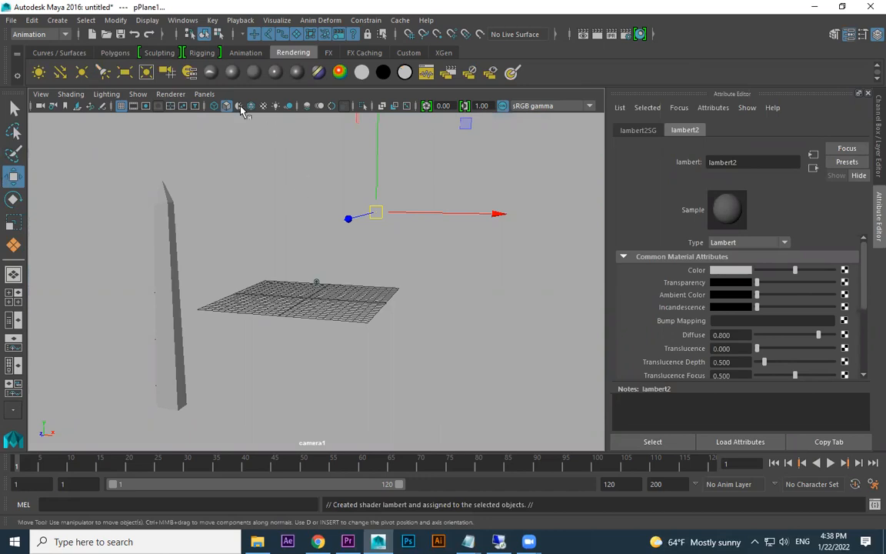
click(846, 271)
click(521, 133)
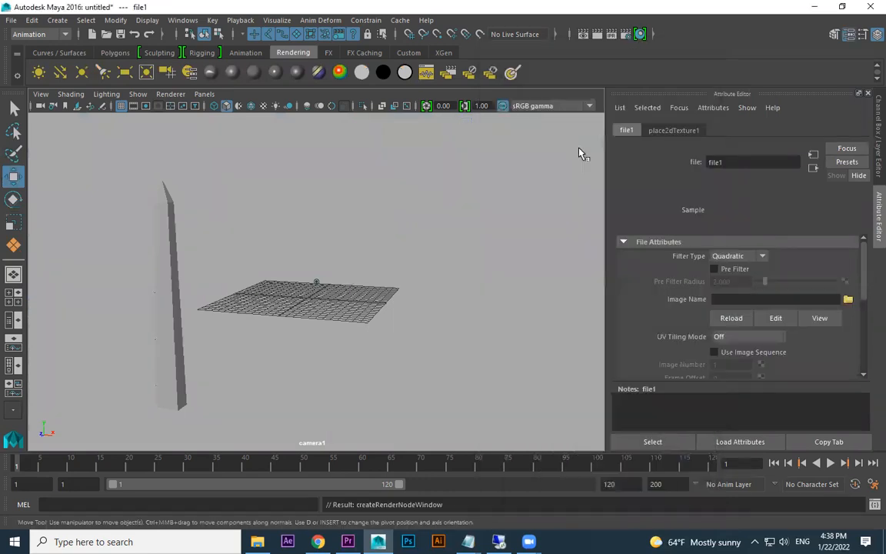
Load back_new.jpg from the Desktop as the image of the plane's file texture.
click(847, 300)
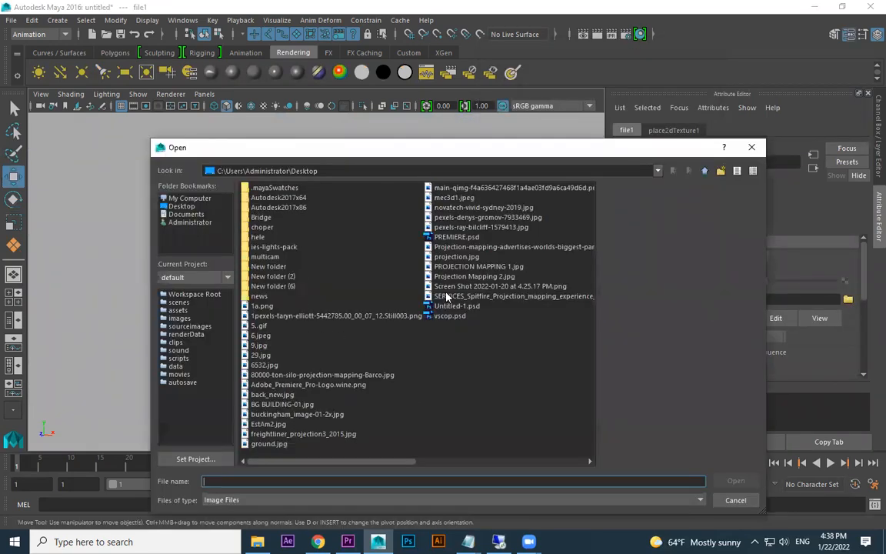
click(274, 435)
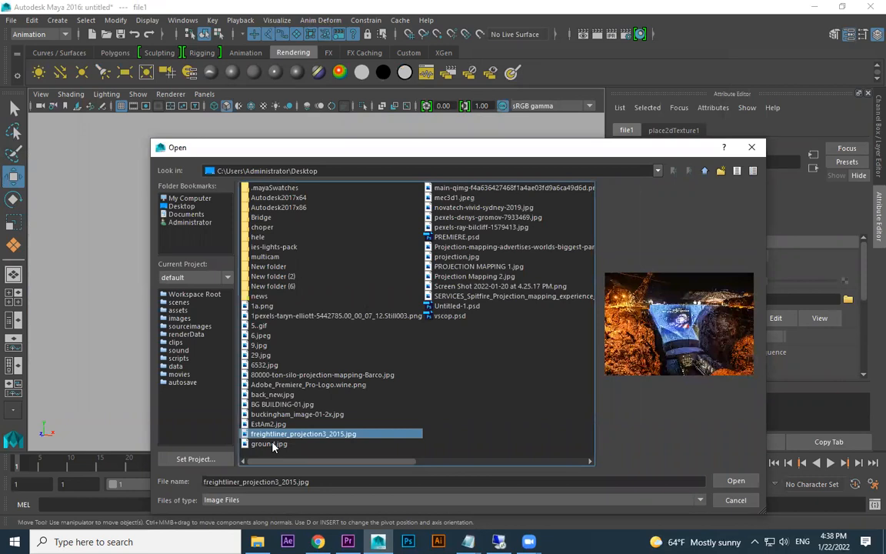
click(270, 442)
click(268, 424)
click(281, 415)
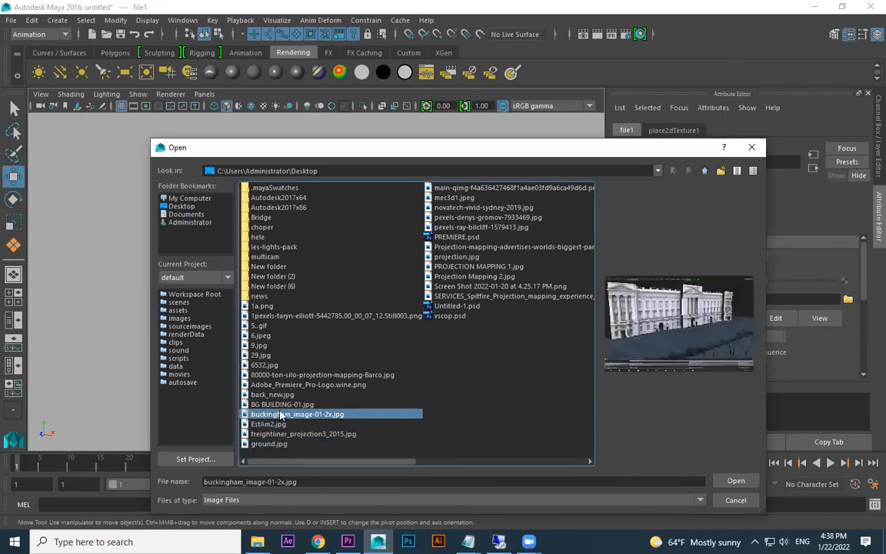
click(259, 404)
click(260, 414)
click(262, 385)
click(262, 396)
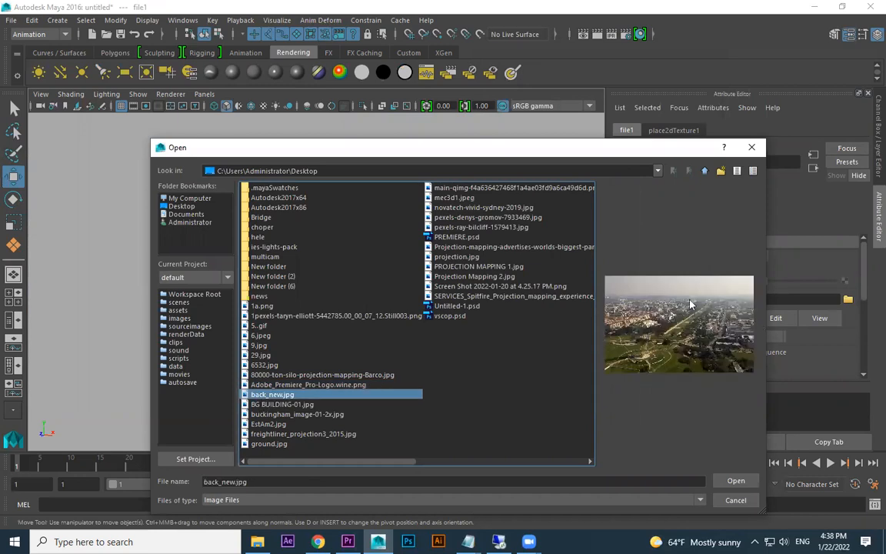
click(740, 479)
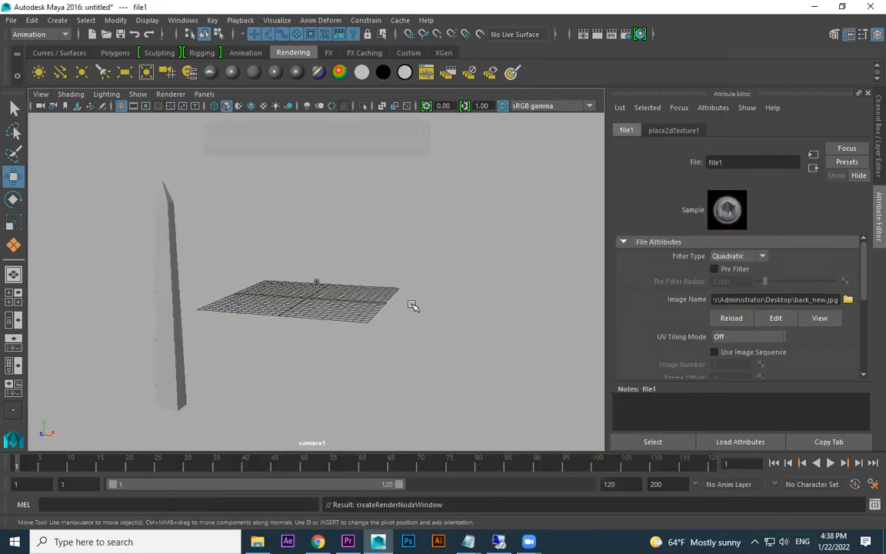
Turn on textured display and assign the plane a new Lambert material with a File texture created as a projection on its color.
key(6)
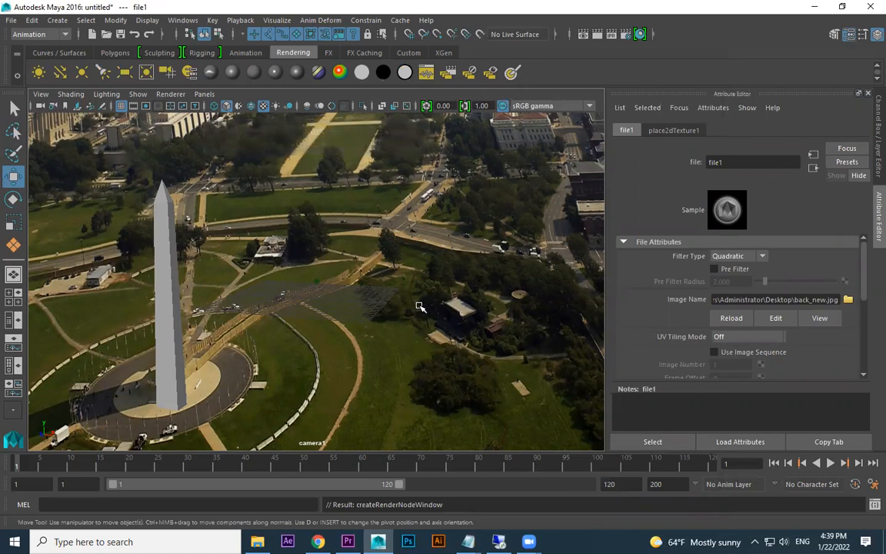
click(382, 262)
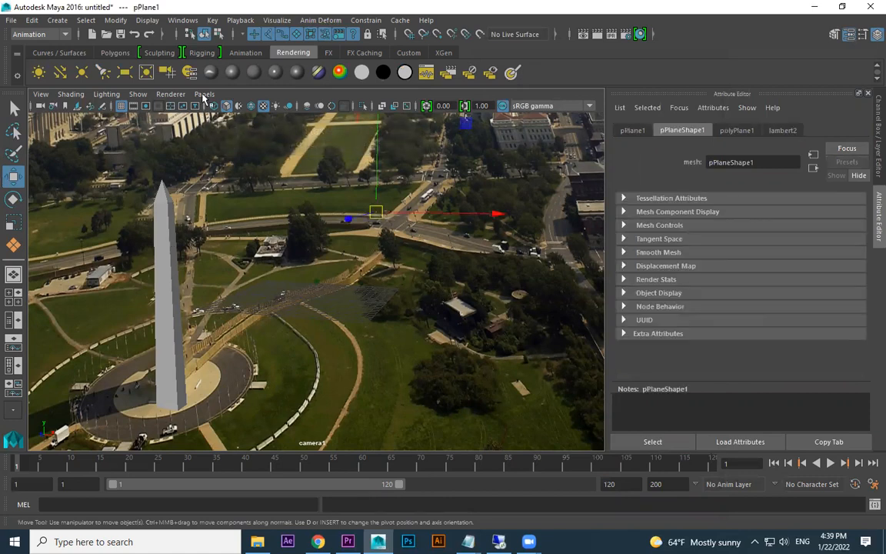
click(253, 73)
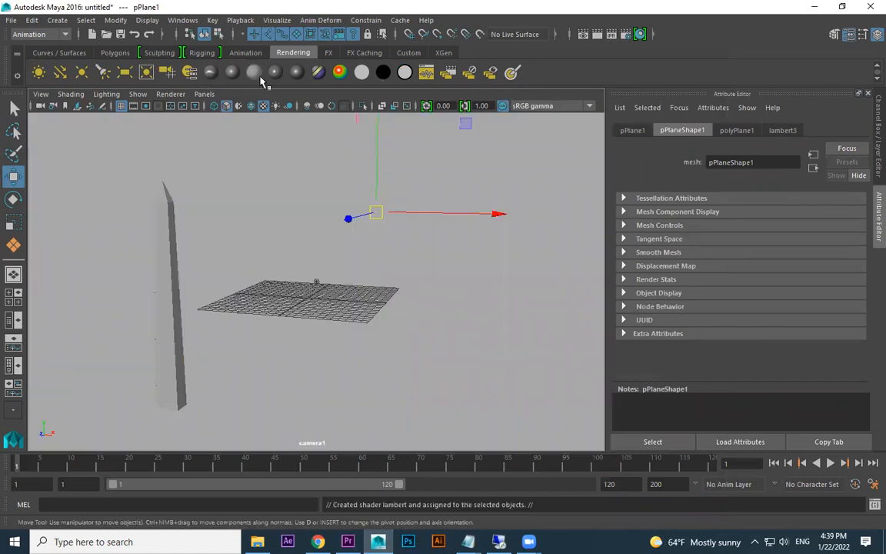
click(845, 271)
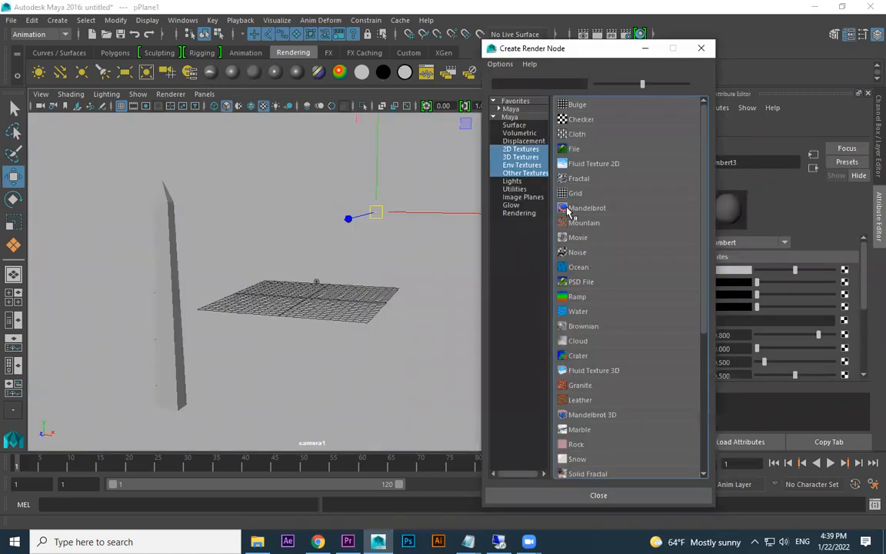
right_click(578, 150)
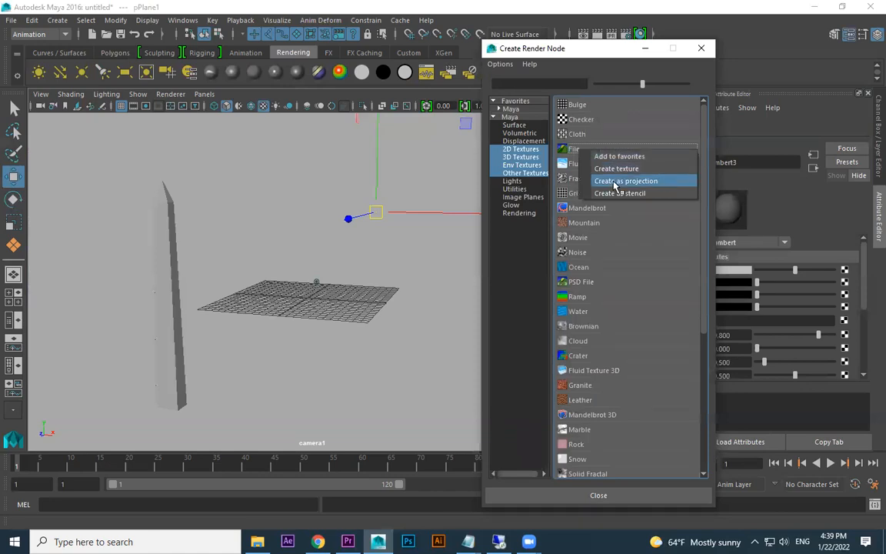
click(616, 181)
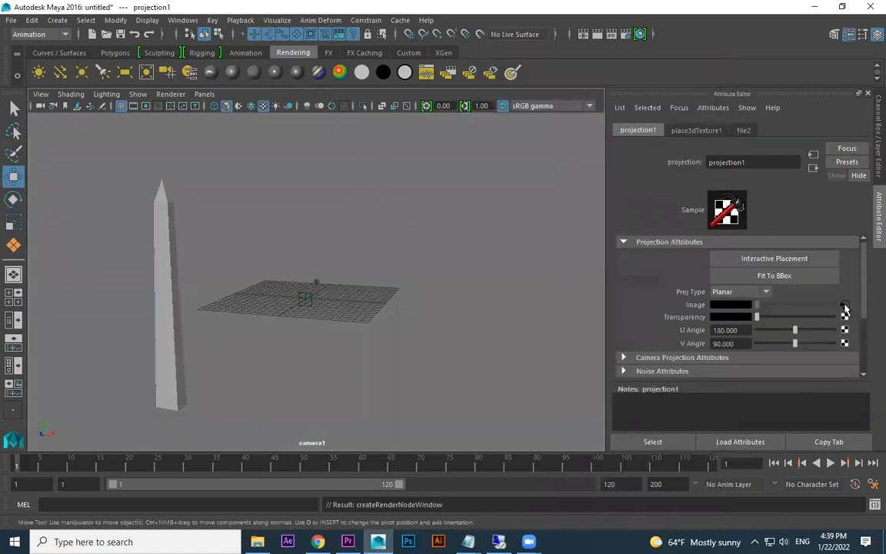
Load back_new.jpg from the Desktop as the file image inside the plane's projection.
click(845, 306)
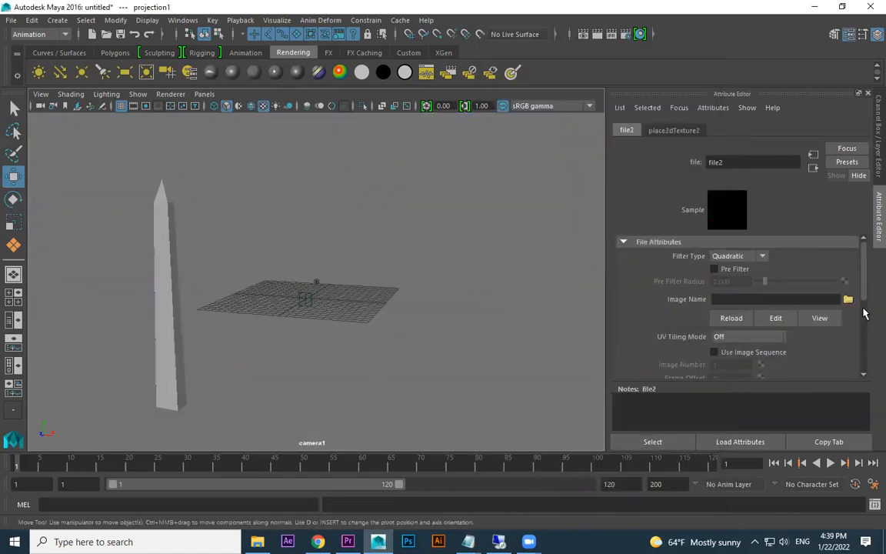
click(847, 299)
click(267, 404)
click(269, 414)
click(271, 424)
key(Down)
key(Down)
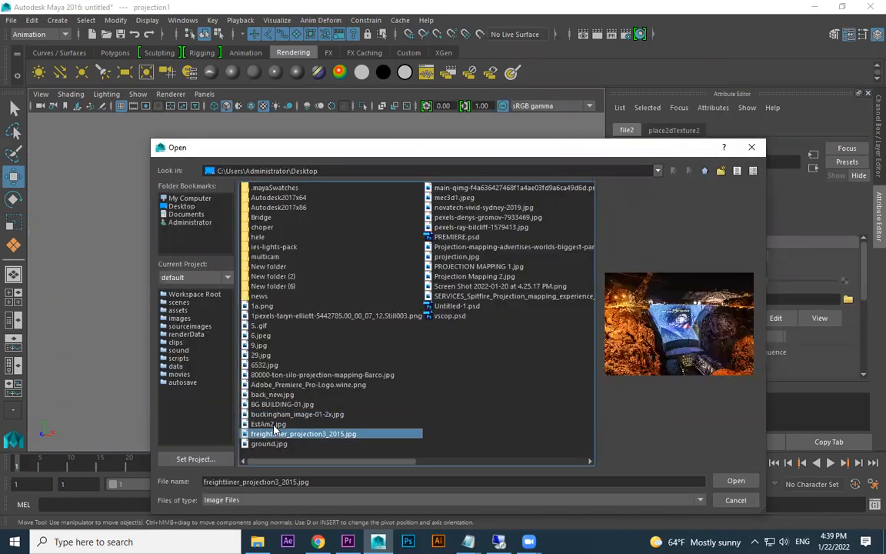
click(277, 434)
click(273, 404)
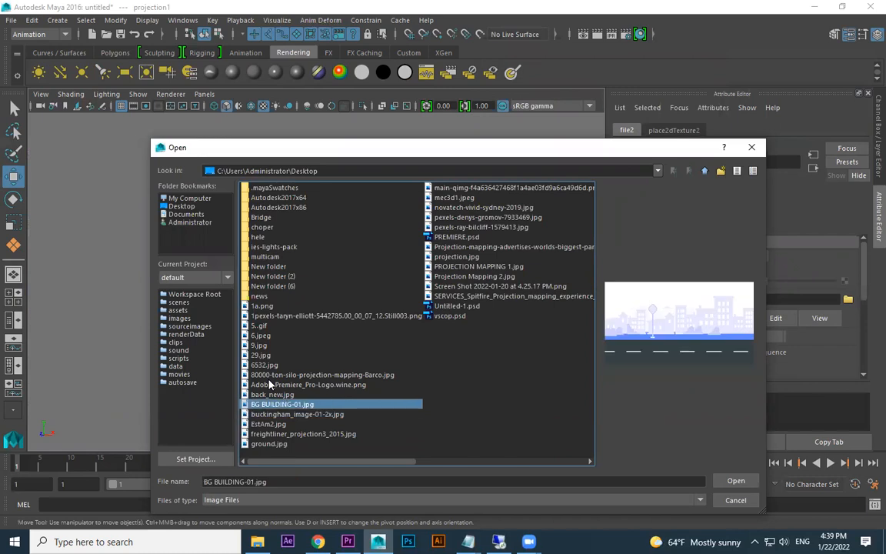
click(269, 385)
key(Down)
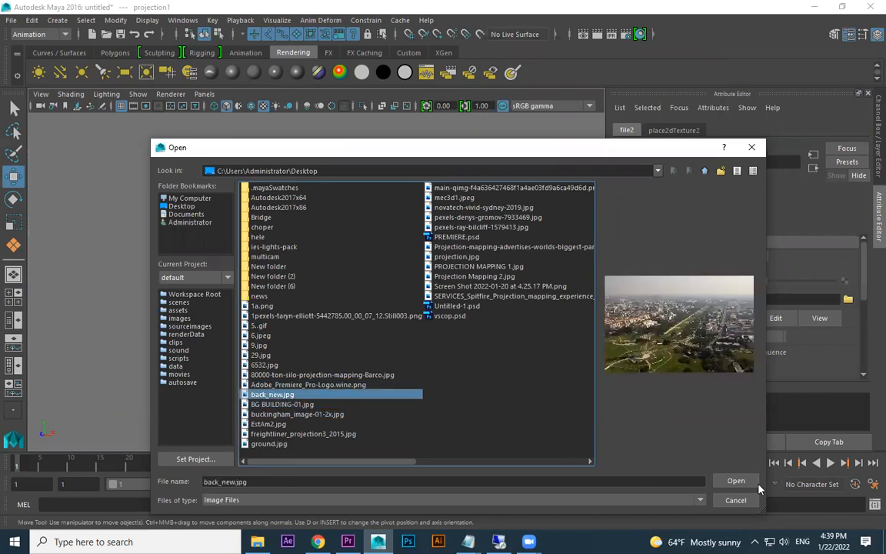
click(753, 483)
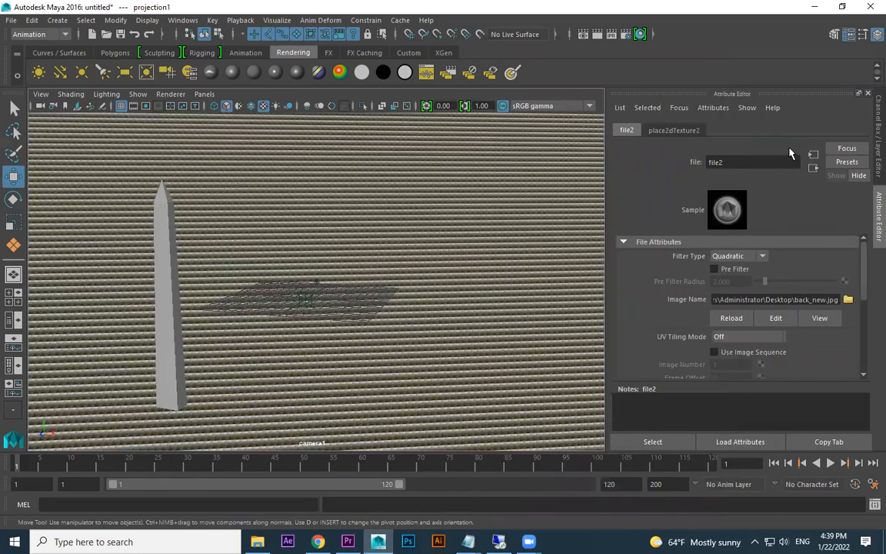
Set the plane's projection type to Perspective and link the projection to cameraShape1.
click(813, 168)
click(765, 292)
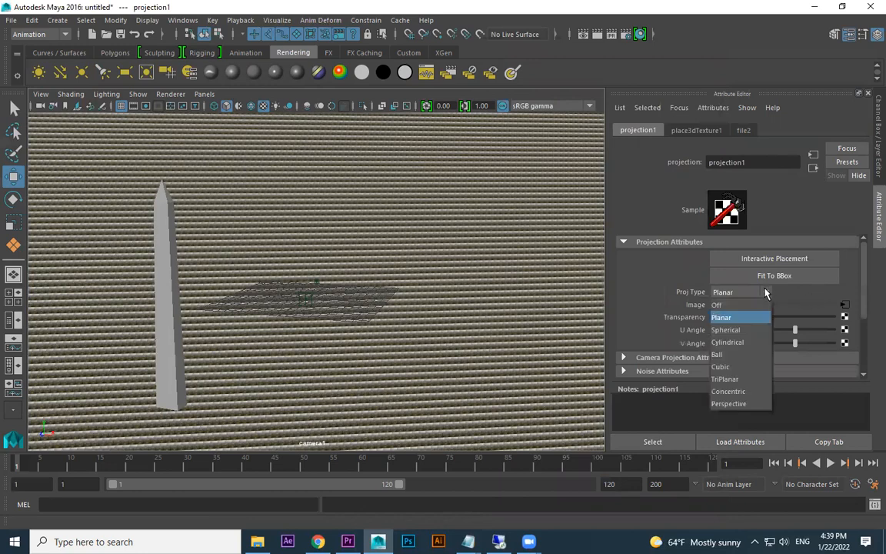
click(728, 403)
drag(865, 263, 863, 283)
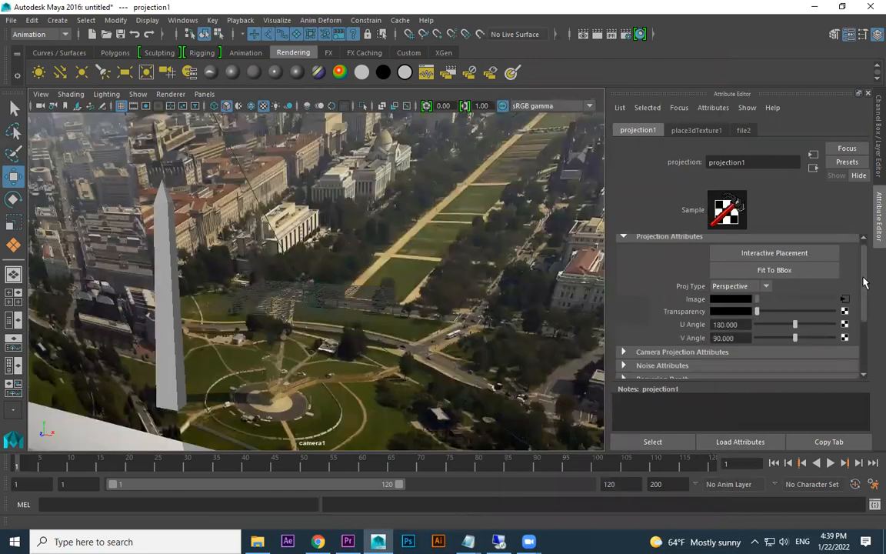
scroll(863, 292, down, 3)
scroll(863, 261, up, 3)
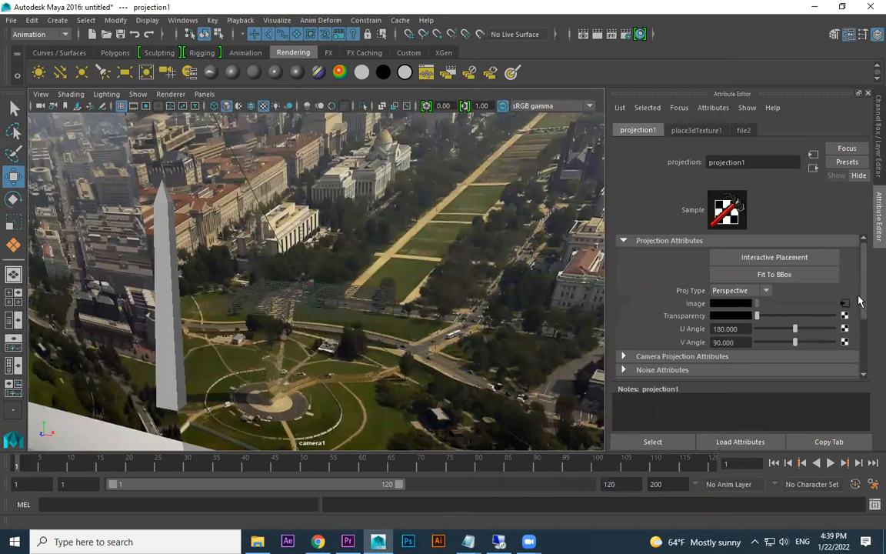
scroll(860, 302, down, 3)
click(660, 260)
click(746, 280)
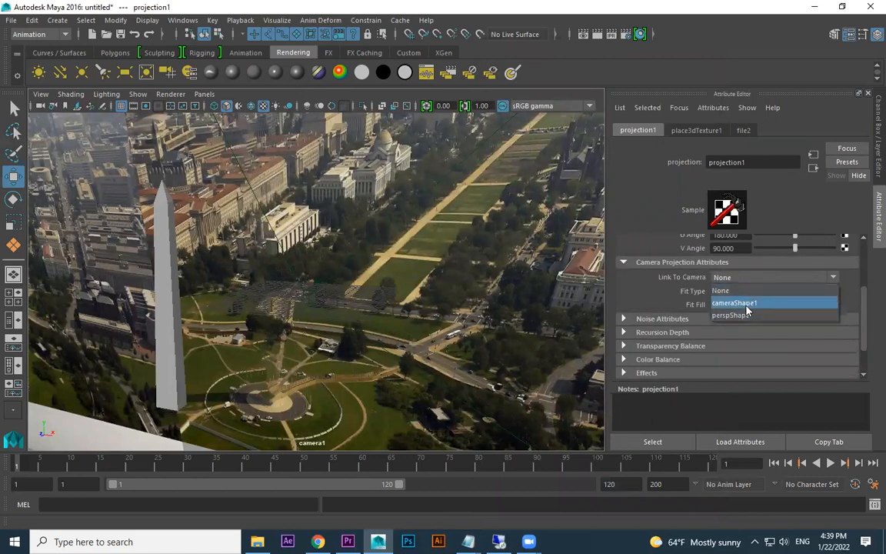
click(746, 305)
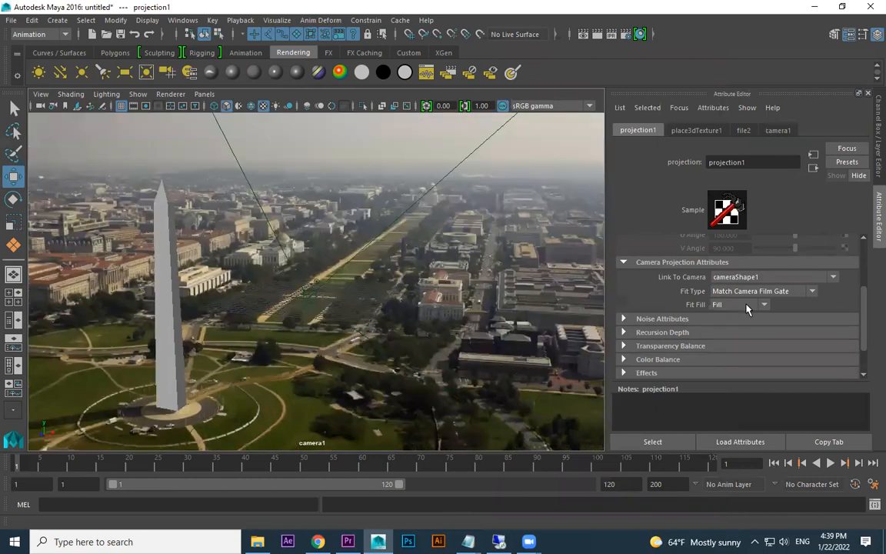
Compare the fill options of the plane's camera projection and set Fit Fill to Horizontal.
click(758, 307)
click(748, 333)
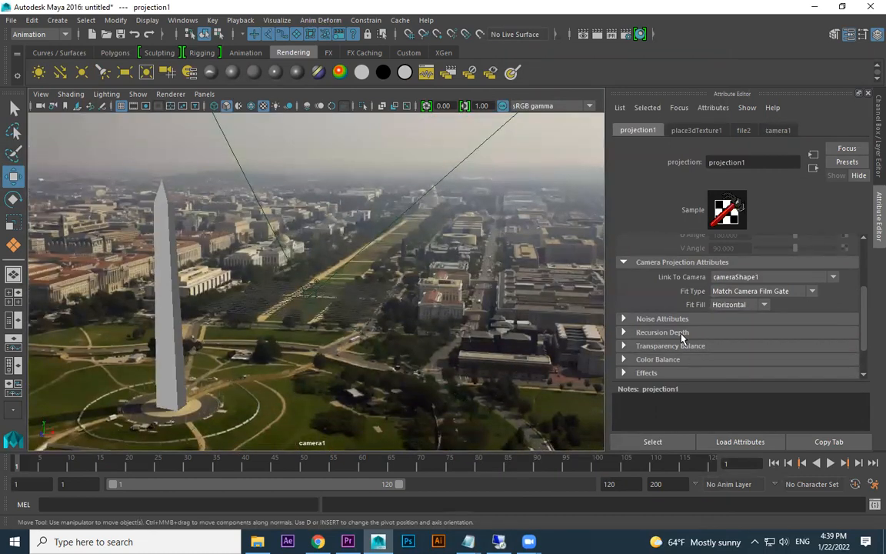
click(745, 305)
click(726, 343)
click(746, 306)
click(743, 330)
scroll(867, 257, up, 3)
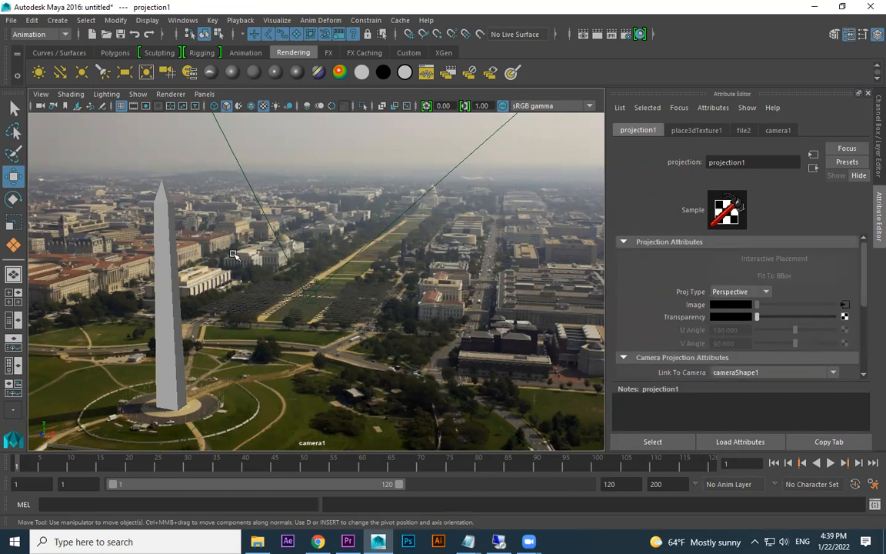
Assign a new Lambert material to the monument and connect a File texture created as a projection to its color.
click(170, 250)
click(231, 72)
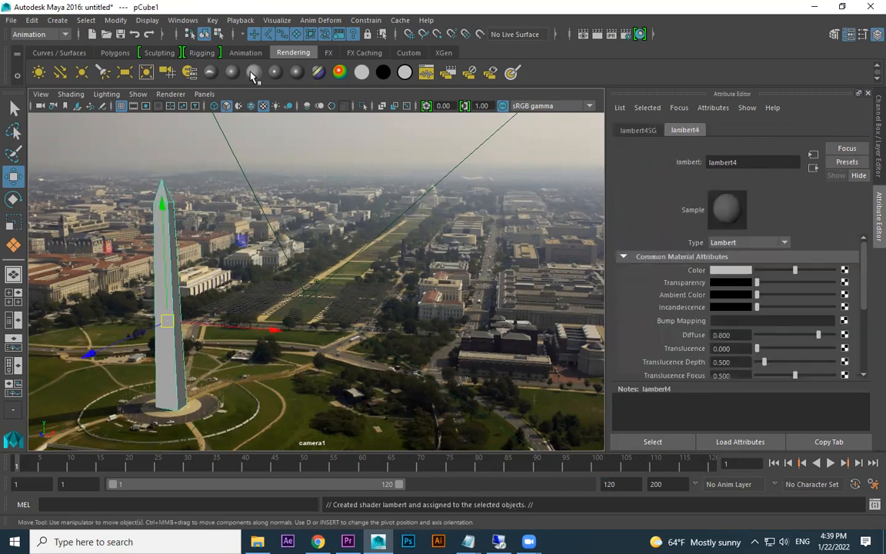
click(844, 270)
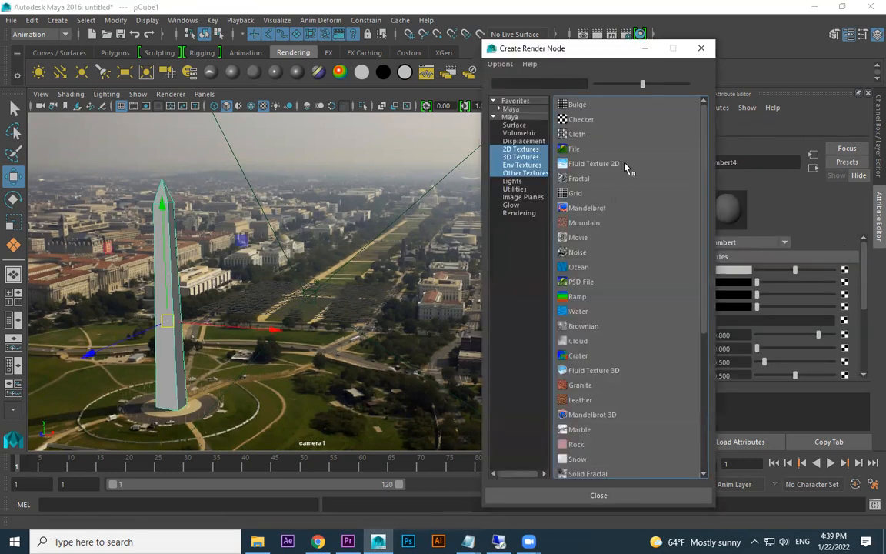
right_click(590, 151)
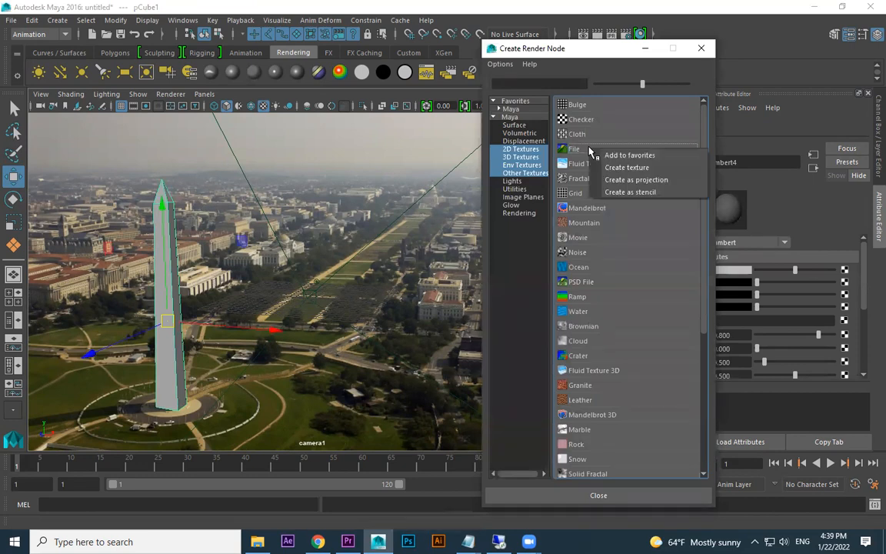
click(644, 182)
Load EstAm2.jpg from the Desktop as the file image inside the monument's projection.
click(845, 307)
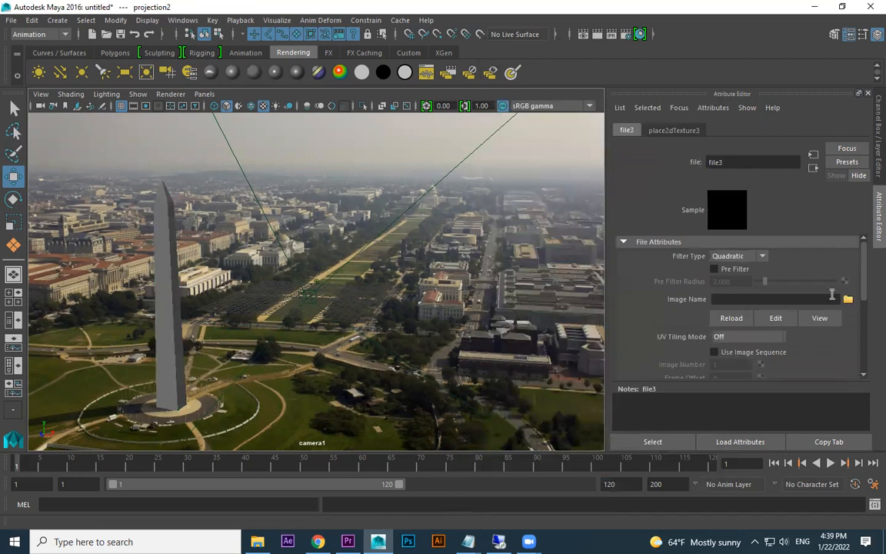
click(847, 300)
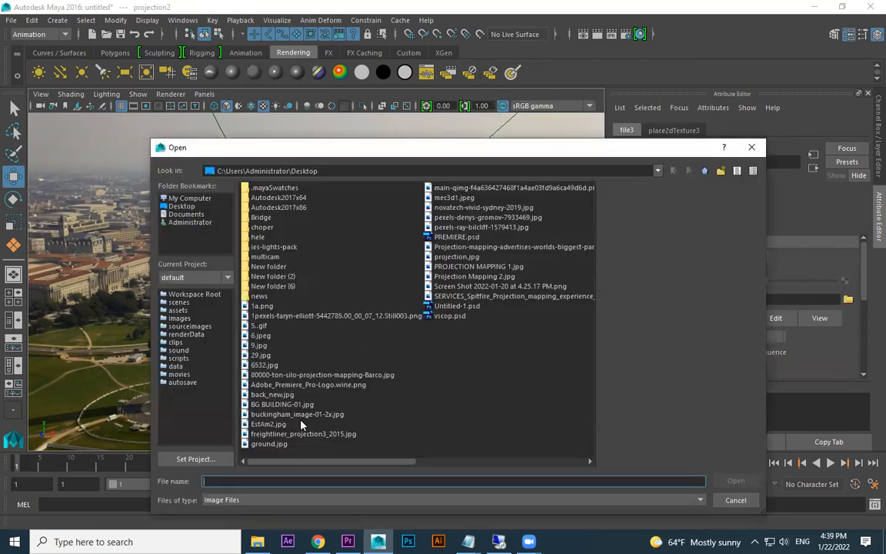
click(273, 444)
click(276, 434)
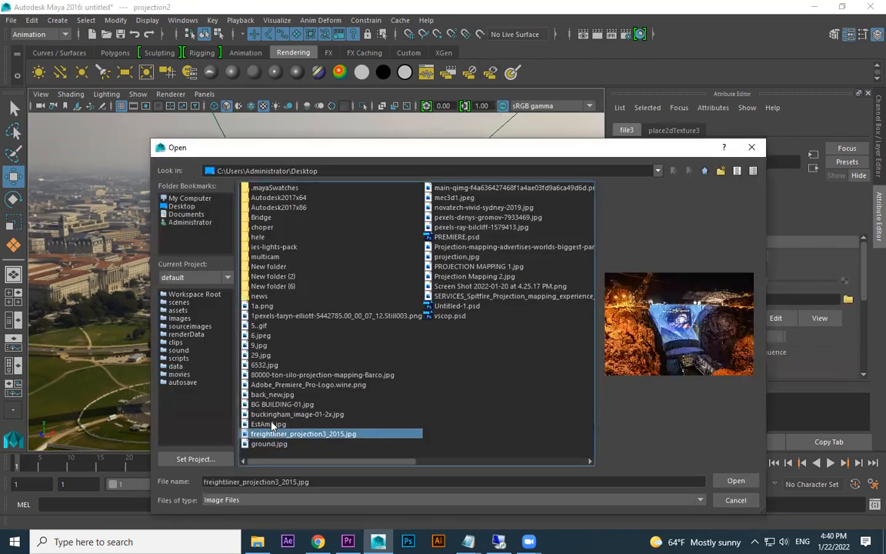
click(269, 424)
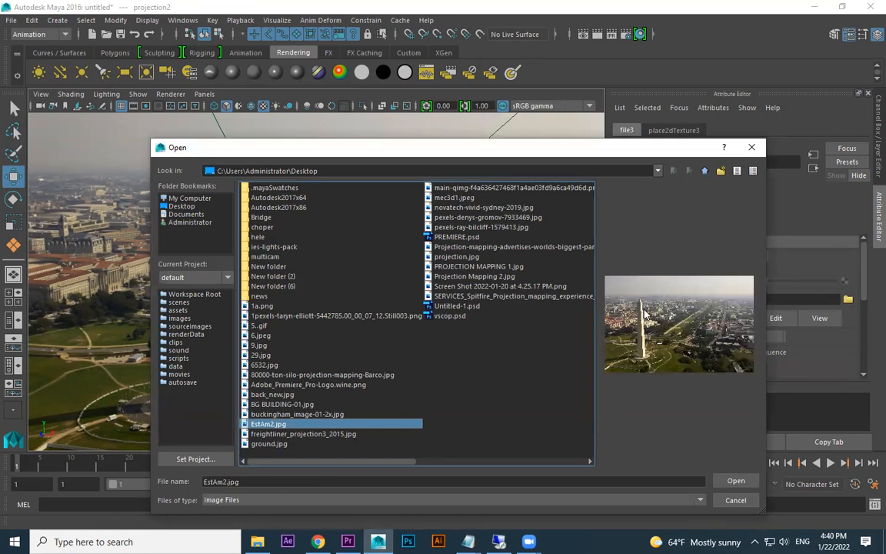
click(749, 482)
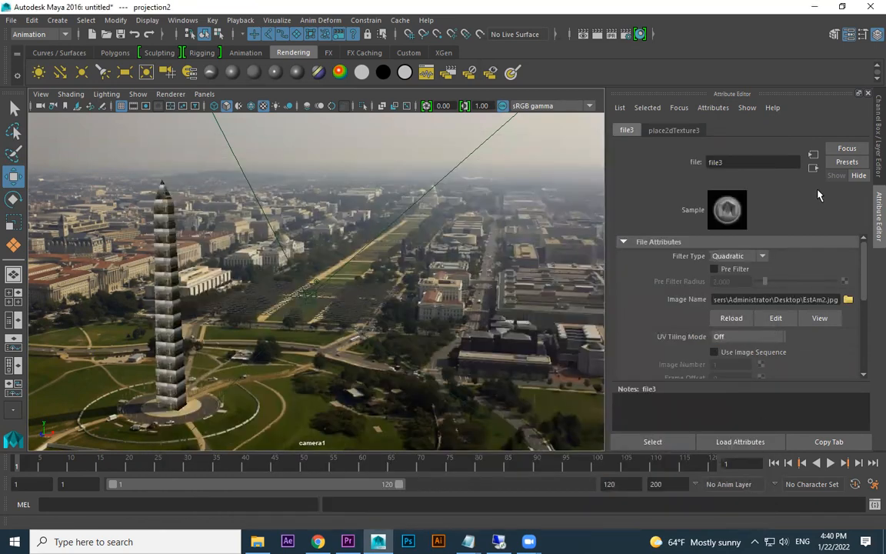
Set the monument's projection type to Perspective and link the projection to cameraShape1.
click(813, 167)
click(762, 297)
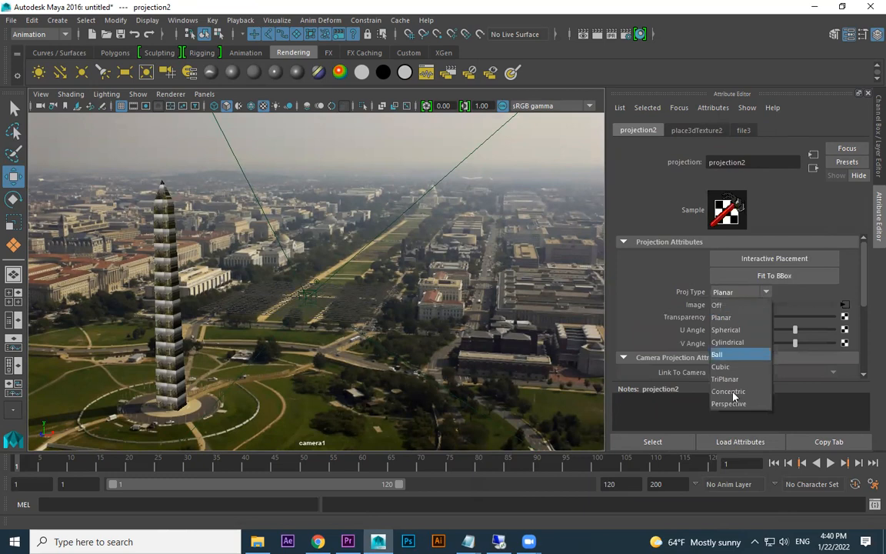
click(728, 397)
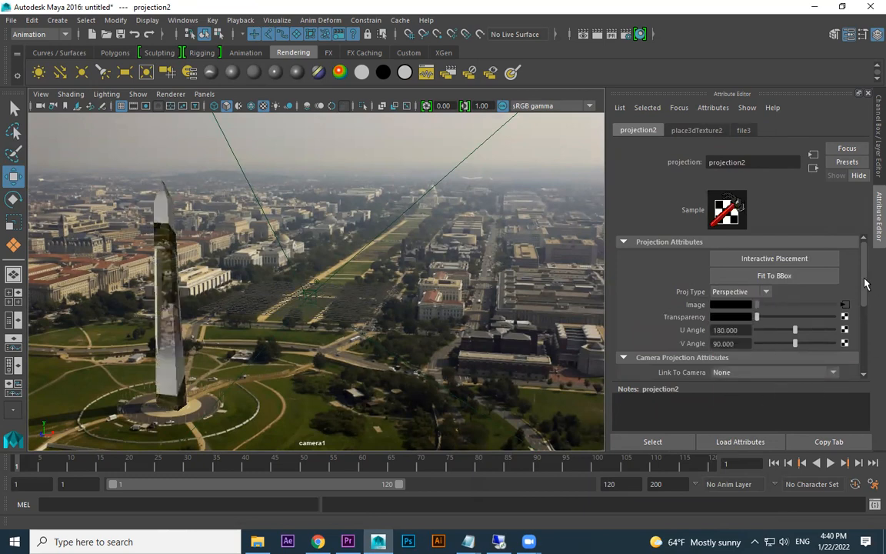
drag(863, 297, 862, 328)
click(786, 302)
click(752, 329)
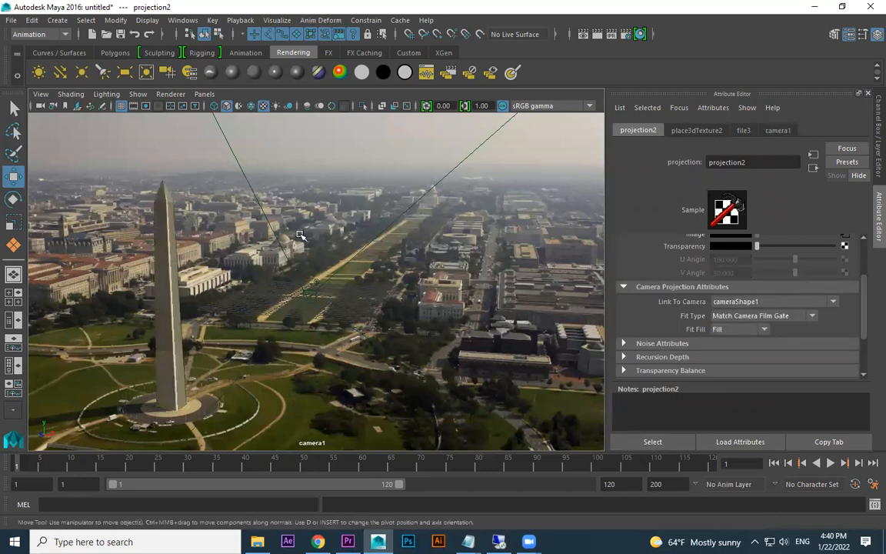
Try to shift the monument's upper corner vertex below the pyramid tip and undo the move.
click(167, 215)
right_drag(169, 208, 110, 209)
drag(169, 219, 151, 208)
key(ctrl+z)
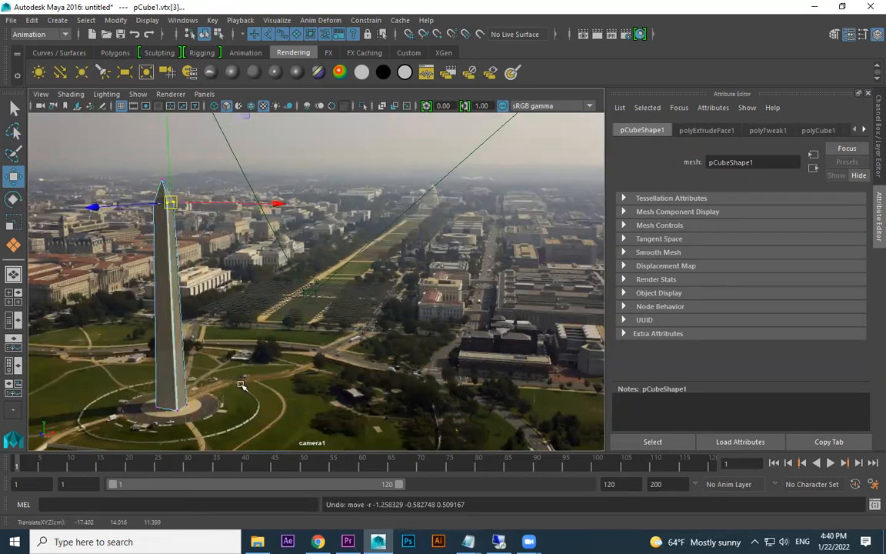
Select the monument's lower and upper corner vertices to check them, return to object mode and select the background plane.
drag(178, 397, 177, 414)
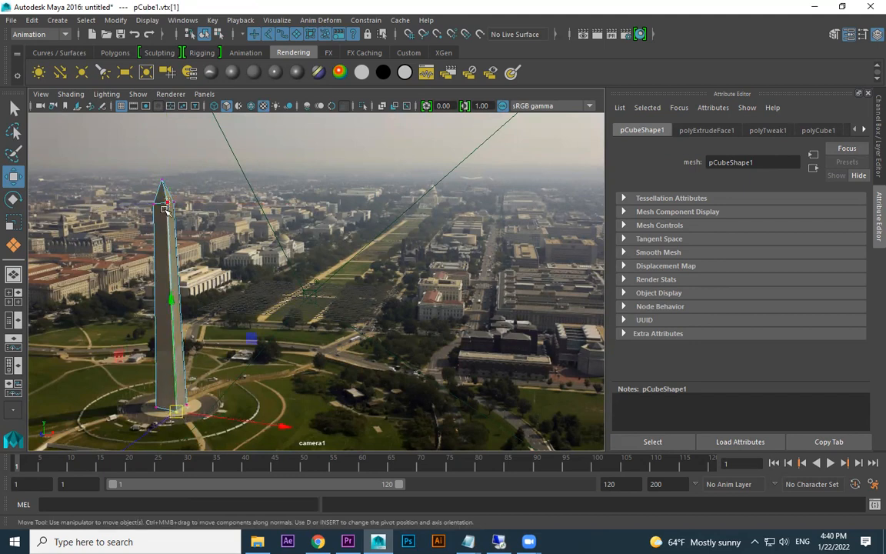
drag(166, 200, 164, 202)
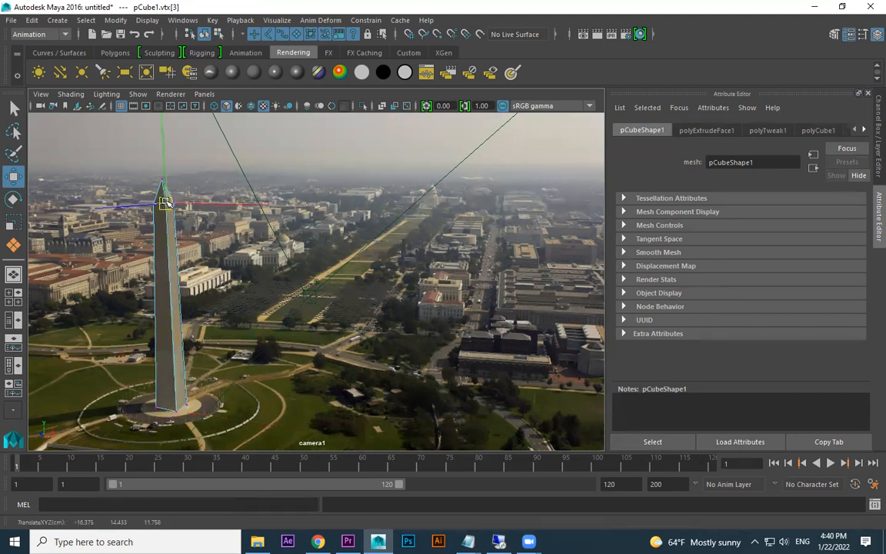
right_drag(165, 222, 210, 195)
right_drag(250, 246, 251, 245)
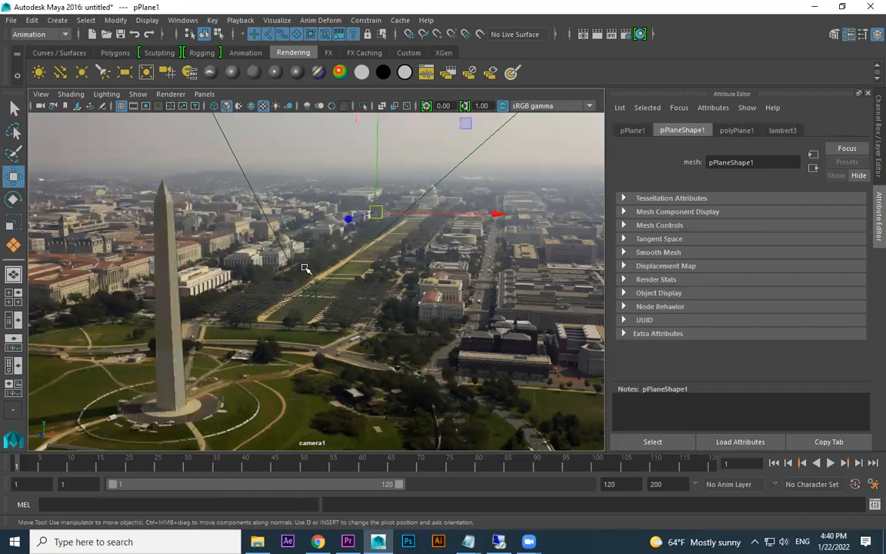
In the persp view, duplicate camera1 and offset the copy about 0.48 units along X.
click(204, 94)
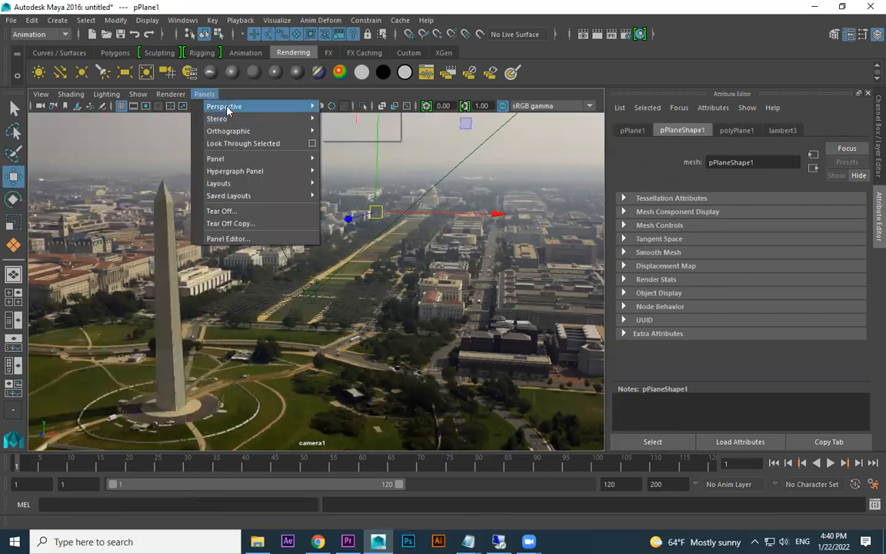
mouse_move(223, 106)
click(345, 117)
alt+drag(360, 271, 415, 300)
click(441, 301)
alt+drag(414, 300, 317, 308)
alt+right_drag(317, 308, 445, 341)
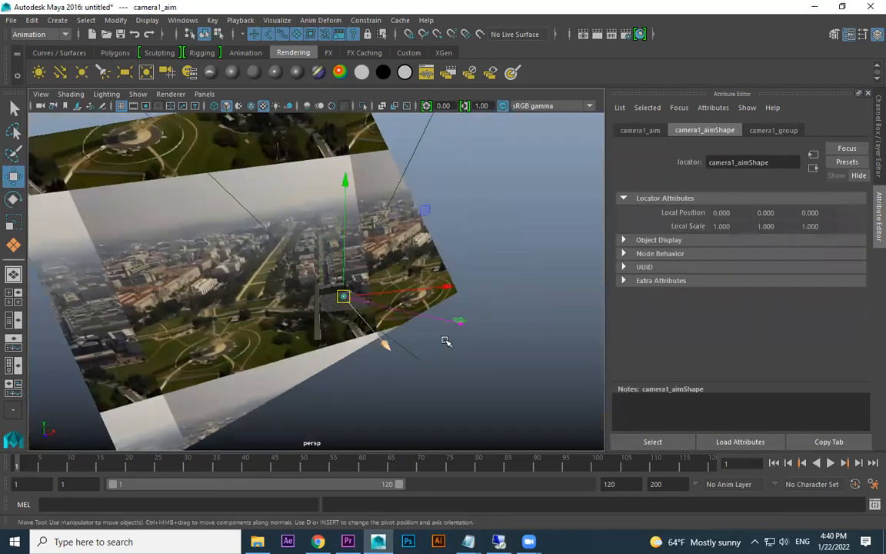
alt+drag(475, 339, 534, 271)
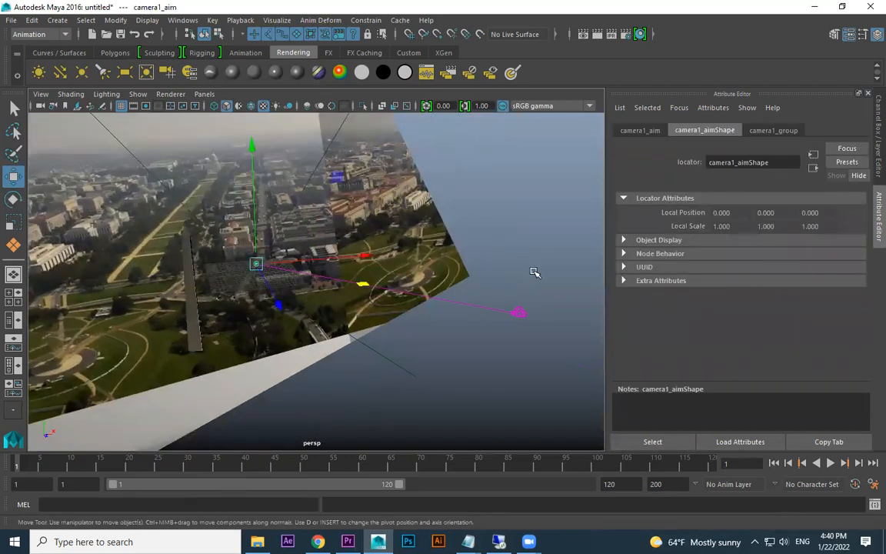
click(520, 316)
click(529, 315)
alt+drag(544, 340, 471, 360)
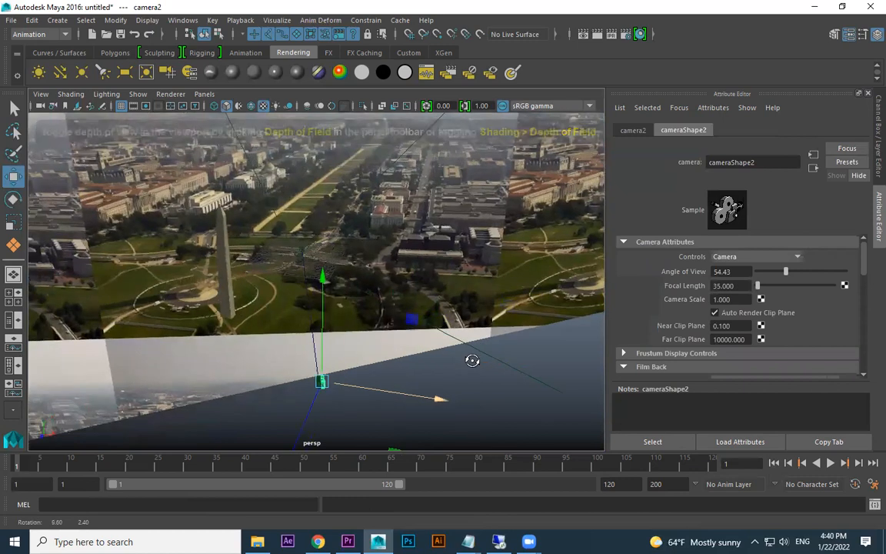
Look through the selected camera2 to check its framing and return to the persp view.
click(205, 94)
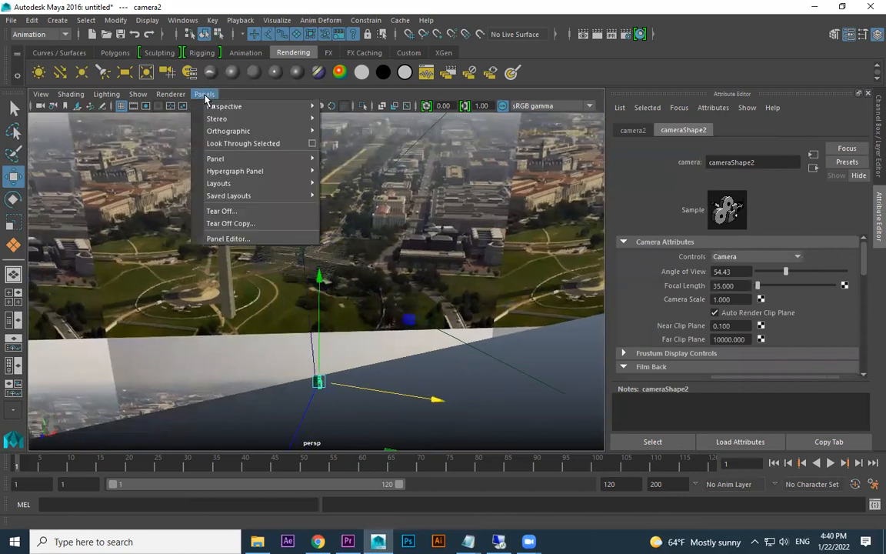
click(260, 145)
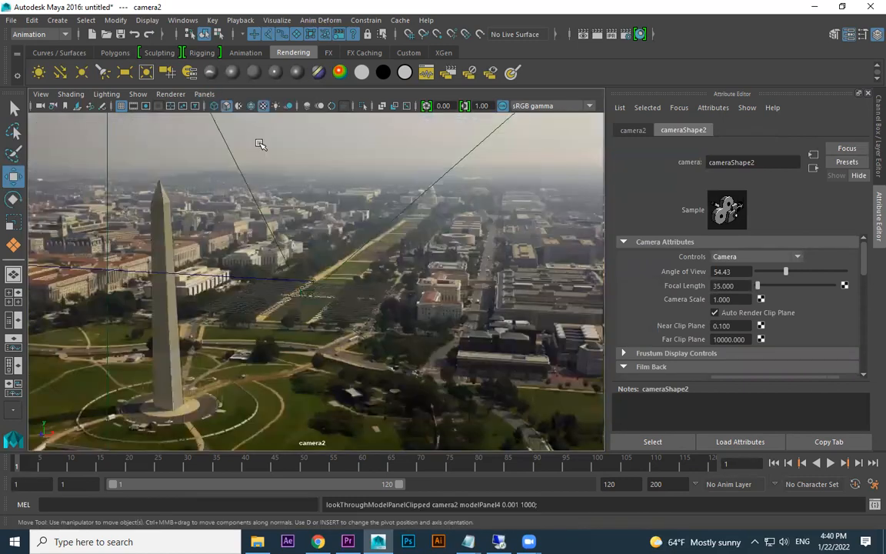
click(205, 95)
mouse_move(227, 104)
click(363, 132)
alt+drag(352, 250, 437, 198)
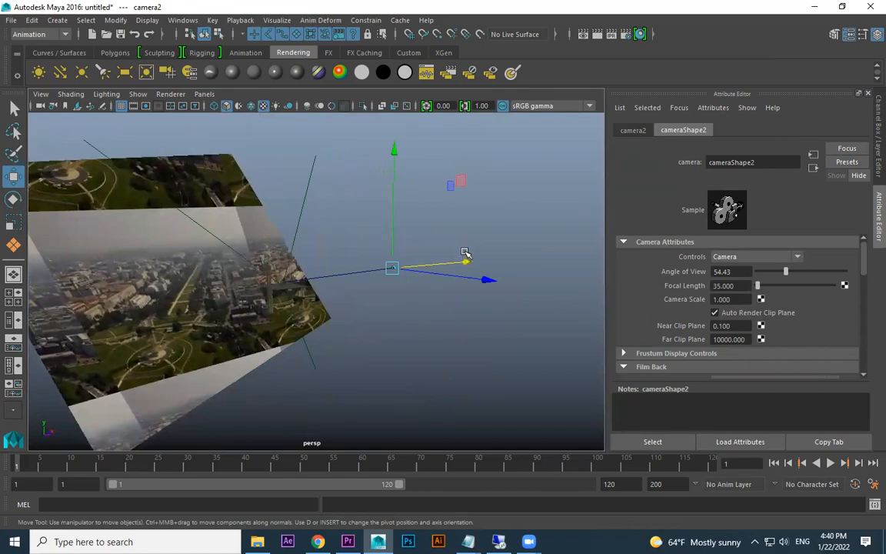
Save the scene on the Desktop as a Maya Binary file named bg projection mapping 1.
click(814, 10)
click(705, 12)
click(814, 6)
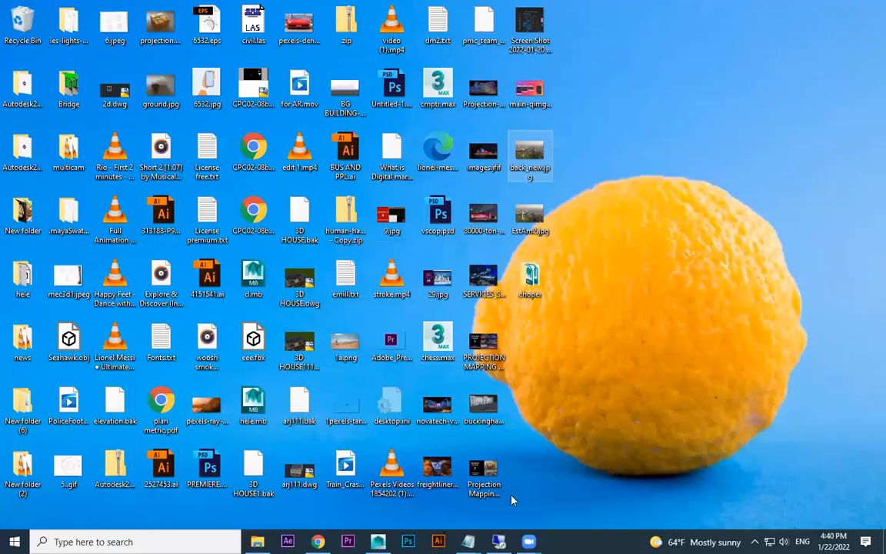
click(377, 542)
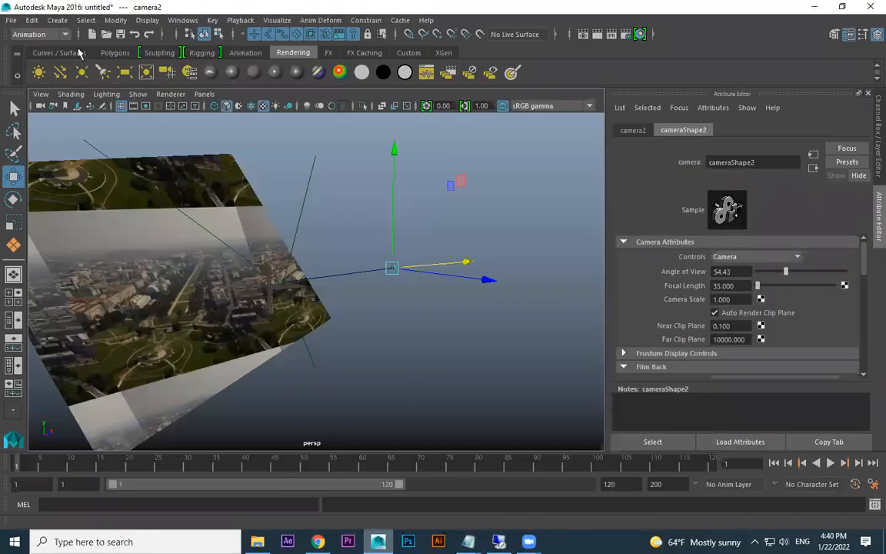
click(11, 20)
click(47, 81)
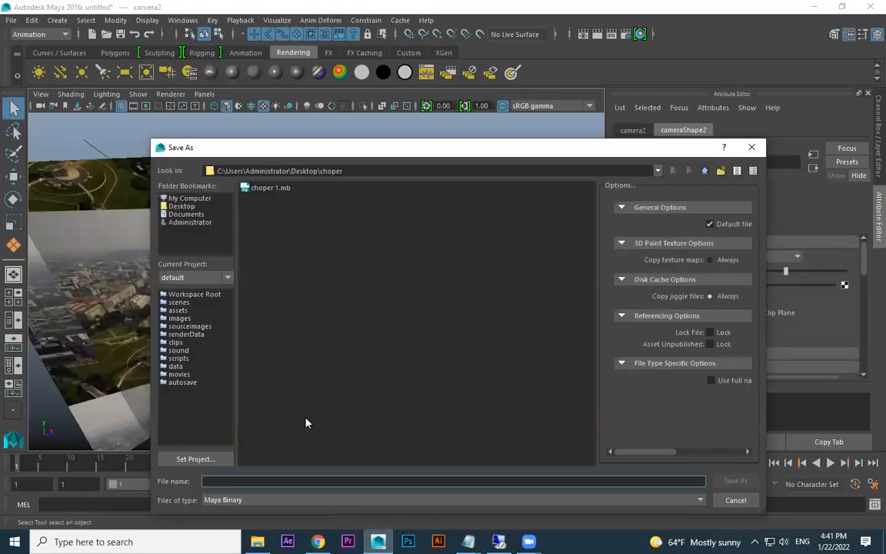
click(184, 206)
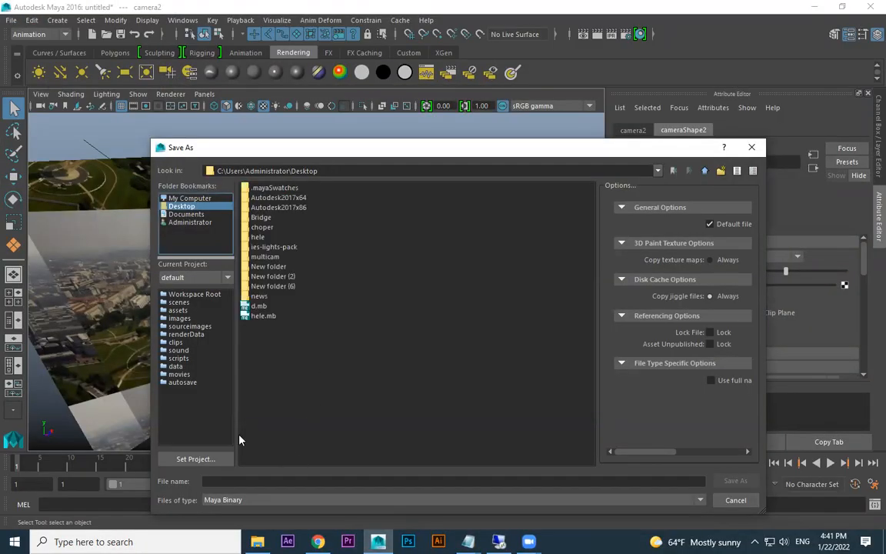
click(240, 482)
text(bg)
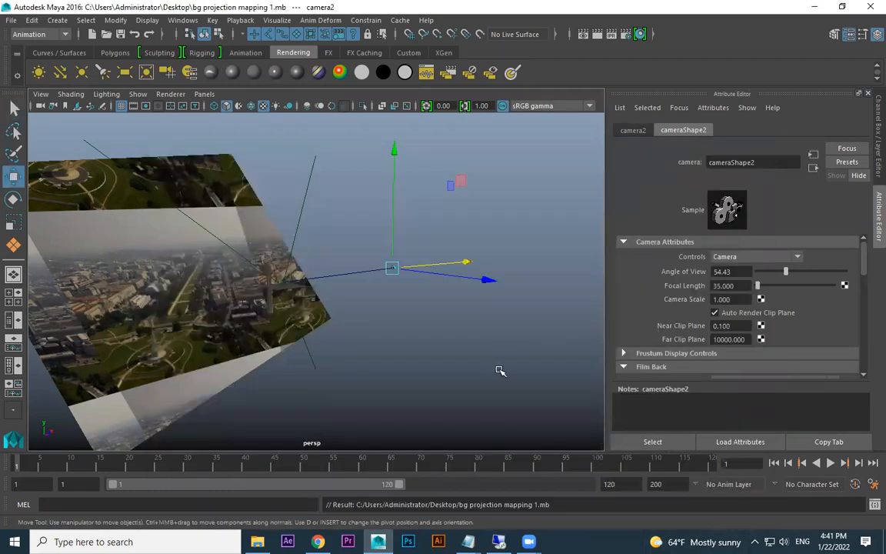
Close the Attribute Editor and test dolly and orbit moves on the projected scene through camera2.
click(491, 373)
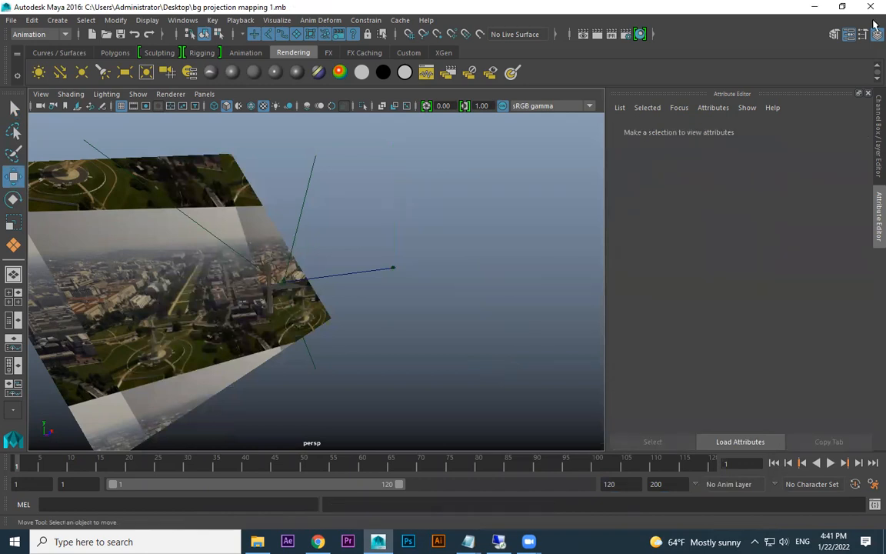
click(867, 93)
click(203, 94)
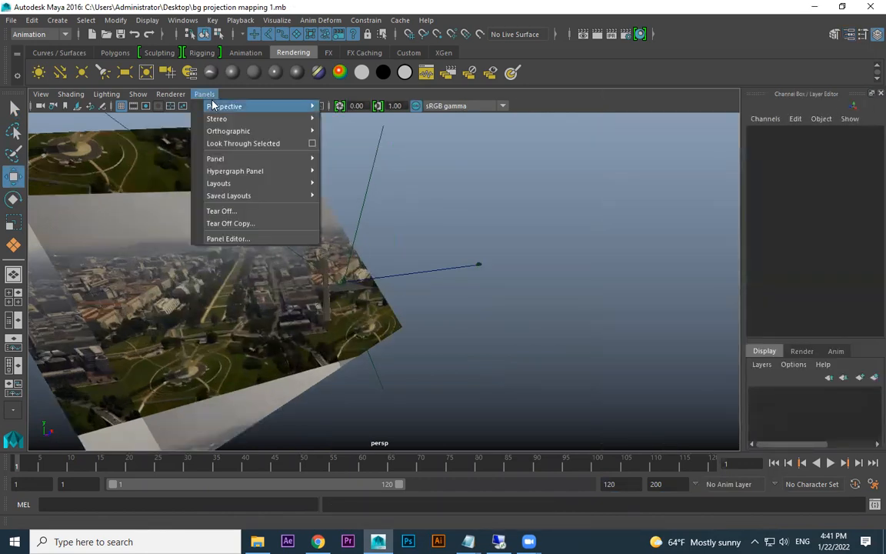
mouse_move(301, 106)
click(347, 120)
alt+right_drag(350, 286, 332, 287)
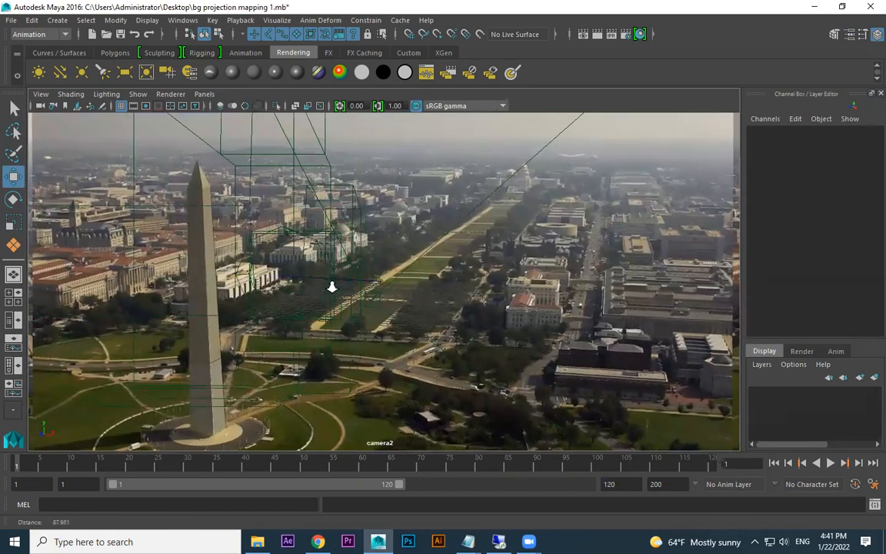
mouse_move(337, 303)
alt+mouse_down()
mouse_move(280, 311)
mouse_move(284, 318)
mouse_move(263, 310)
mouse_move(332, 317)
alt+mouse_up()
key(ctrl+z)
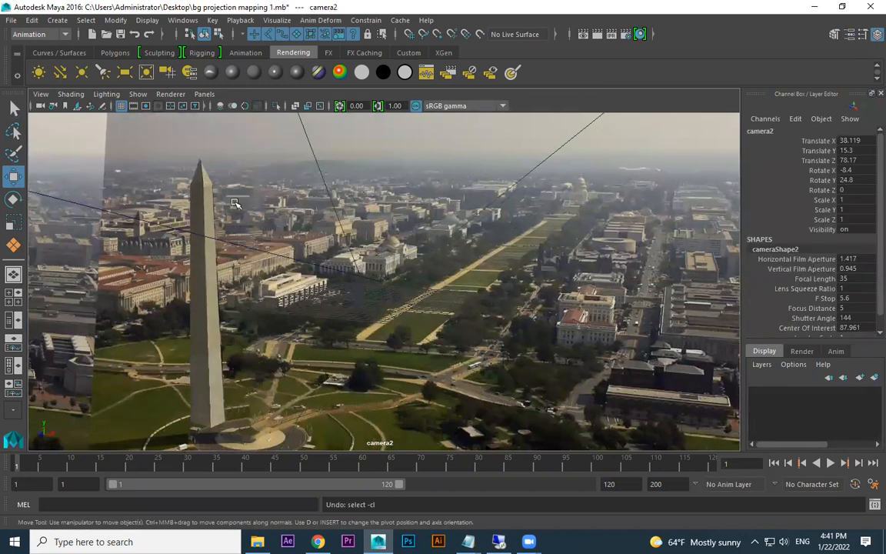
Try further orbit moves through camera2 and undo the camera's offset and duplication.
click(204, 94)
mouse_move(253, 108)
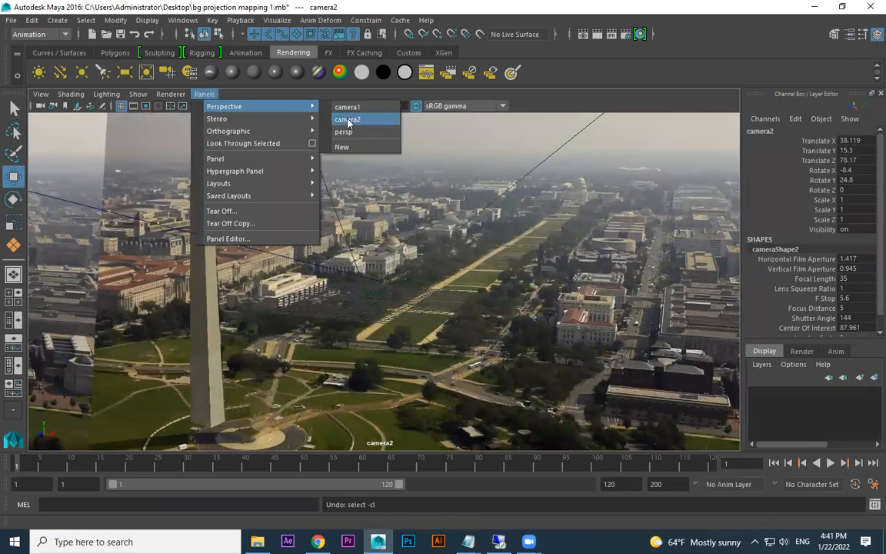
click(343, 120)
alt+drag(348, 120, 333, 189)
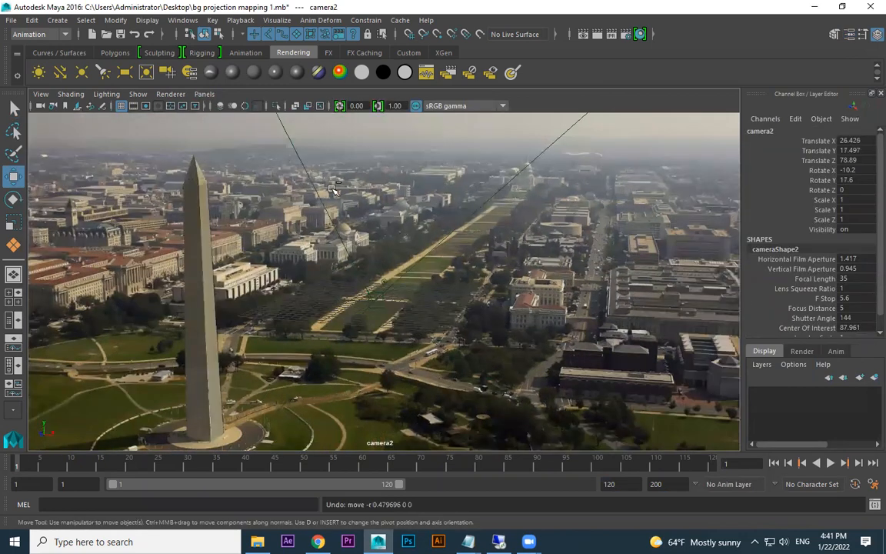
click(204, 94)
mouse_move(254, 107)
click(344, 120)
alt+drag(338, 263, 350, 262)
key(ctrl+z)
key(ctrl+z)
key(ctrl+z)
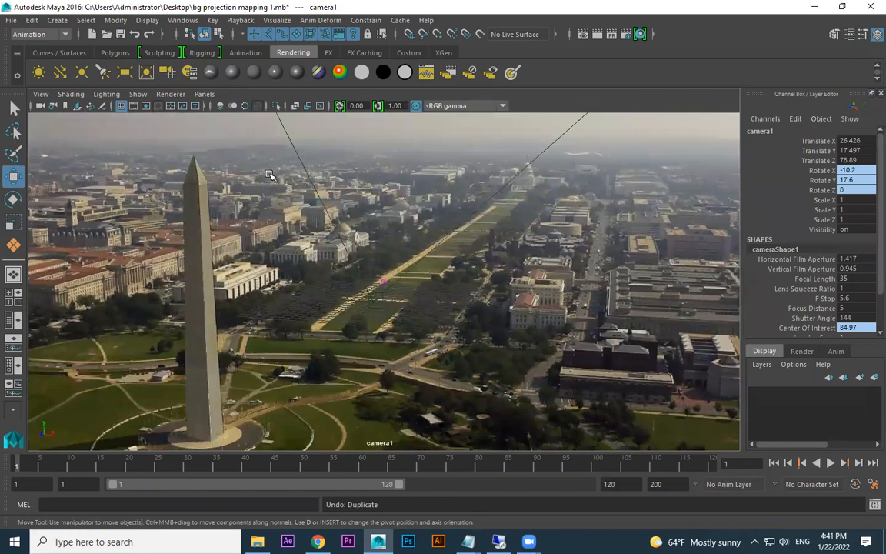
In the persp view, duplicate camera1 again and offset the copy about 0.65 units along X.
click(204, 94)
mouse_move(261, 106)
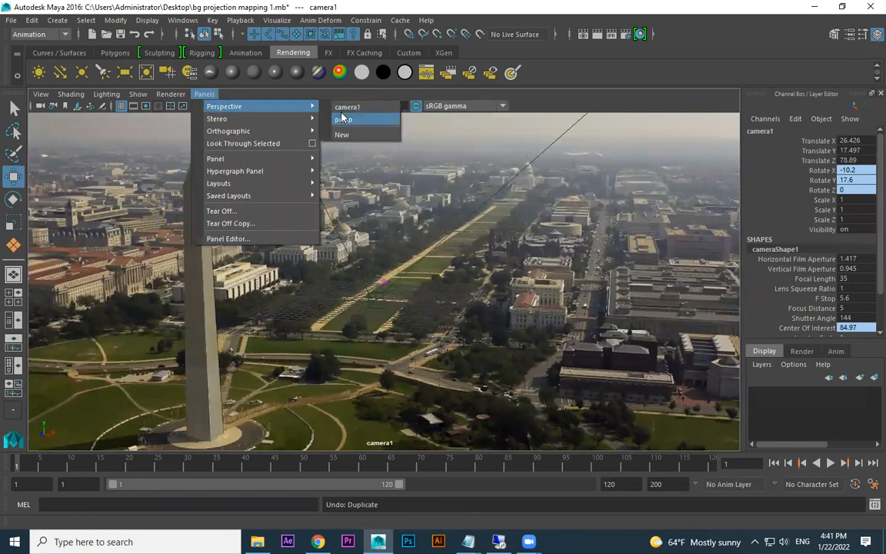
click(347, 107)
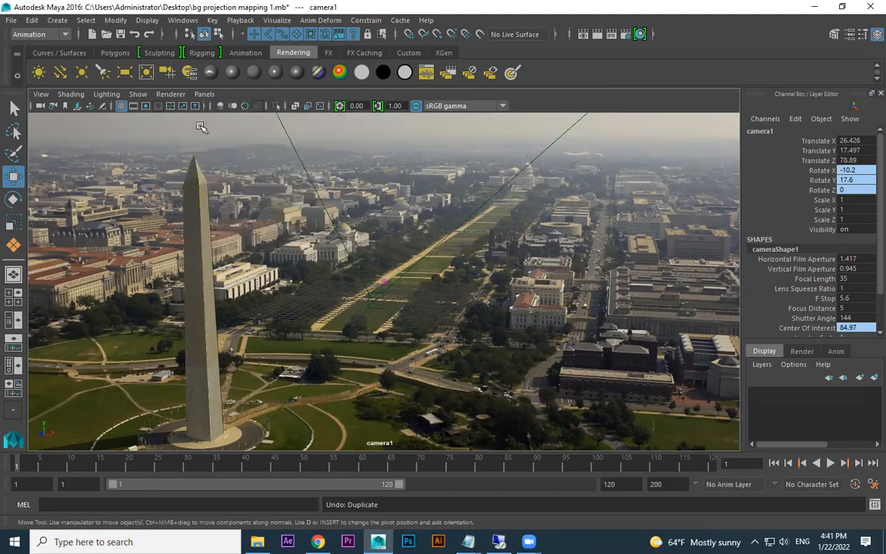
click(204, 94)
mouse_move(231, 107)
click(341, 121)
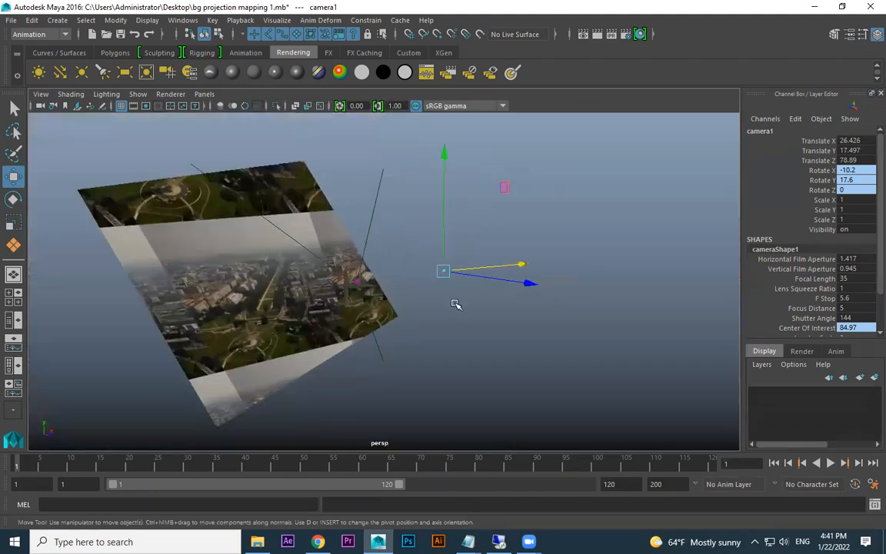
key(ctrl+d)
alt+drag(474, 324, 463, 300)
scroll(418, 312, up, 2)
Examine the monument and background projection through camera2 while orbiting and dollying, and revert the last view change.
click(204, 94)
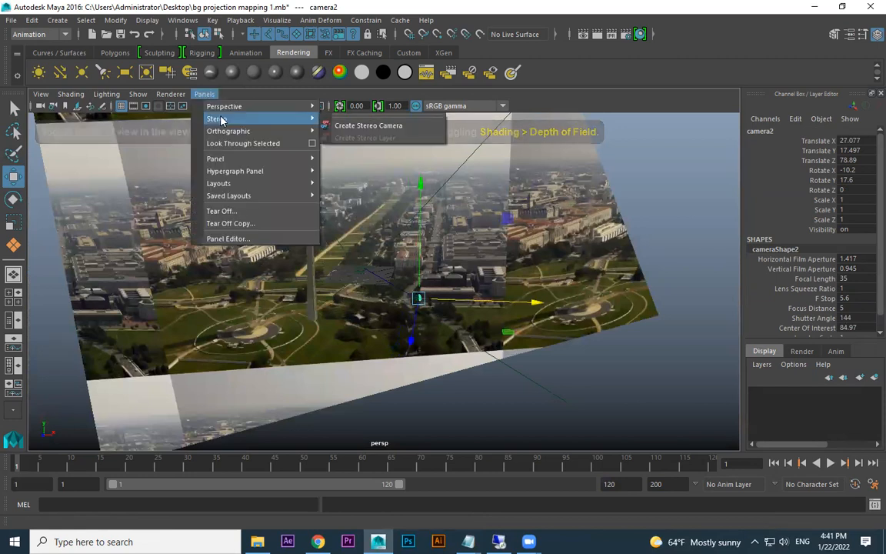
mouse_move(226, 113)
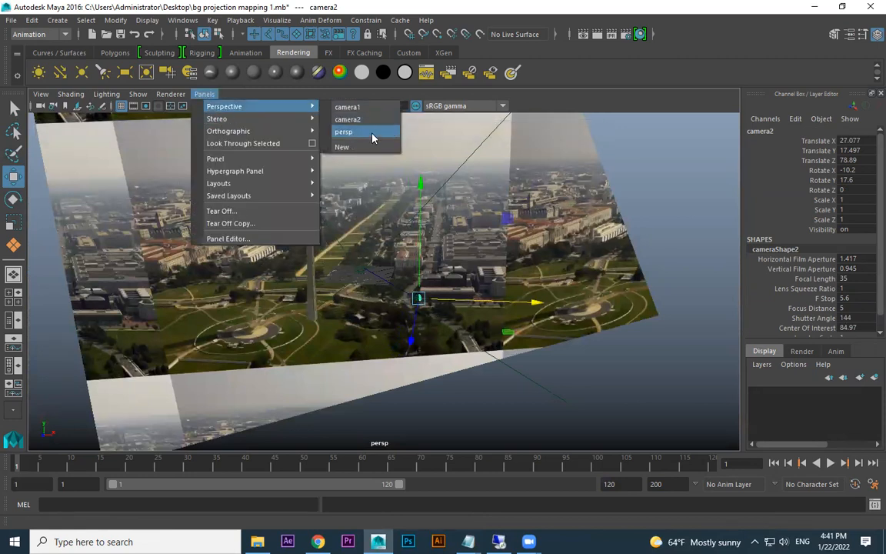
click(348, 119)
mouse_move(284, 231)
alt+mouse_down()
mouse_move(306, 237)
mouse_move(288, 235)
alt+mouse_up()
alt+right_drag(287, 234, 251, 238)
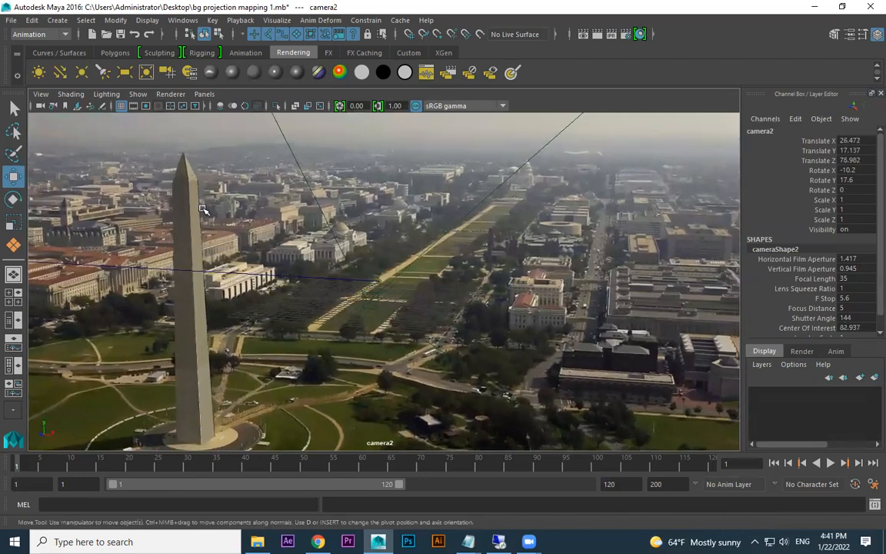
mouse_move(261, 261)
alt+mouse_down()
mouse_move(266, 296)
mouse_move(258, 269)
alt+mouse_up()
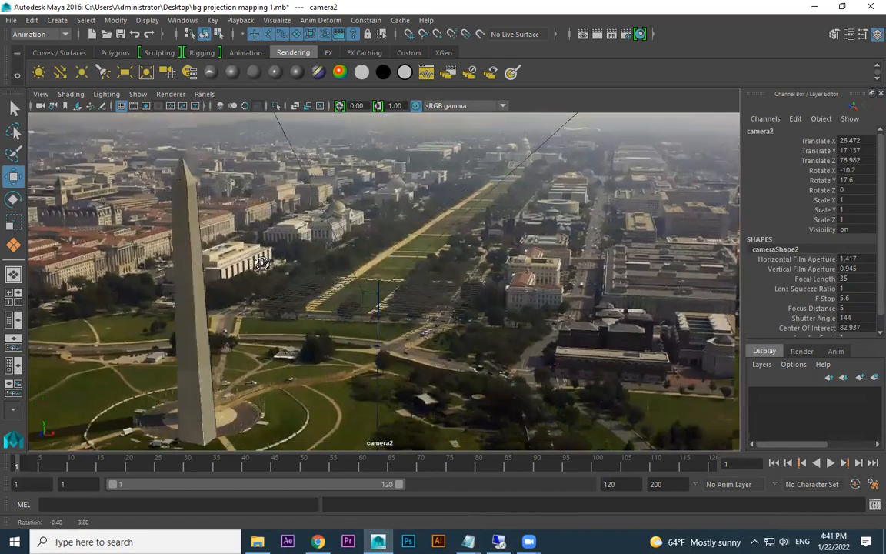
key([)
Try a small dolly through camera2, undo the camera duplication and return to the persp view.
click(204, 94)
mouse_move(231, 105)
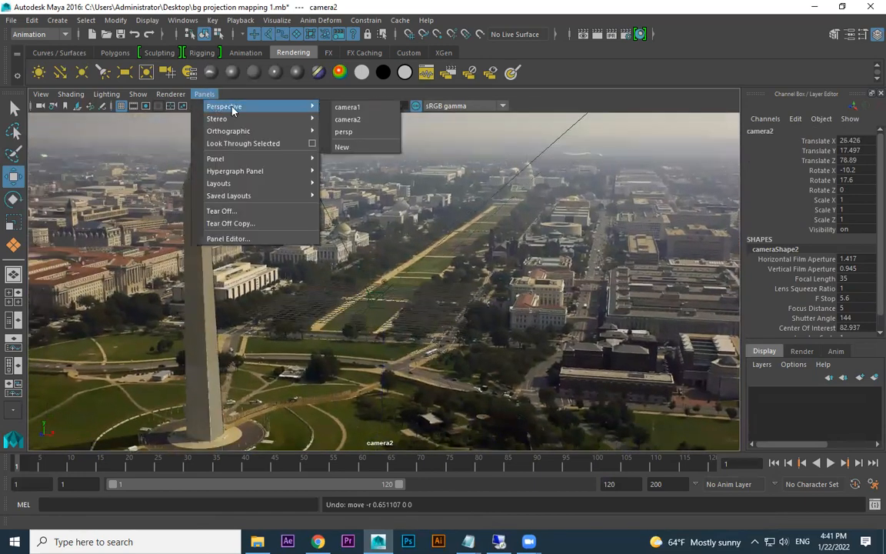
click(347, 118)
mouse_move(341, 226)
alt+right_down()
mouse_move(391, 228)
mouse_move(333, 229)
alt+right_up()
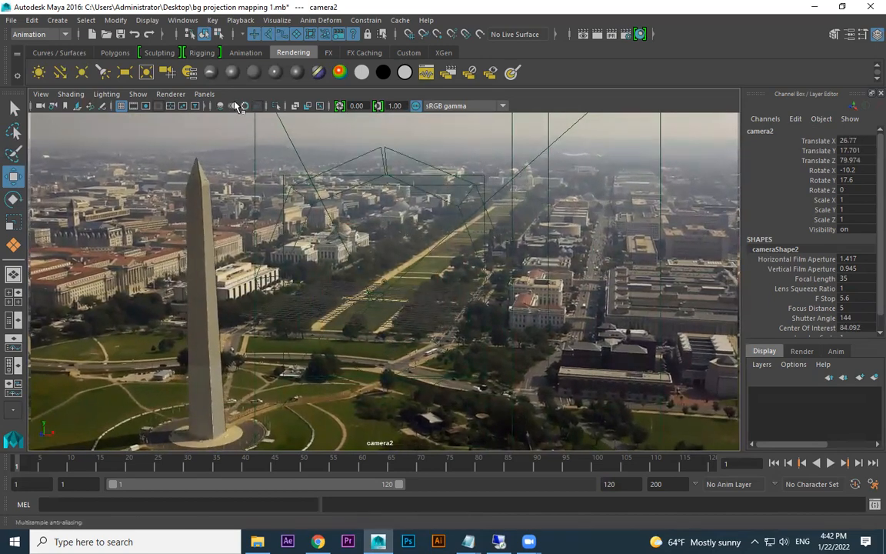
key(ctrl+z)
click(204, 94)
click(340, 118)
alt+drag(415, 297, 348, 280)
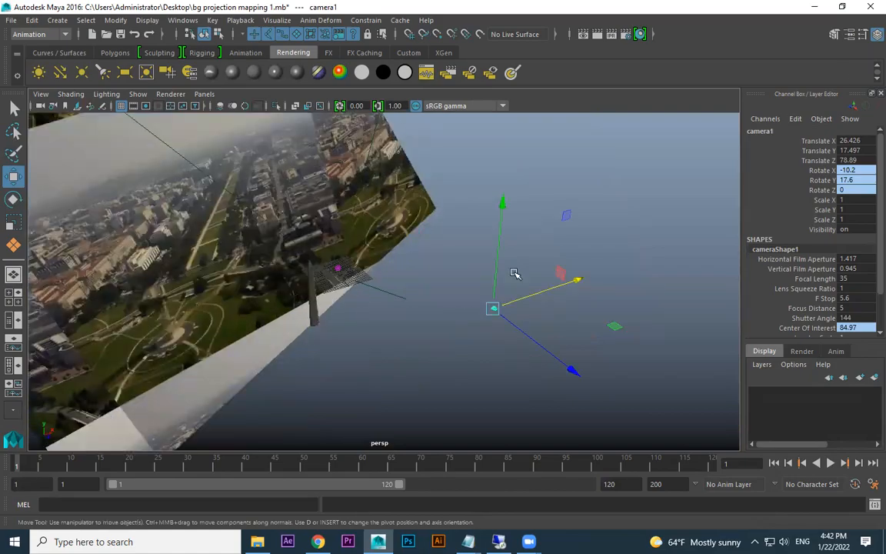
Import choper 1.mb from the Desktop's choper folder into the current Maya scene.
click(815, 6)
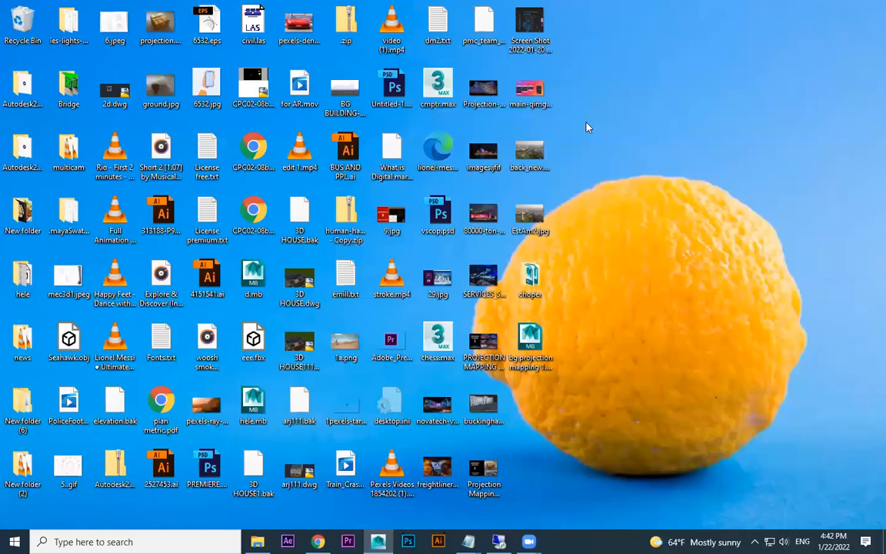
double_click(532, 281)
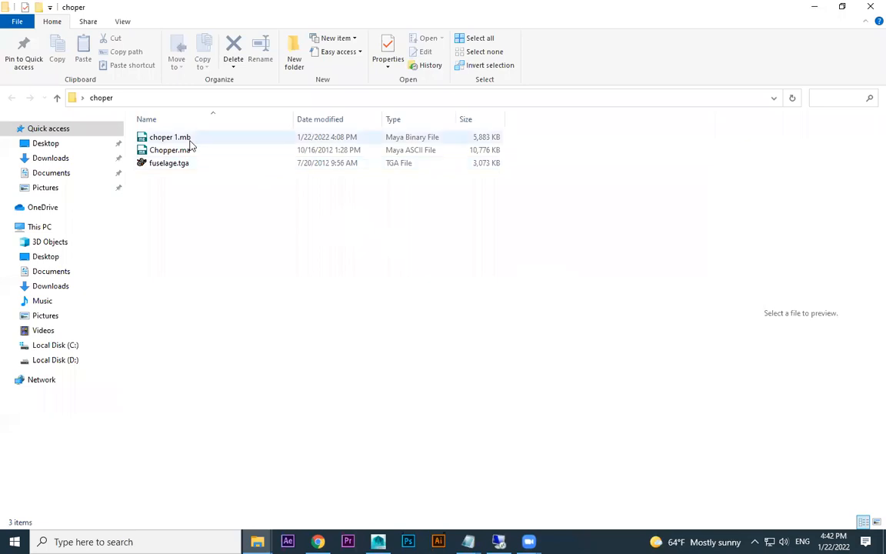
drag(171, 138, 340, 275)
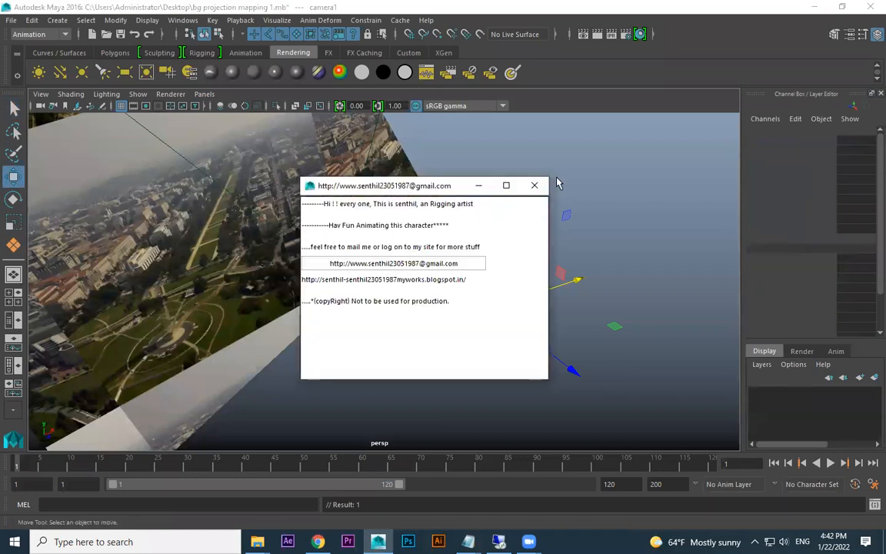
Close the rig author's info window and bring the imported helicopter into sight in the persp view.
click(536, 187)
alt+drag(400, 269, 256, 129)
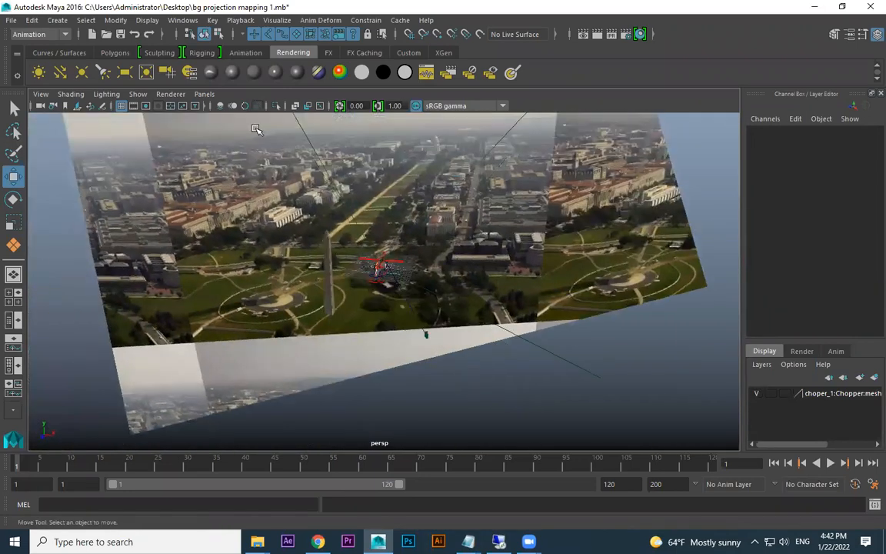
click(203, 94)
click(375, 122)
alt+drag(376, 123, 463, 284)
Select camera1 and lock its translate, rotate, scale and visibility channels.
click(661, 293)
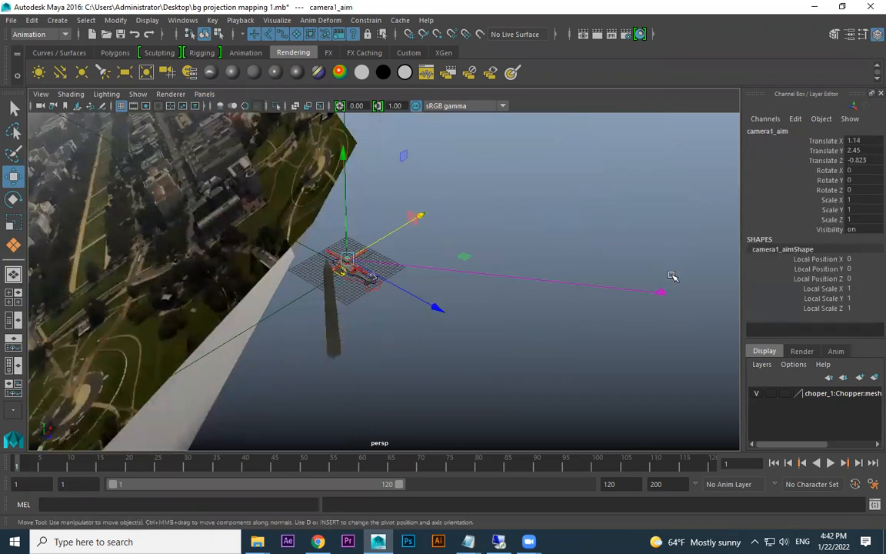
click(660, 297)
drag(818, 141, 819, 220)
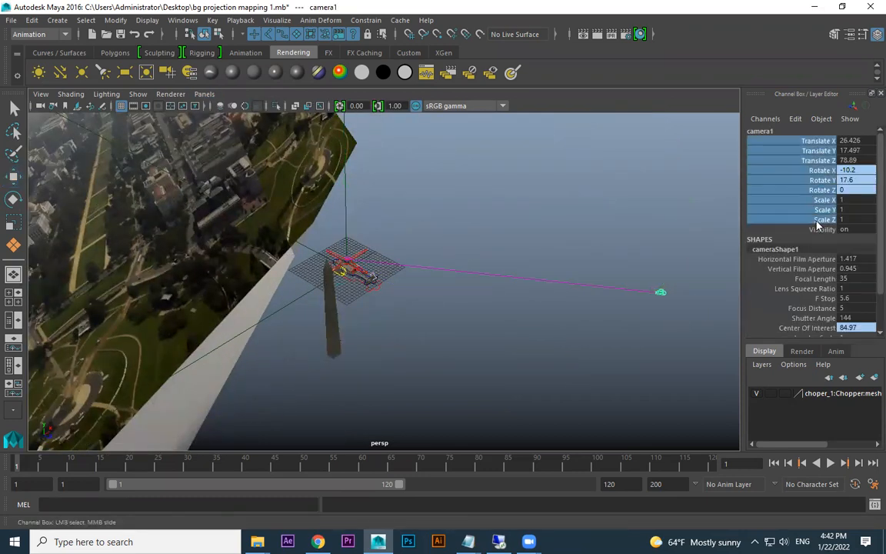
right_click(826, 197)
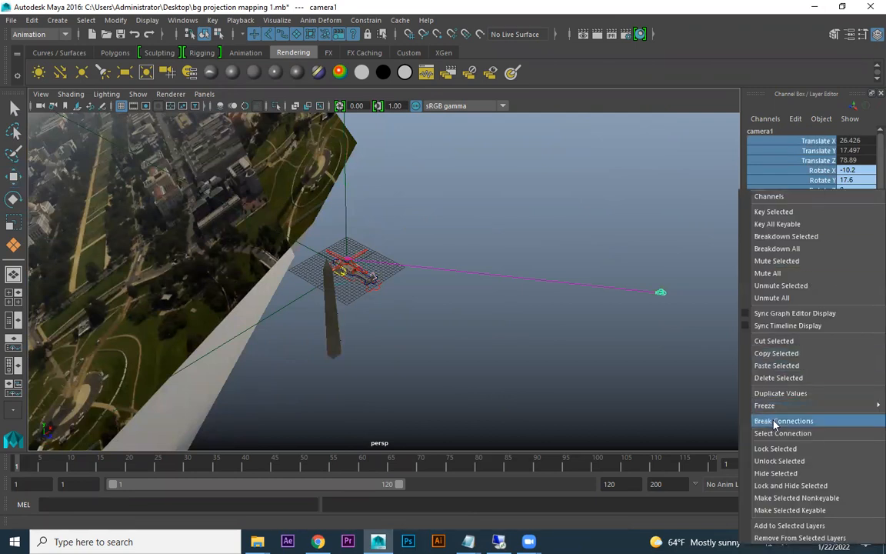
click(783, 449)
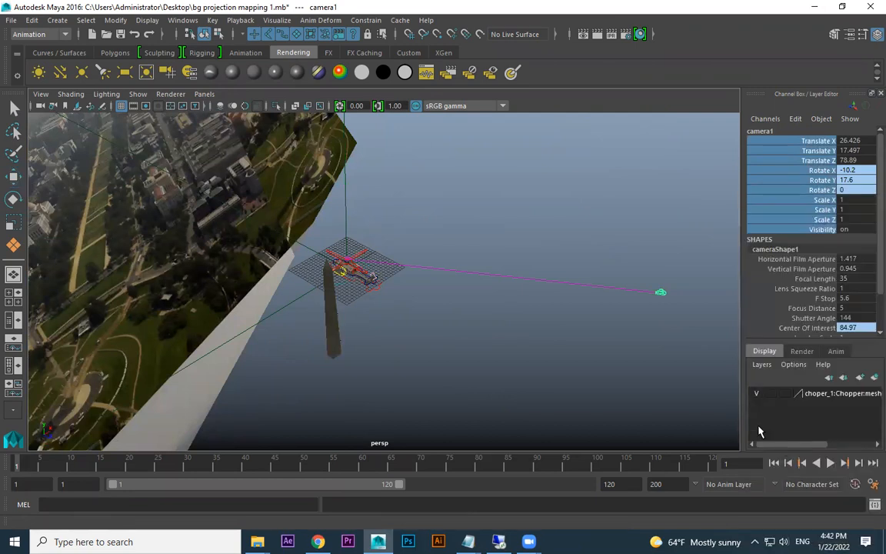
Try placing the helicopter's main control at about X -12.2, Y 9.1, Z -34.9, rotated about -69.6 degrees in Y.
click(420, 267)
alt+drag(420, 267, 356, 291)
click(362, 304)
scroll(363, 302, down, 3)
alt+middle_drag(392, 260, 479, 237)
drag(394, 251, 150, 235)
alt+drag(209, 236, 275, 242)
key(e)
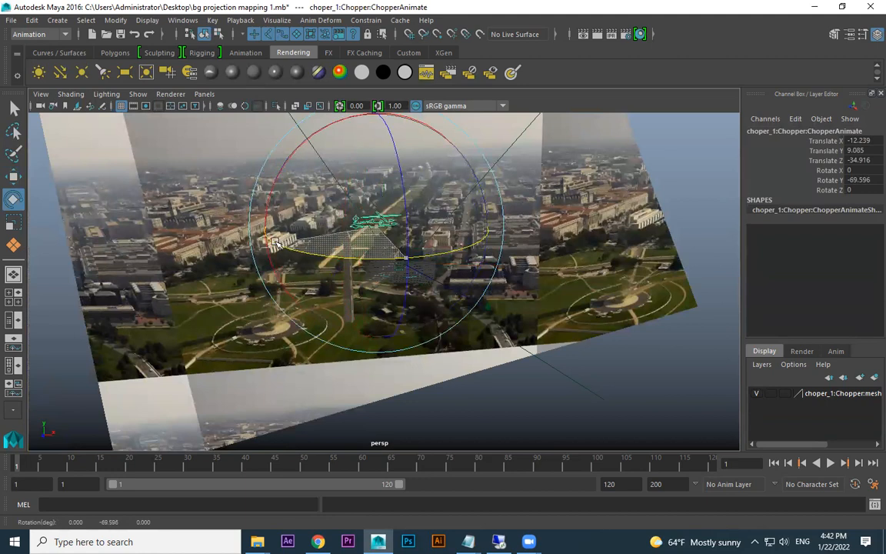
Look through camera1 and try moving the helicopter beside the monument, to about X -32, Y 5.2, Z -27.9.
click(205, 94)
mouse_move(231, 104)
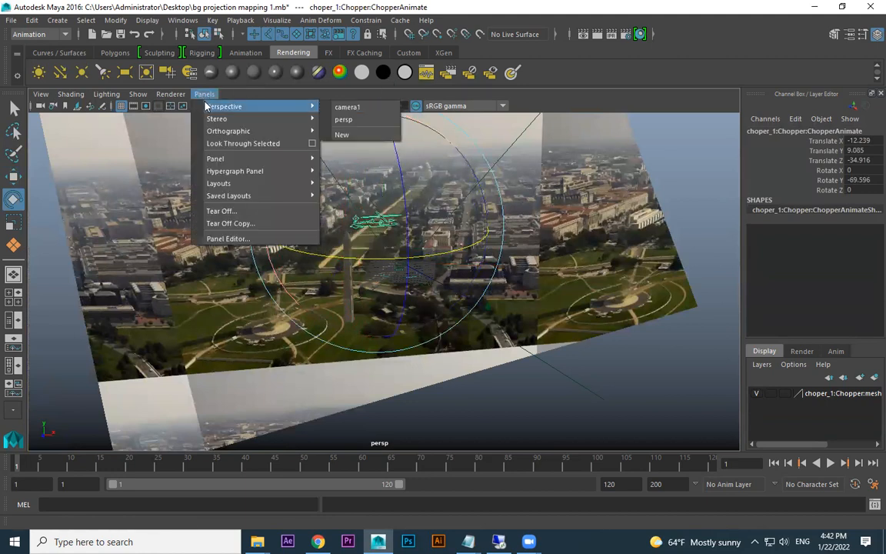
click(366, 104)
key(w)
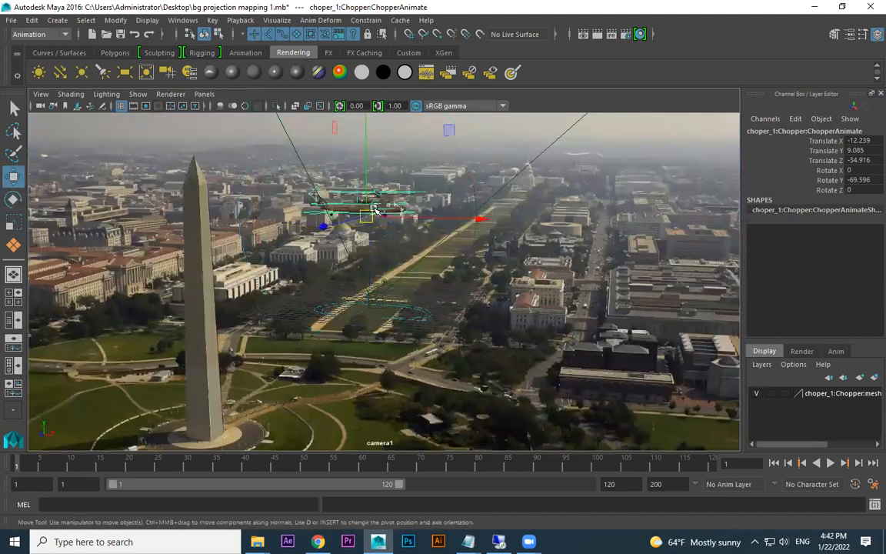
click(346, 298)
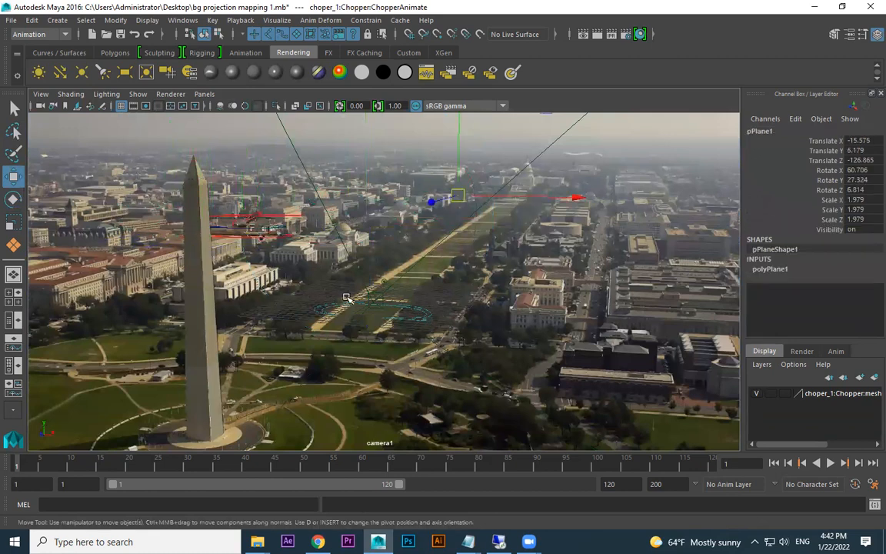
Return to the persp view and undo the helicopter's moves and rotation.
click(207, 96)
click(207, 96)
click(210, 98)
mouse_move(231, 106)
click(345, 120)
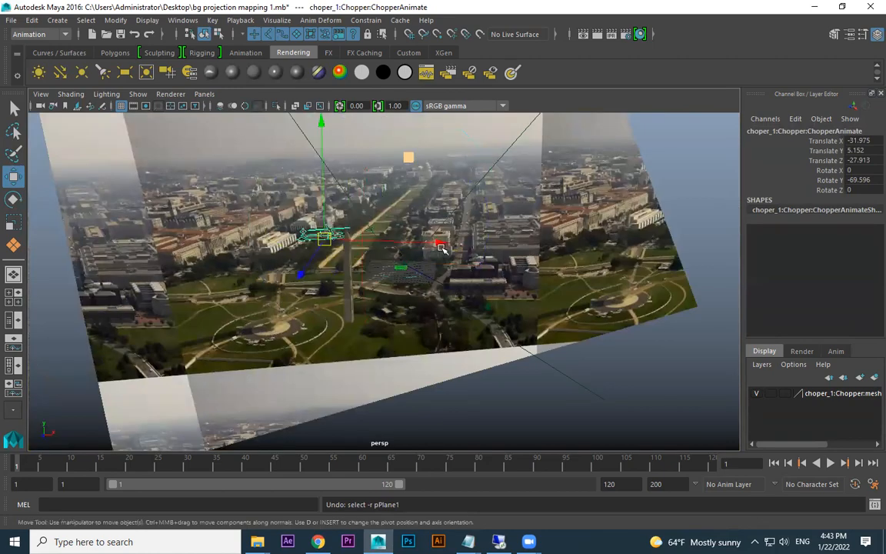
alt+drag(442, 248, 495, 279)
key(ctrl+z)
key(ctrl+z)
key(ctrl+z)
key(ctrl+z)
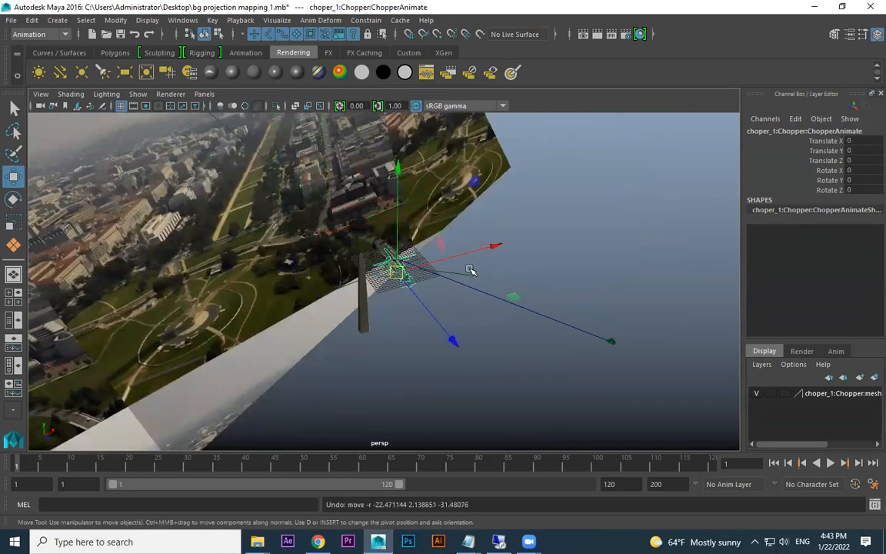
Load fuselage.tga from the Desktop's choper folder as the color texture of the helicopter's cockpit door material.
key(f)
click(456, 247)
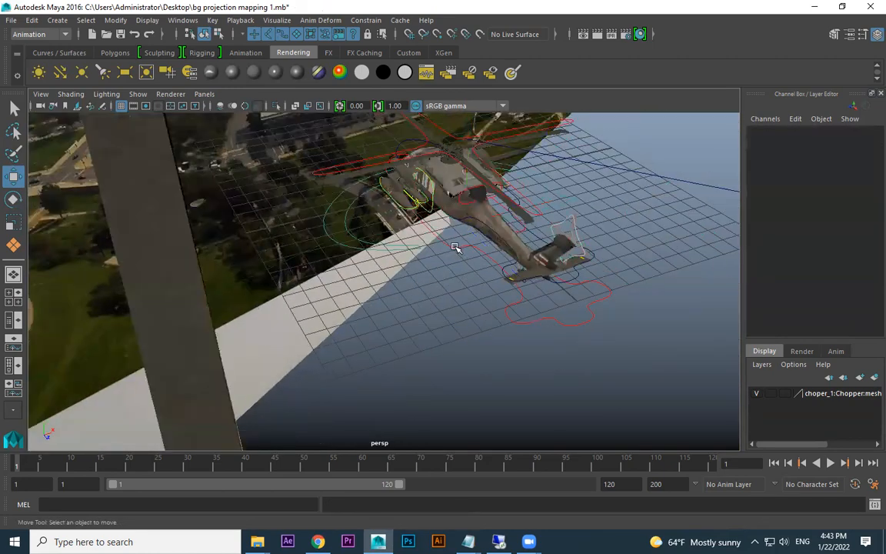
alt+drag(567, 236, 277, 119)
click(410, 277)
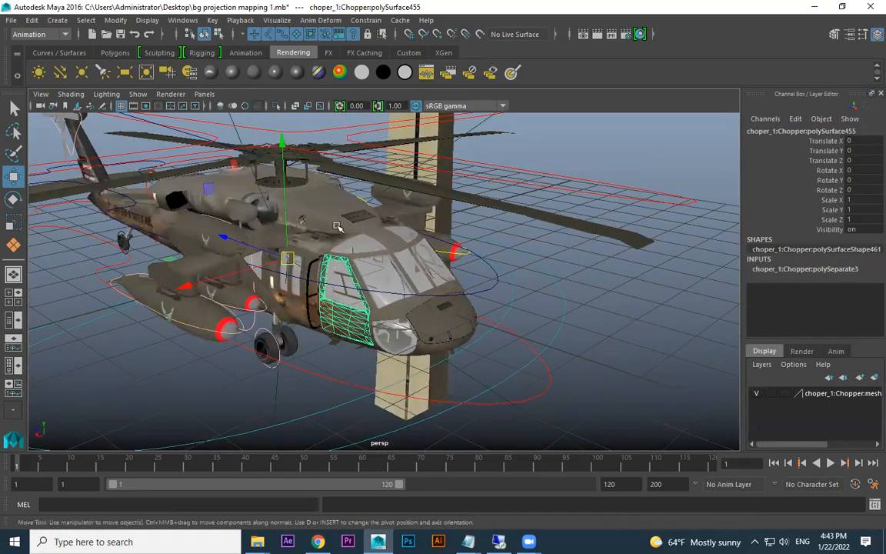
click(190, 73)
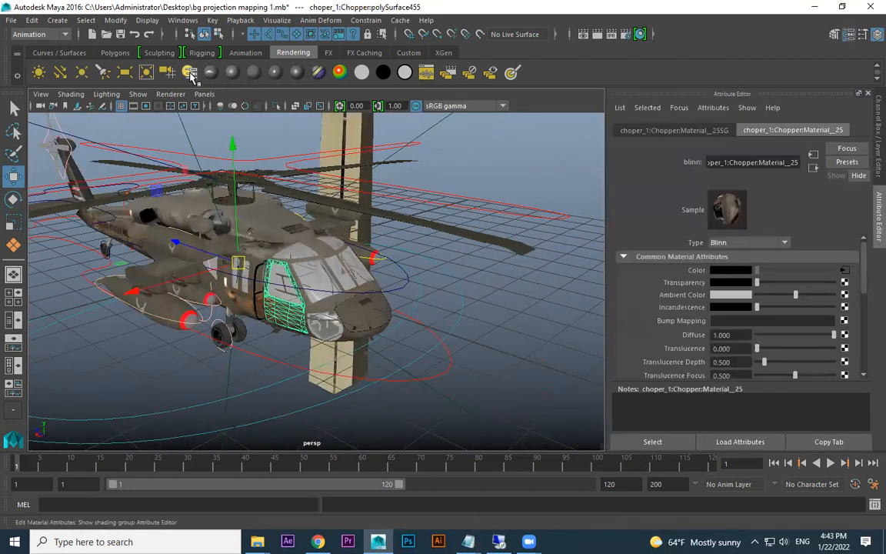
click(844, 271)
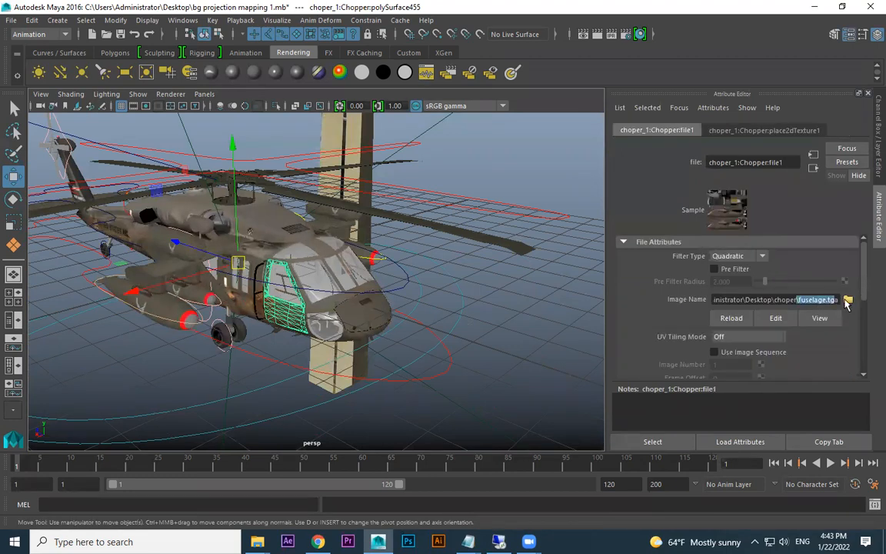
click(848, 300)
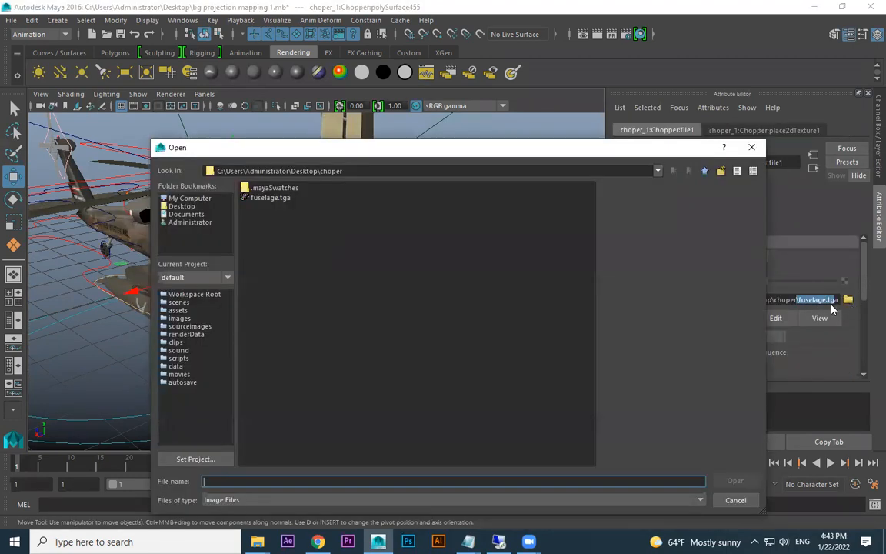
click(270, 198)
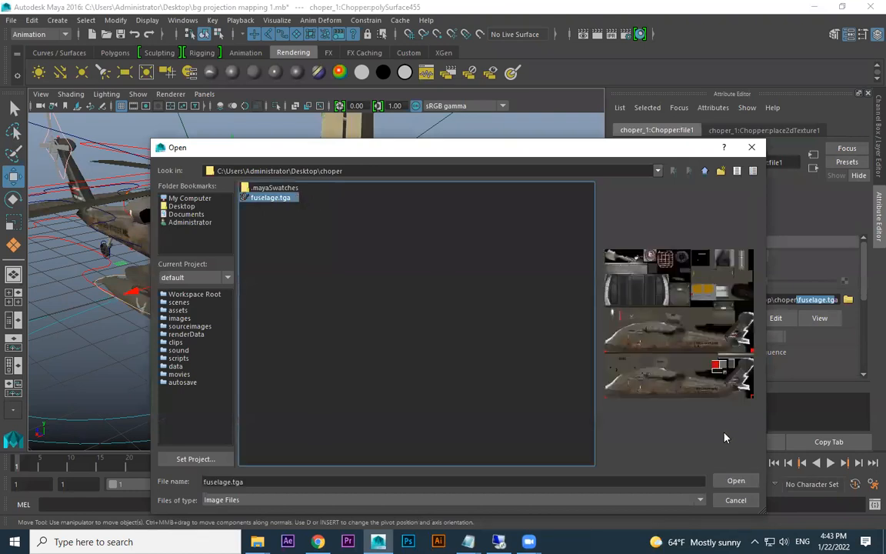
click(736, 482)
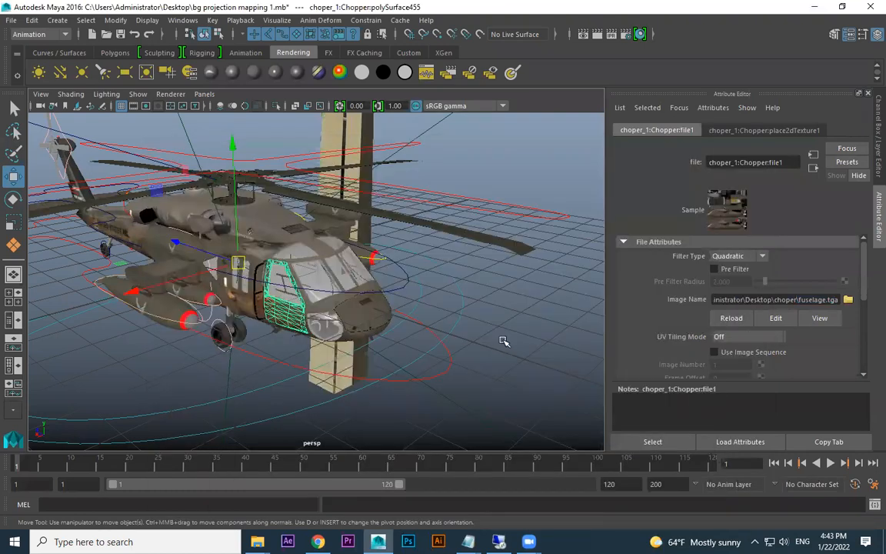
Redisplay the scene in textured shading and examine the helicopter's texture from several angles.
key(5)
click(539, 348)
key(6)
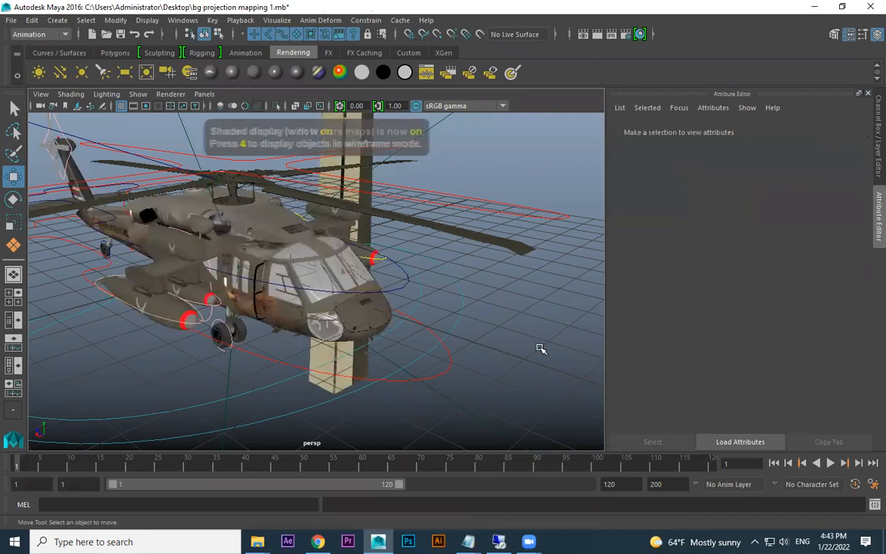
alt+drag(540, 340, 450, 287)
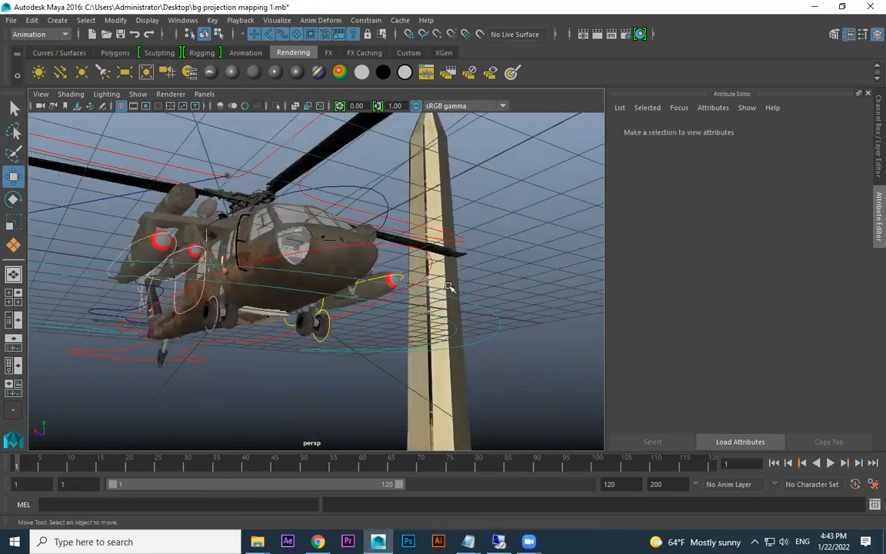
click(399, 275)
key(ctrl+z)
alt+drag(405, 246, 431, 231)
Select the main rotor's wings control and key its Rotate Y at 0 on frame 1.
click(285, 216)
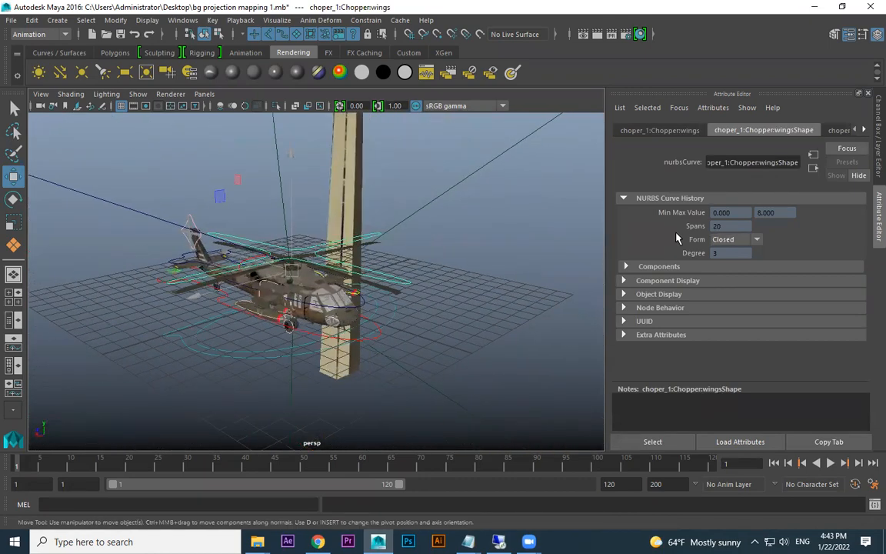
click(867, 94)
click(828, 142)
key(e)
middle_drag(530, 196, 192, 431)
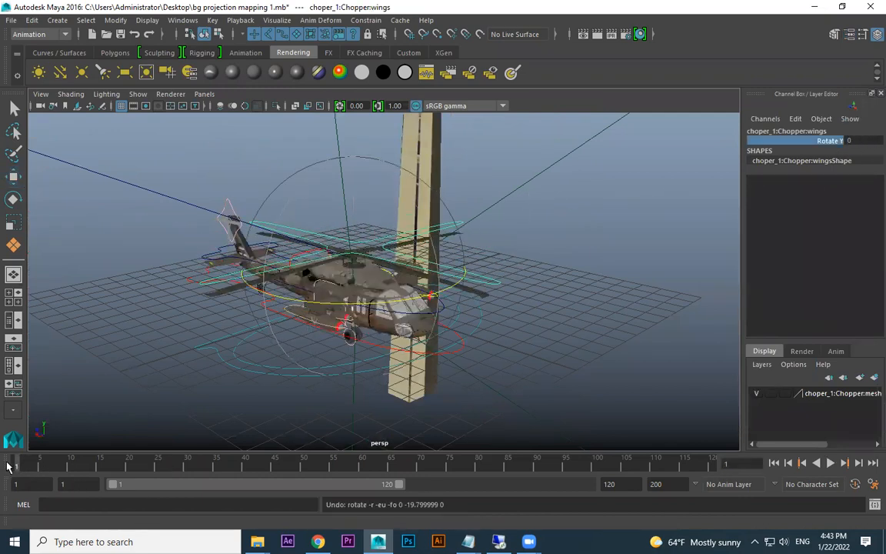
key(s)
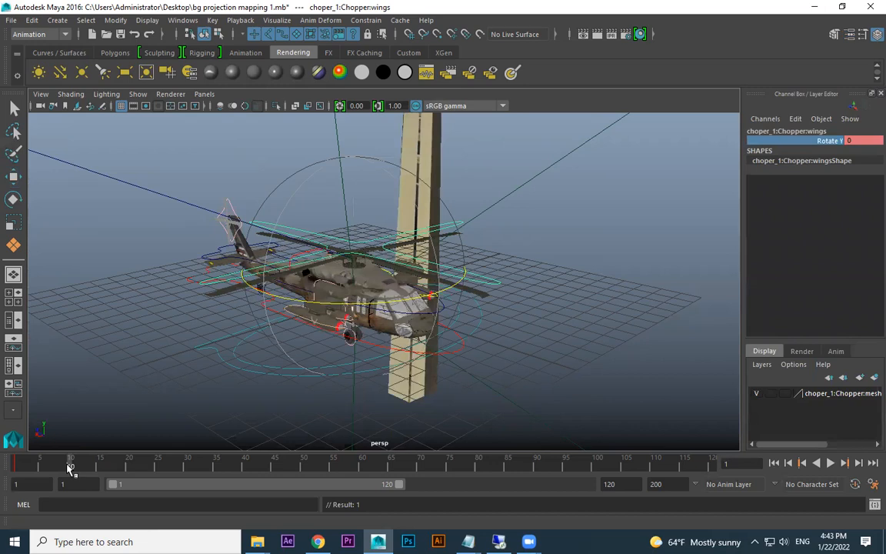
At frame 20, set the wings control's Rotate Y to 360 and key it.
key(alt+v)
click(130, 467)
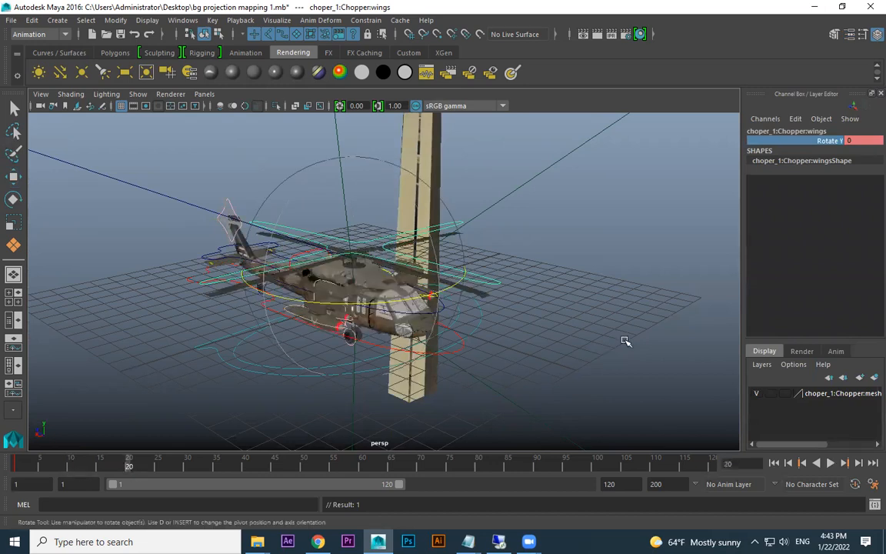
double_click(861, 140)
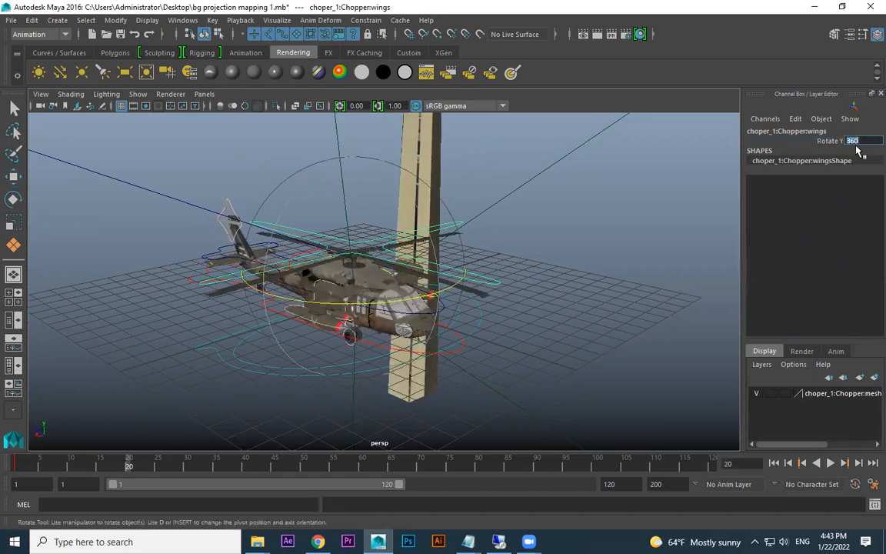
click(832, 142)
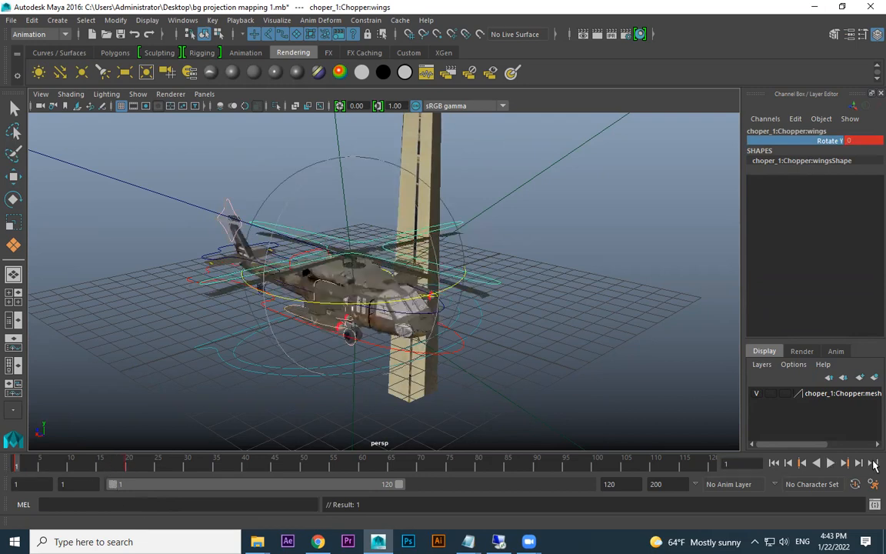
Play the animation from frame 1 and examine the main rotor's spin.
click(830, 463)
click(831, 463)
key(e)
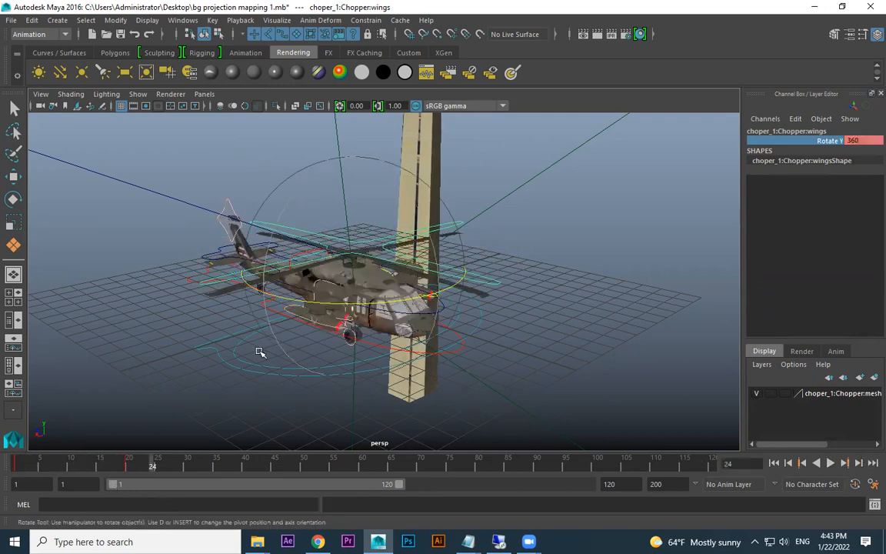
drag(59, 470, 15, 463)
click(831, 463)
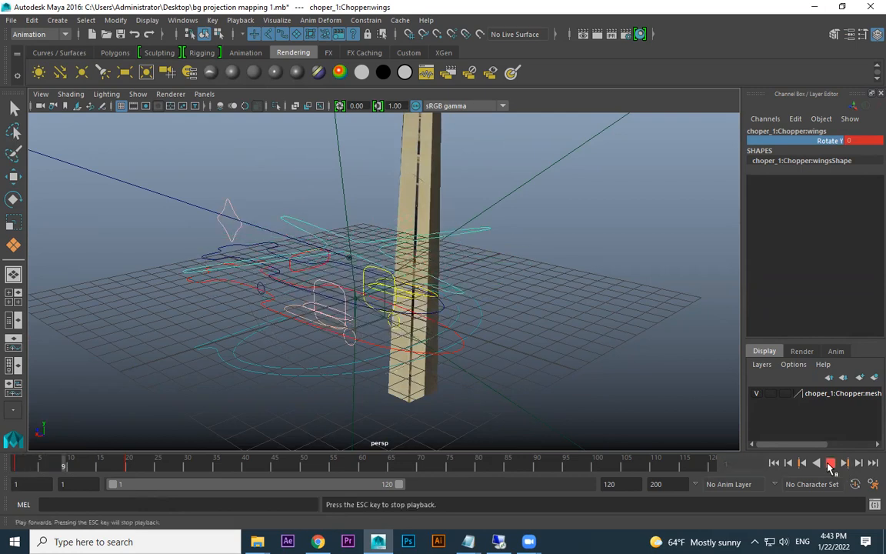
alt+drag(544, 307, 377, 294)
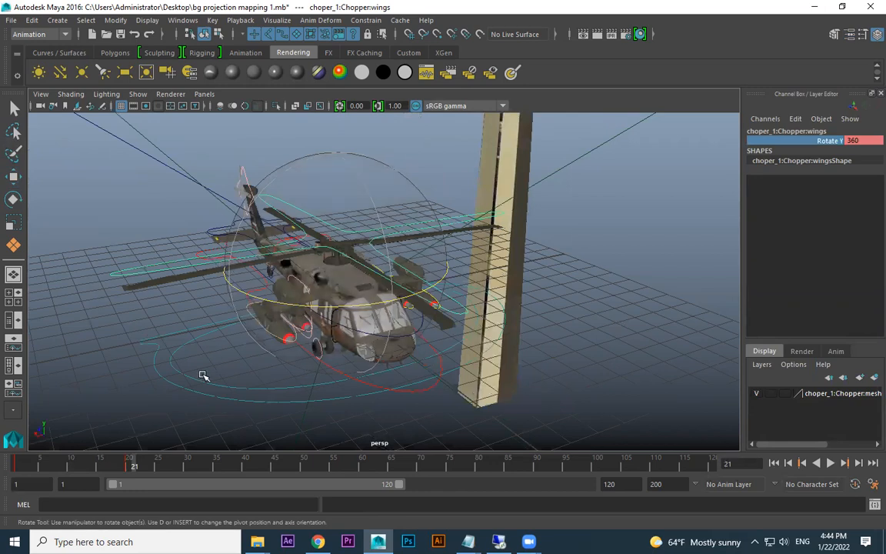
In the Graph Editor, give both of the main rotor's Rotate Y keys linear tangents.
click(13, 343)
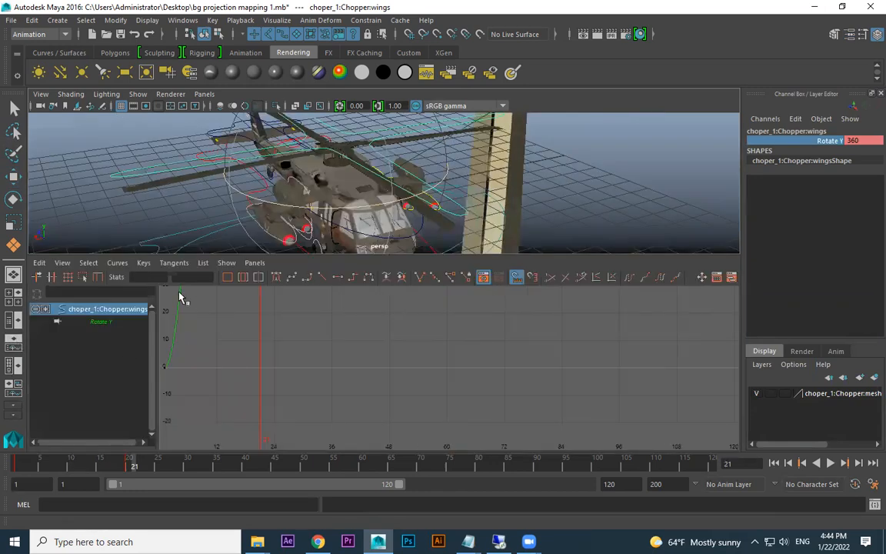
scroll(437, 347, down, 10)
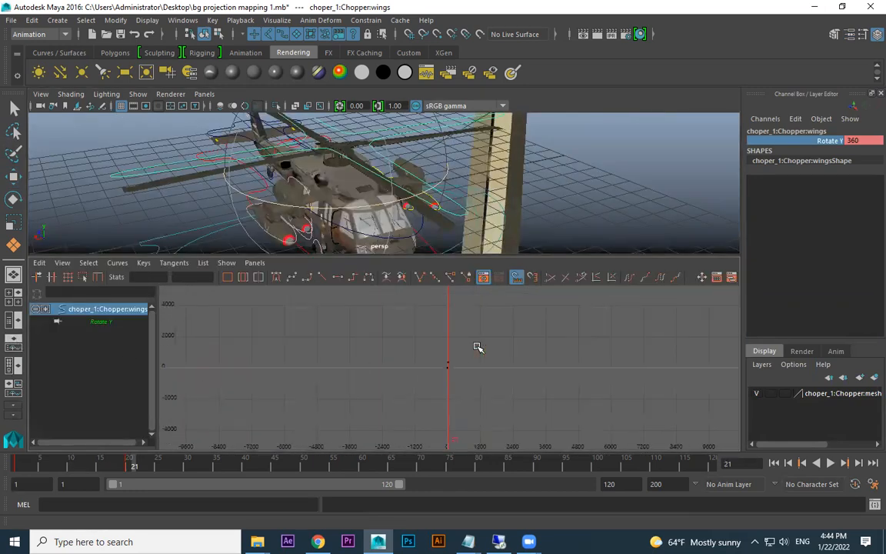
drag(486, 348, 412, 408)
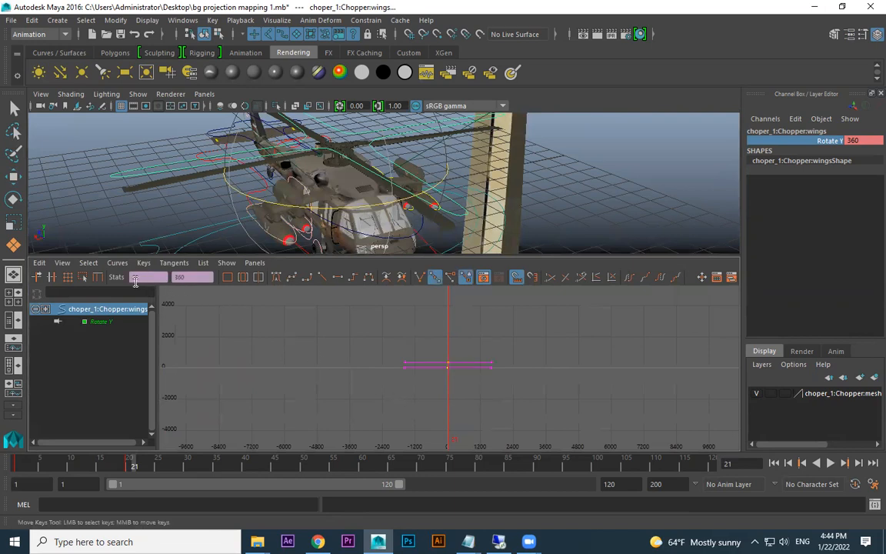
click(323, 277)
Set the rotor curve's post infinity to Cycle and check the spin in the persp view up to frame 73.
click(118, 262)
mouse_move(138, 297)
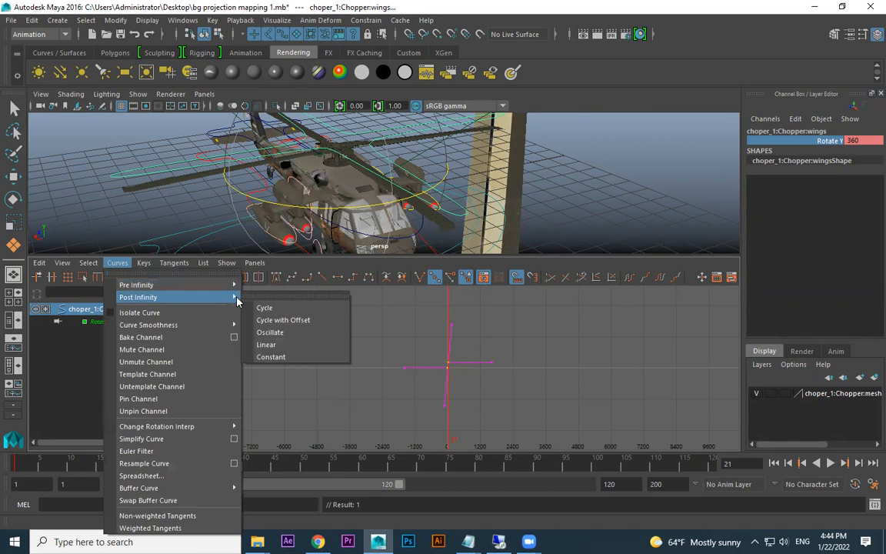
click(279, 308)
key(space)
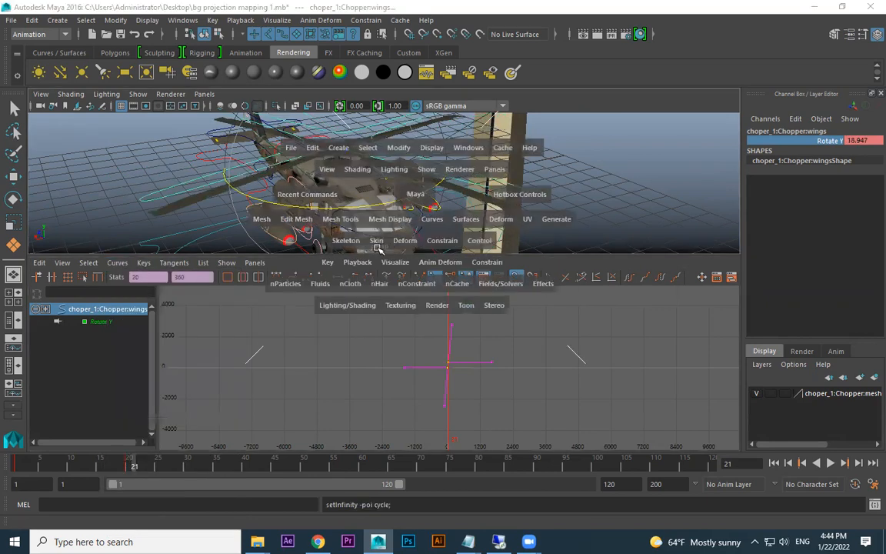
drag(159, 459, 438, 462)
Key the tail rotor's fan control at frame 1, and at frame 20 with Rotate X set to 360.
click(242, 171)
alt+drag(245, 180, 159, 206)
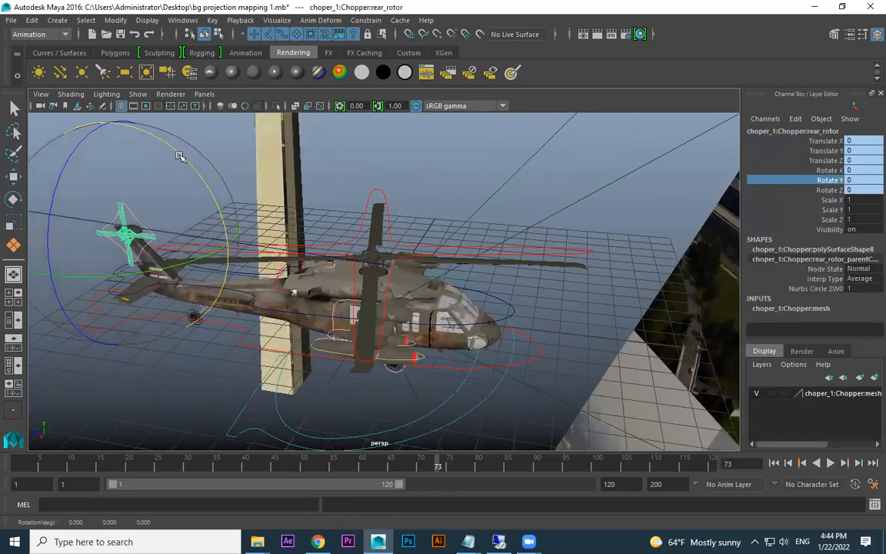
key(w)
click(169, 195)
click(134, 214)
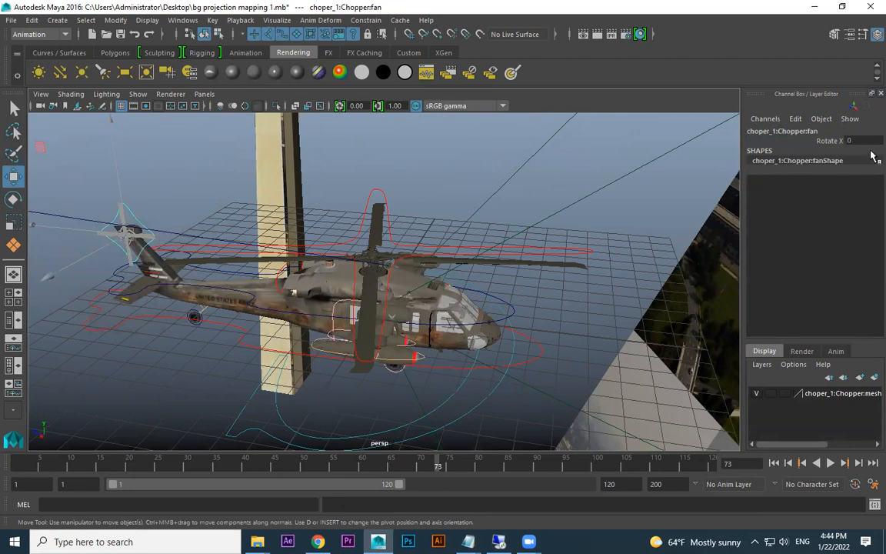
drag(131, 471, 16, 471)
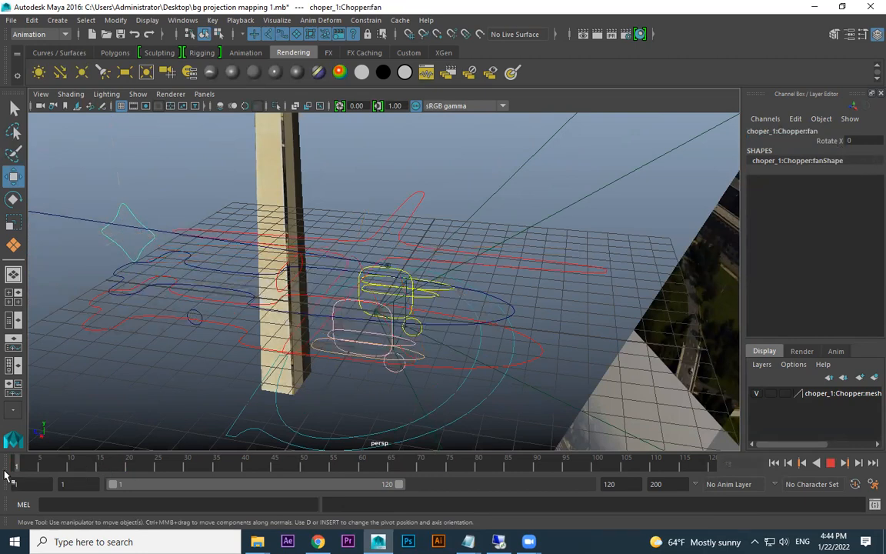
key(s)
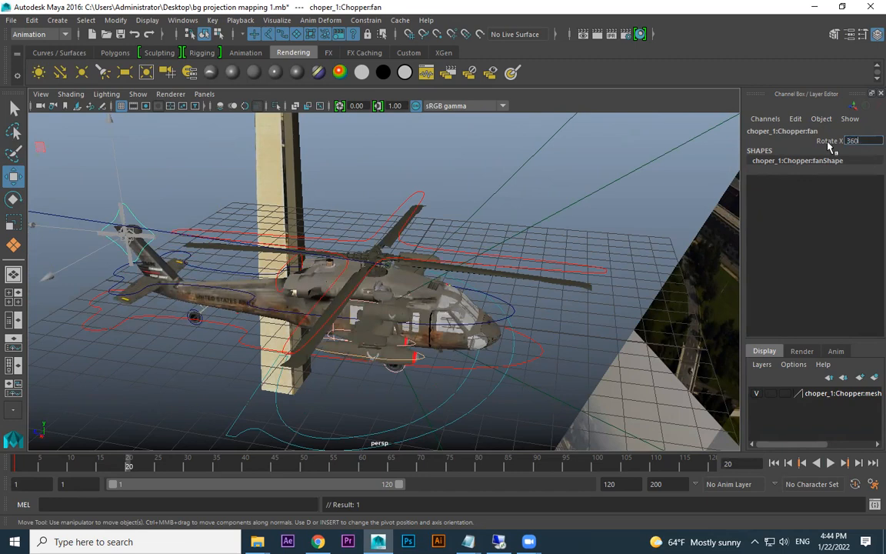
key(Return)
key(e)
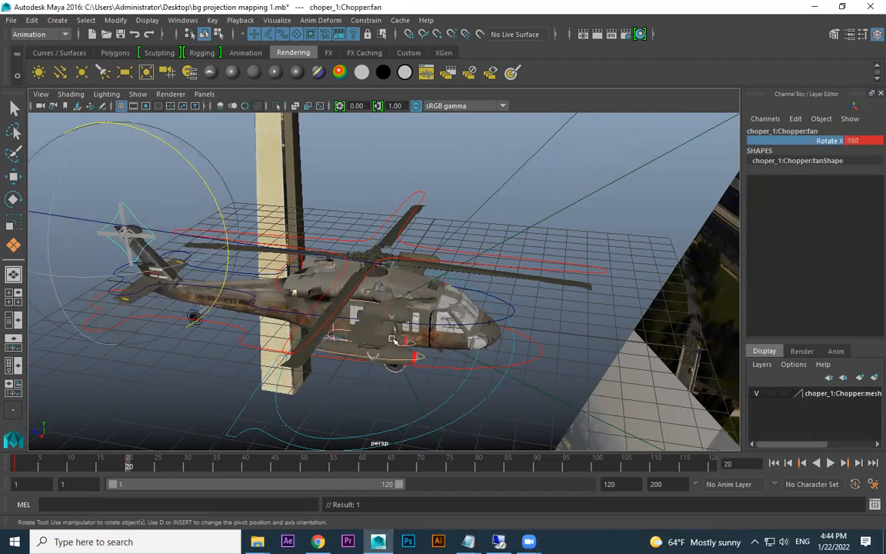
In the Graph Editor, give both of the fan control's Rotate X keys linear tangents.
click(15, 348)
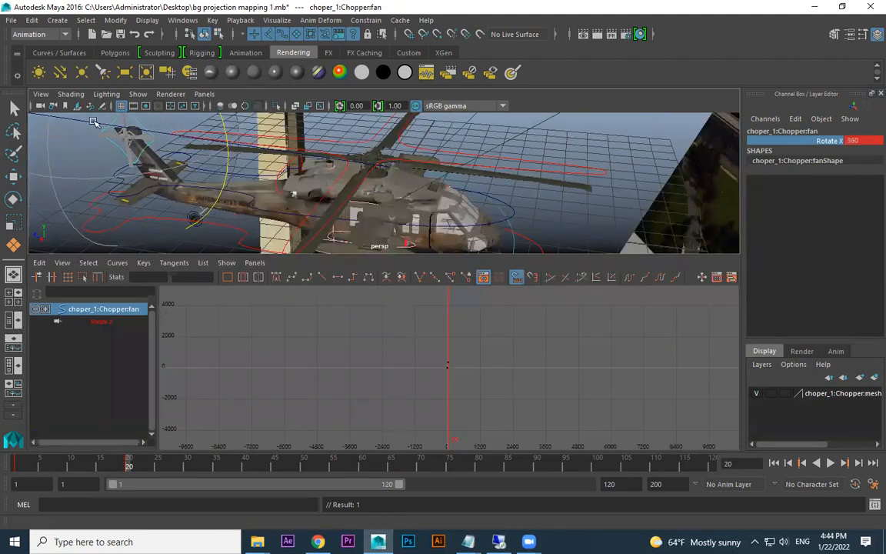
click(183, 20)
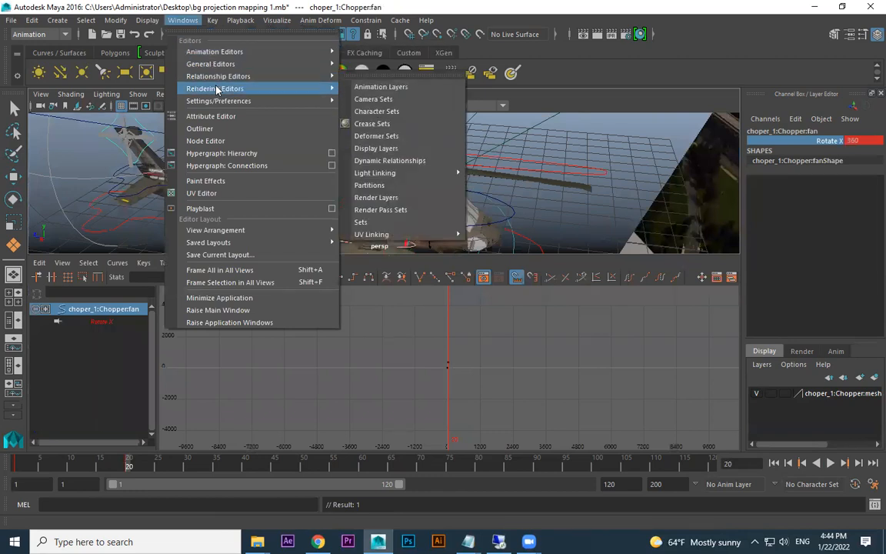
mouse_move(217, 52)
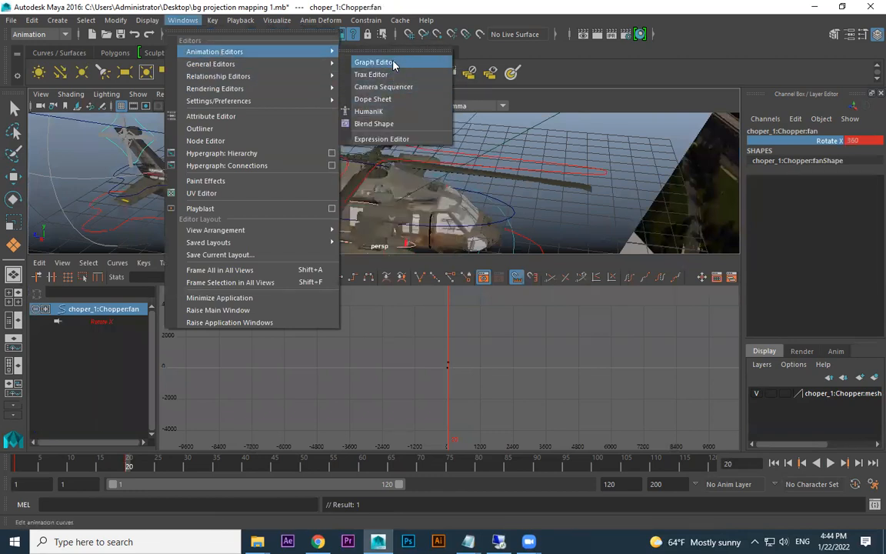
click(477, 356)
drag(430, 355, 490, 371)
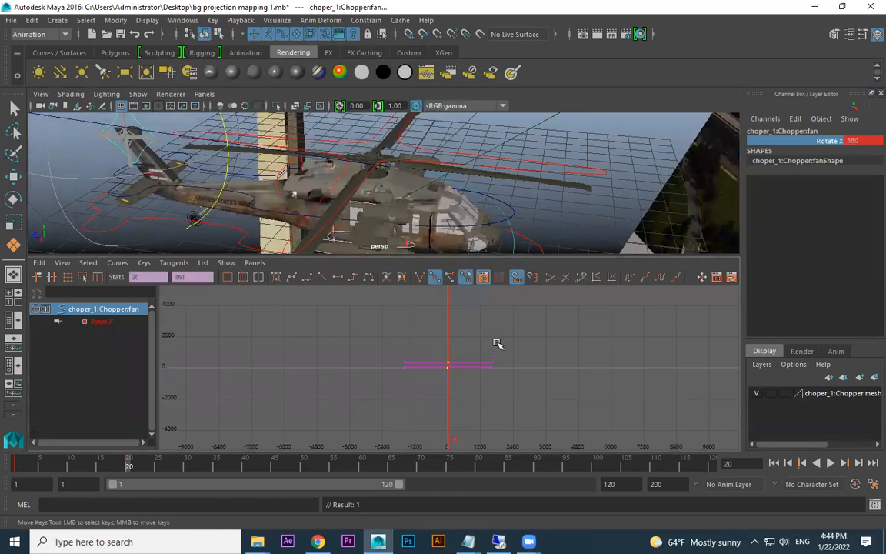
click(320, 278)
alt+right_drag(400, 373, 562, 387)
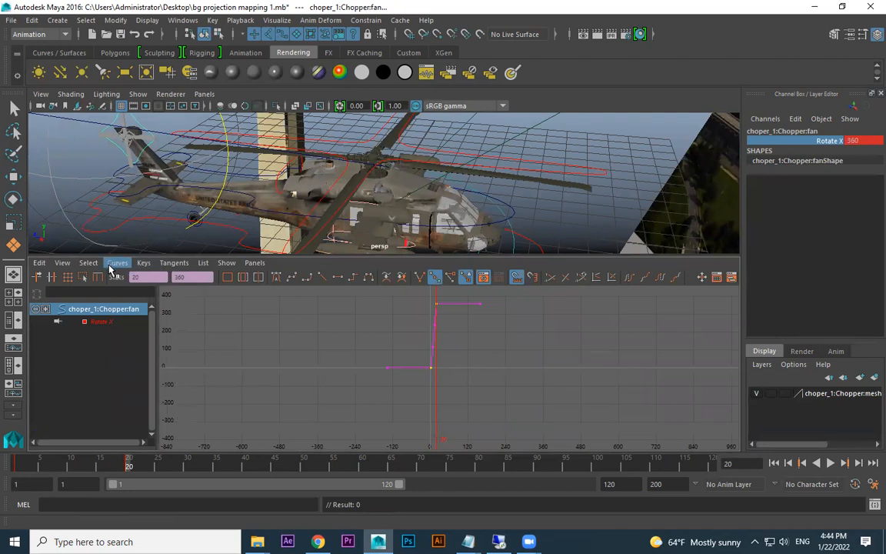
Set the fan curve's post infinity to Cycle and check the tail rotor's spin in the persp view.
click(115, 263)
mouse_move(231, 297)
click(277, 309)
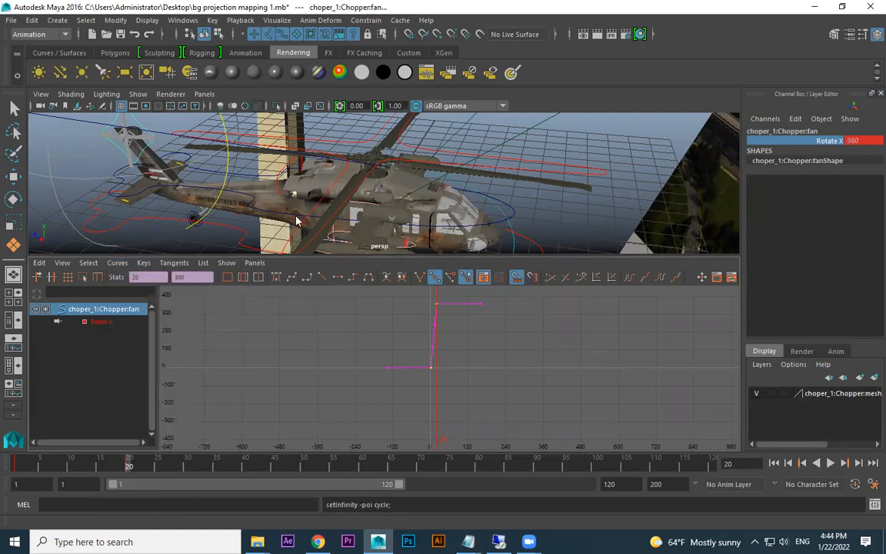
key(space)
key(alt+v)
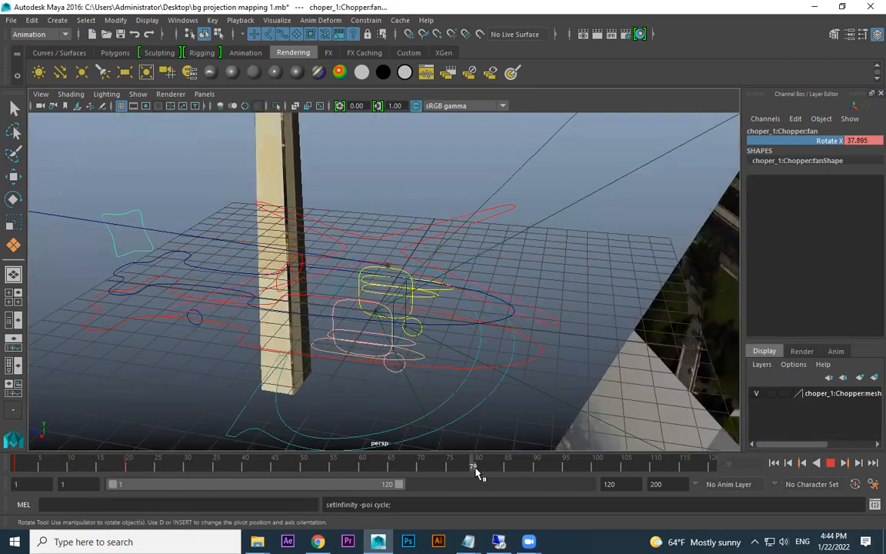
drag(475, 472, 8, 460)
Move the helicopter's master control to about -62.7, -10.4, 6.2 and turn it to about -46 degrees in Y.
alt+drag(431, 231, 443, 342)
click(416, 350)
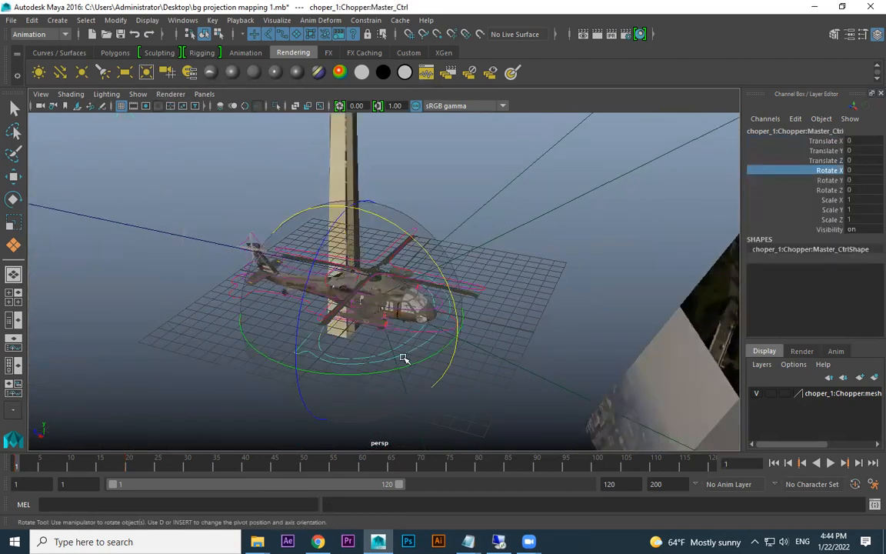
key(w)
drag(323, 283, 225, 248)
scroll(408, 351, up, 3)
alt+drag(346, 262, 439, 441)
key(e)
alt+middle_drag(440, 441, 434, 370)
drag(433, 370, 400, 377)
alt+drag(457, 356, 284, 230)
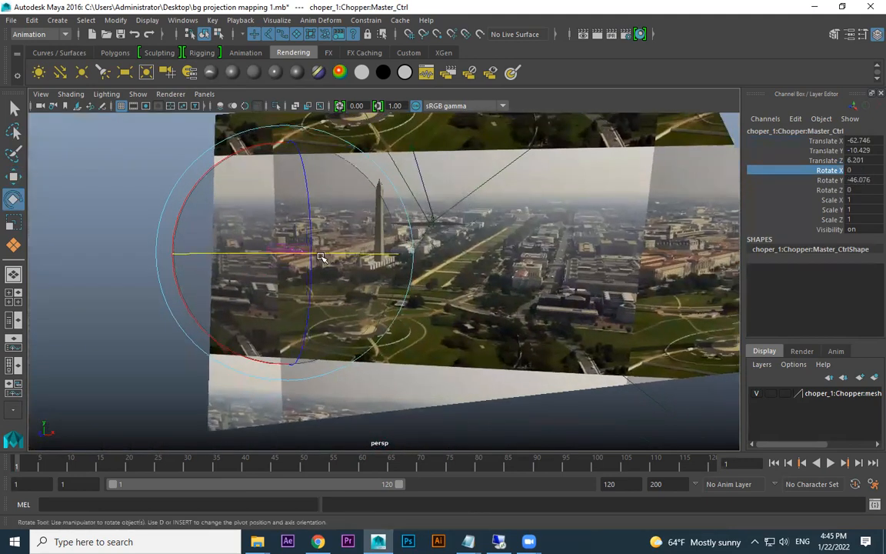
Looking through camera1, move the helicopter to the image's left edge beside the monument, at about -44.7, 8.9, 2.6.
click(206, 95)
mouse_move(212, 106)
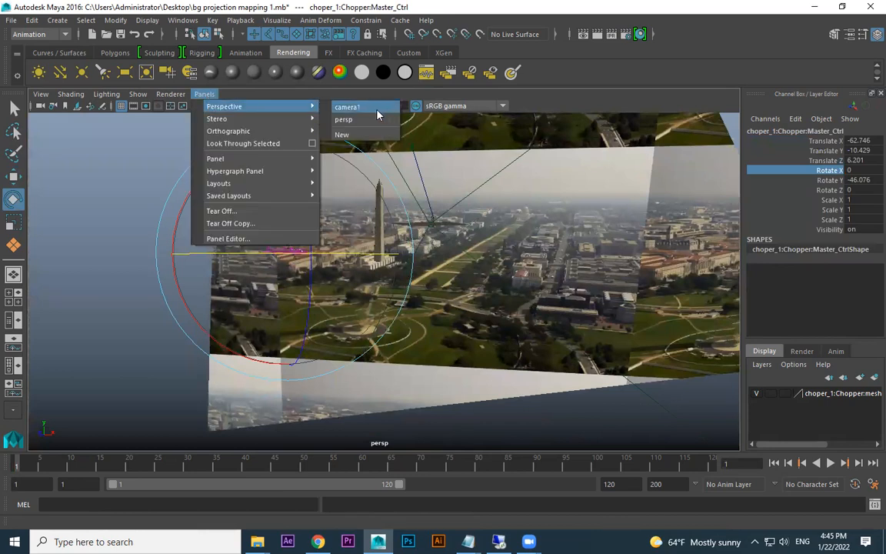
click(369, 110)
key(w)
drag(34, 386, 45, 233)
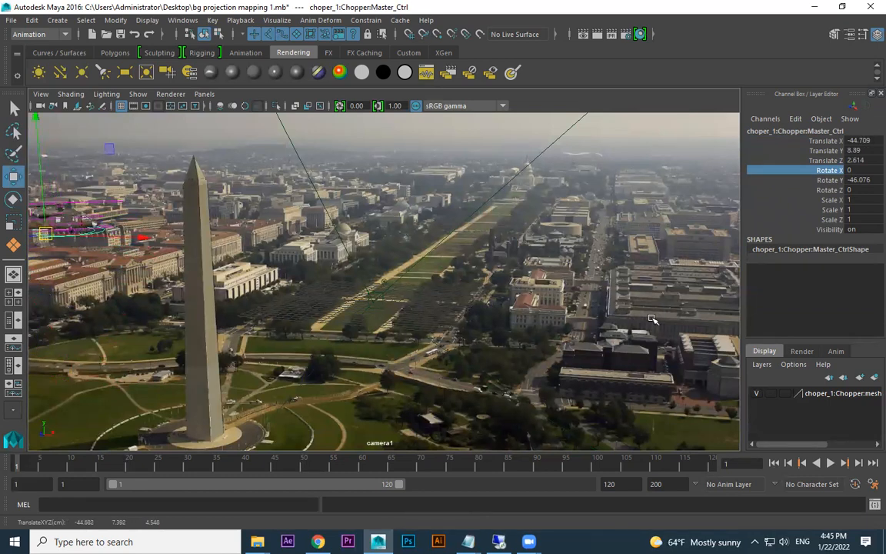
In the persp view, move the helicopter to about -56.1, 4.0, 9.7 and key its master control at frame 1.
click(204, 94)
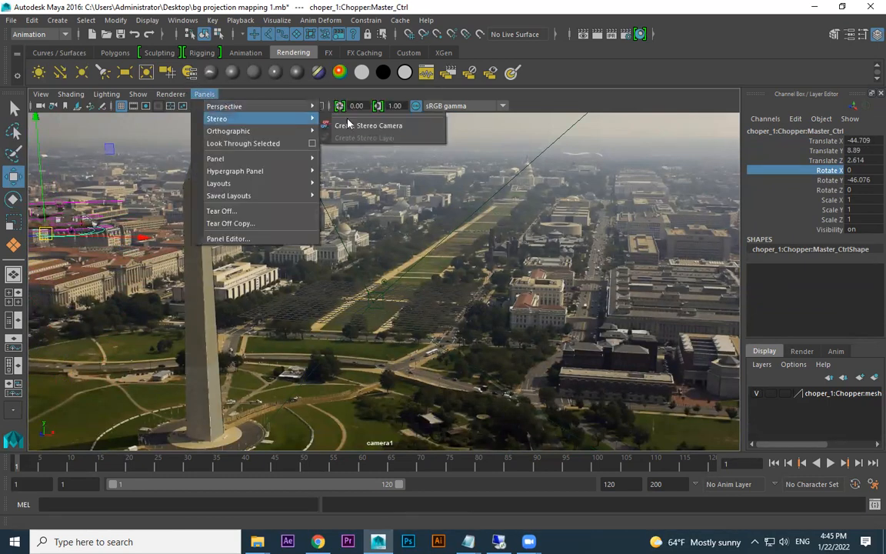
mouse_move(273, 106)
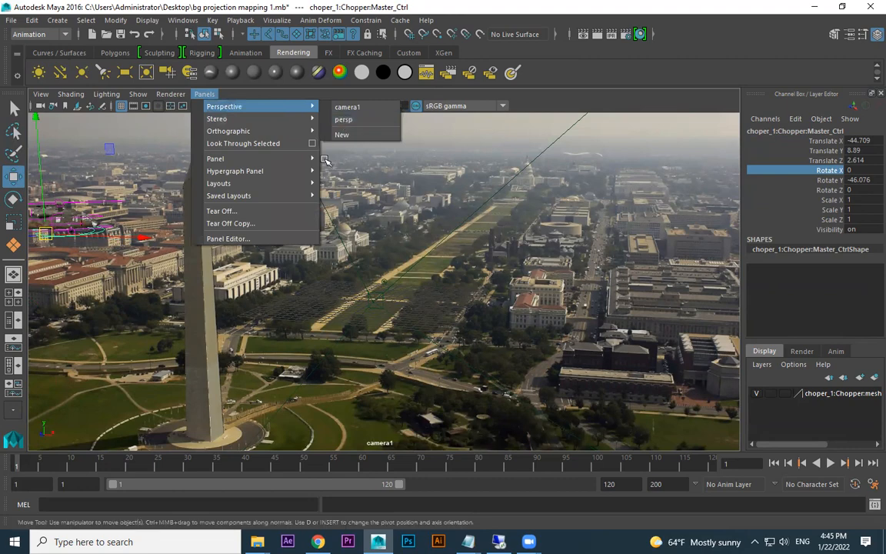
click(342, 120)
alt+drag(361, 229, 328, 202)
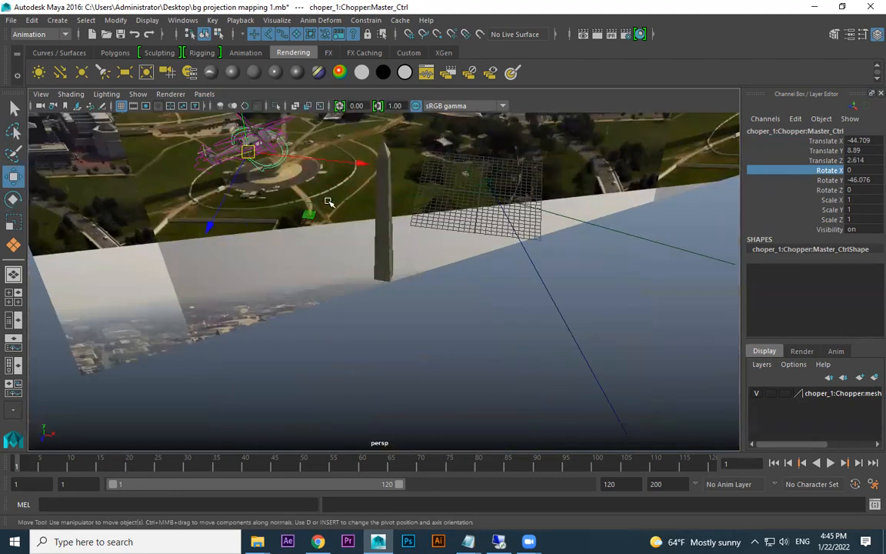
drag(254, 152, 182, 186)
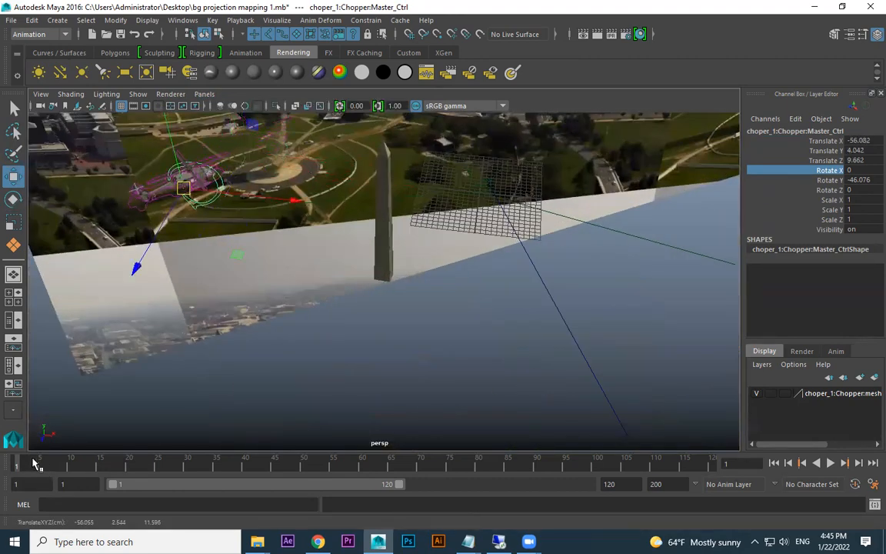
key(s)
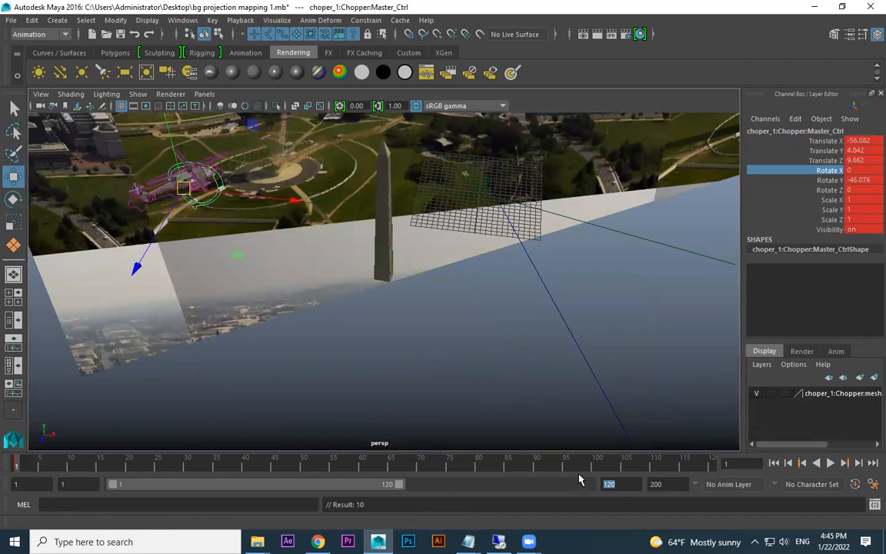
Extend the playback range to end at frame 500.
text(00)
key(Return)
key(alt+v)
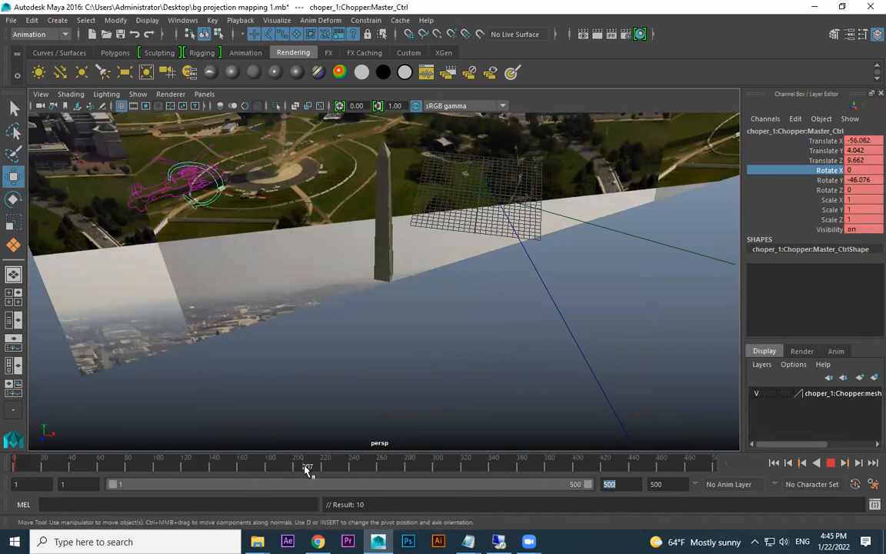
At frame 227, move the helicopter to about -15.2, 12.1, -1.5, turn it to about -78 degrees in Y and key it.
click(333, 468)
drag(184, 188, 431, 195)
drag(353, 187, 388, 146)
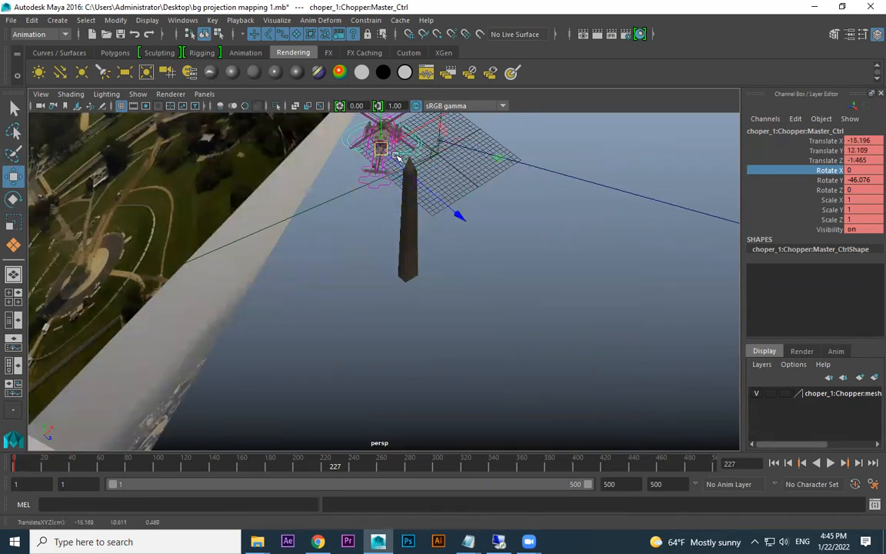
key(e)
drag(412, 230, 361, 320)
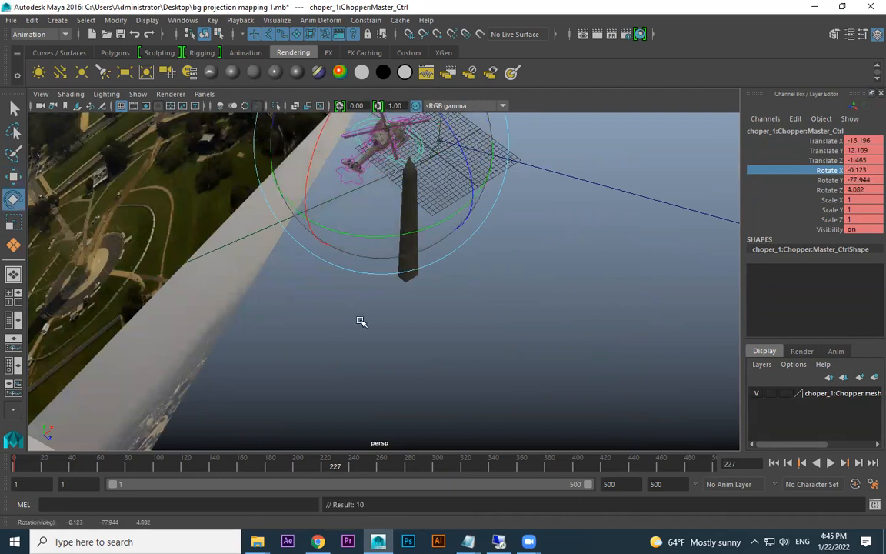
alt+drag(542, 281, 470, 240)
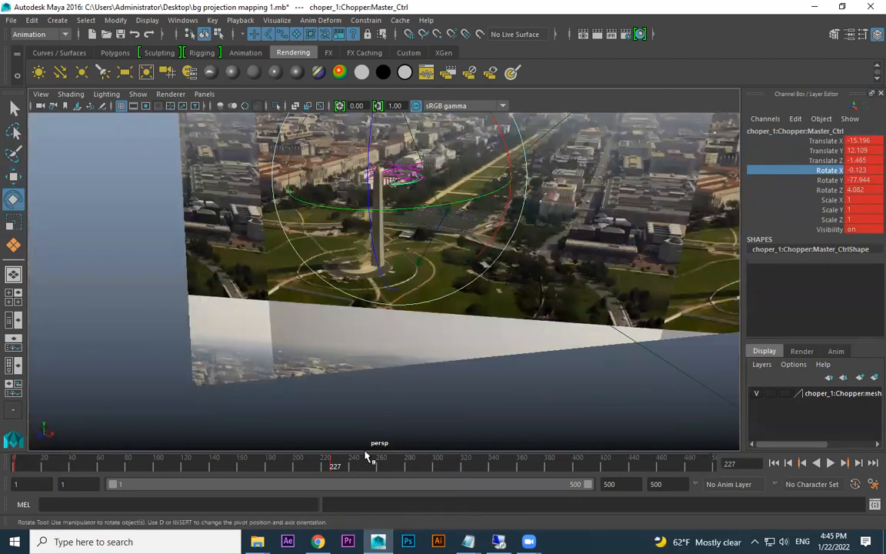
Key the helicopter's onward flight at about frame 310 and at frame 410, ending at about 85.6, 8.5, 2.4 with Rotate Y about -112.
click(451, 464)
drag(431, 185, 774, 211)
key(w)
key(s)
click(590, 464)
key(alt+v)
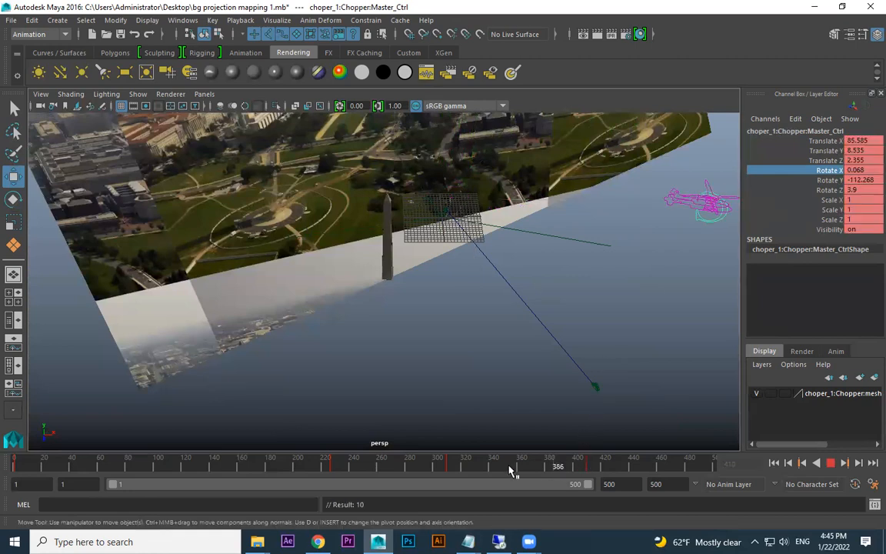
key(alt+v)
Clear the selection and look through camera1.
click(374, 356)
click(203, 94)
mouse_move(224, 108)
click(384, 110)
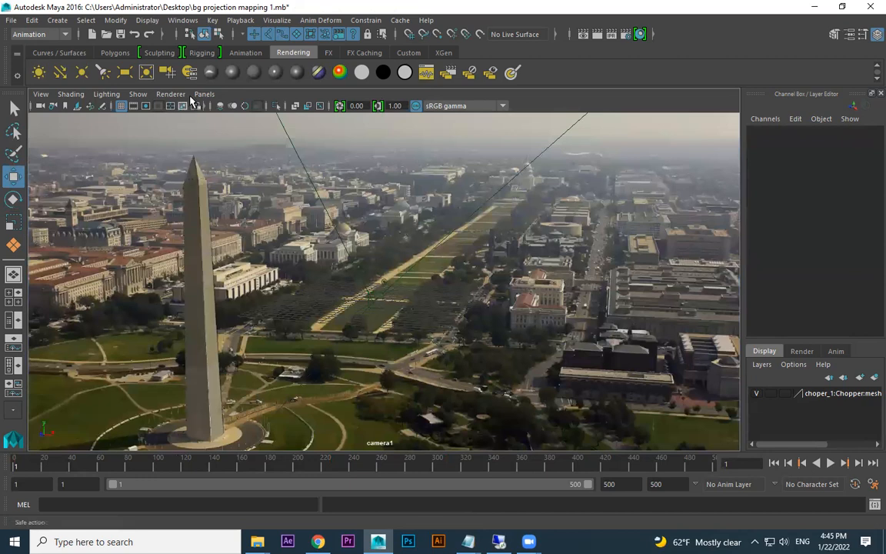
Limit the camera1 view to polygons and NURBS surfaces, hiding all other object types.
click(139, 94)
click(150, 71)
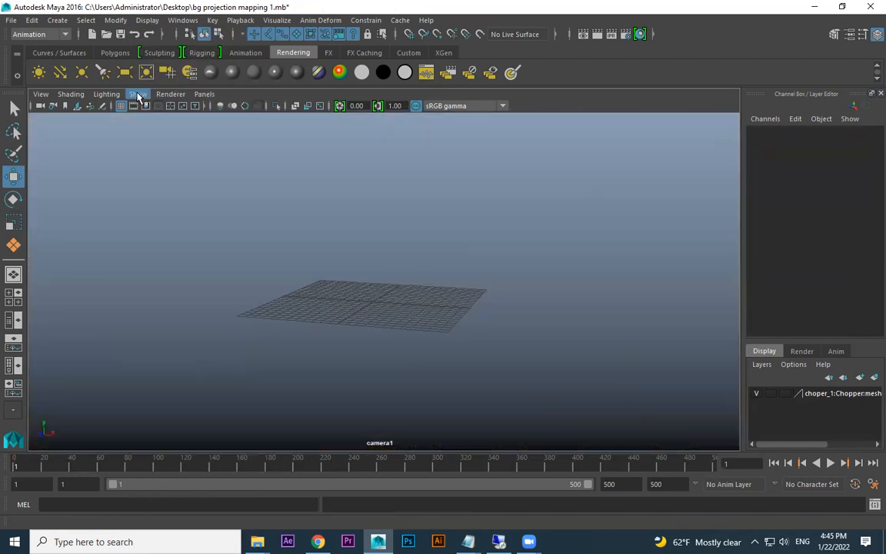
click(138, 94)
click(198, 135)
click(138, 94)
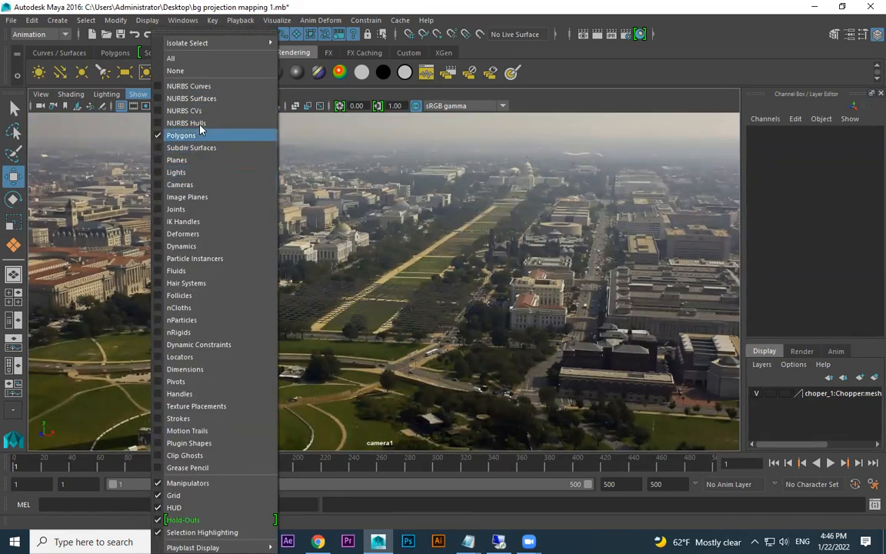
click(211, 100)
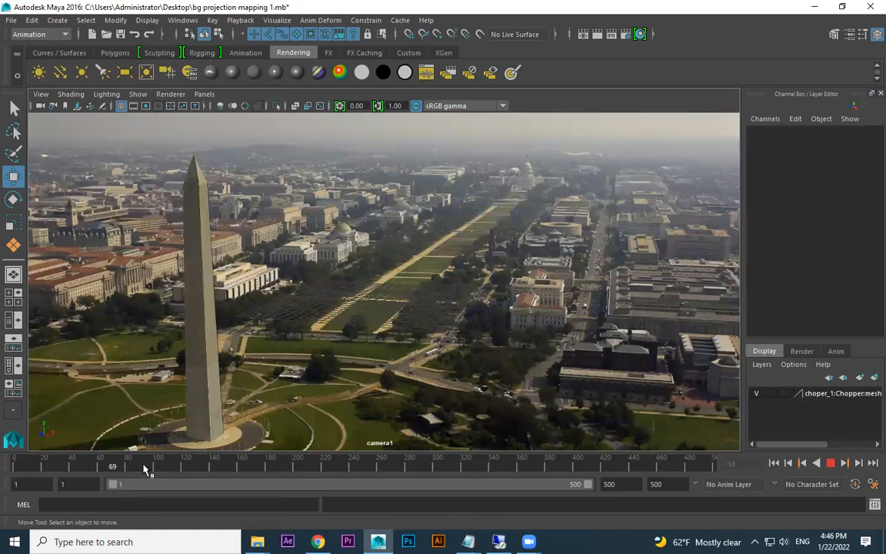
Scrub through the helicopter's flight in camera1 up to frame 338 and return to frame 203.
click(217, 467)
drag(239, 465, 491, 470)
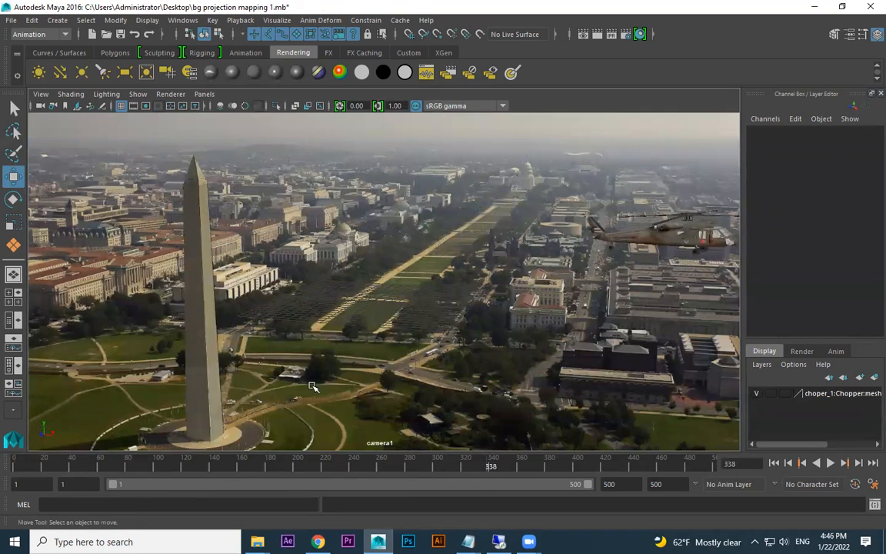
click(300, 466)
Preview the flight in camera1 with the Legacy Default Viewport renderer and return to frame 1.
click(174, 95)
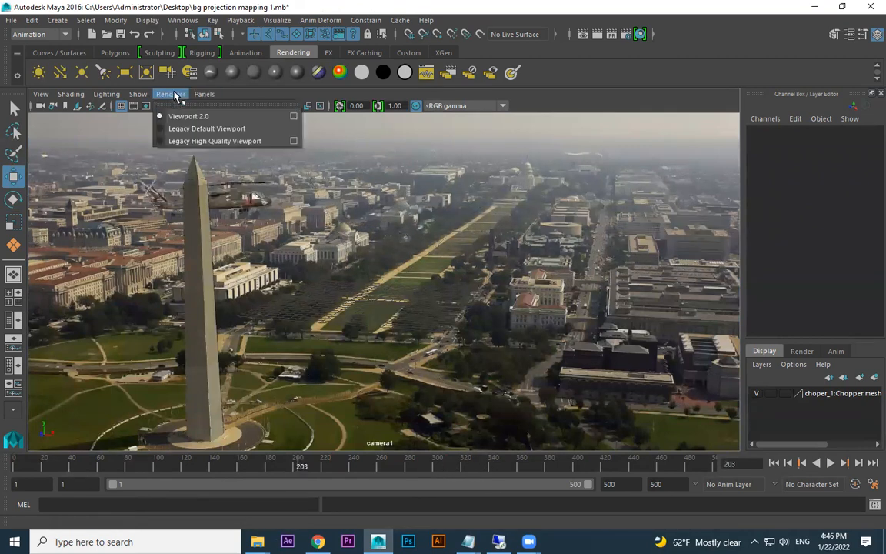
click(190, 128)
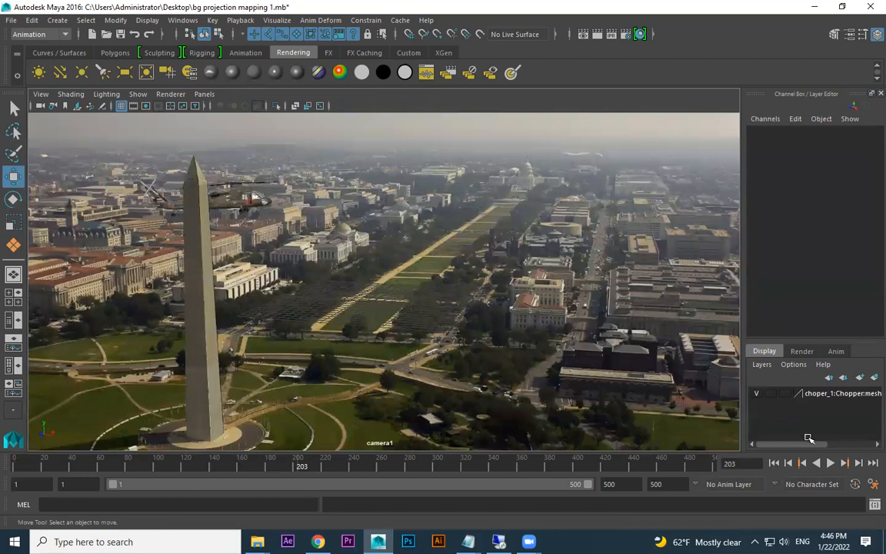
click(831, 463)
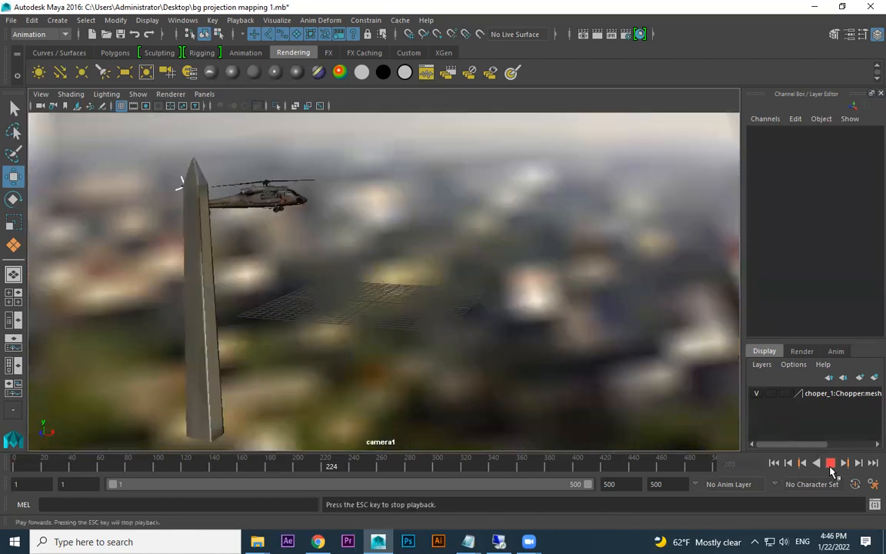
click(773, 463)
Try playback with the Legacy High Quality Viewport renderer, stop at frame 183 and restore Viewport 2.0.
click(170, 94)
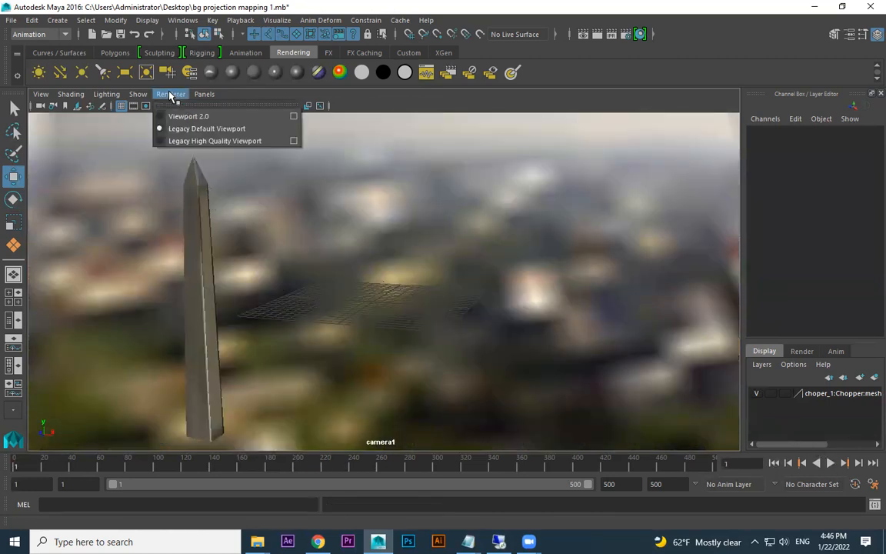
click(197, 140)
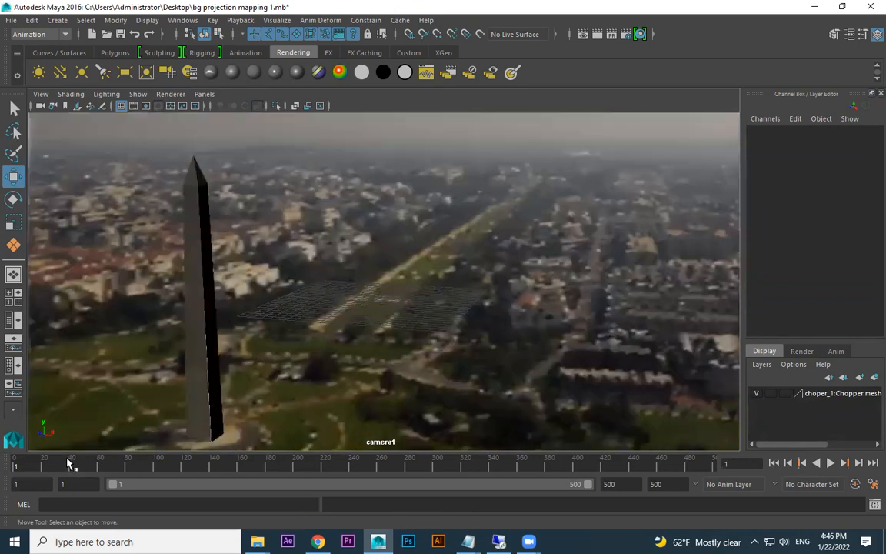
click(829, 464)
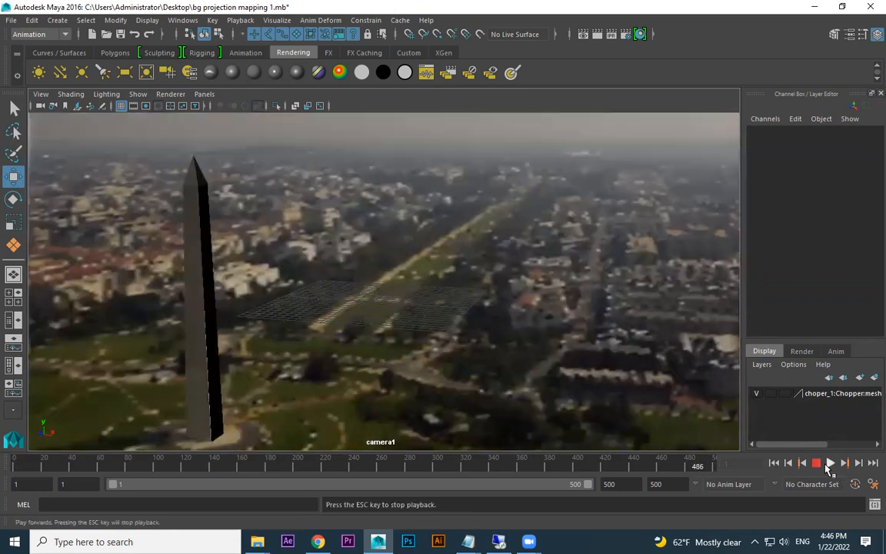
click(831, 464)
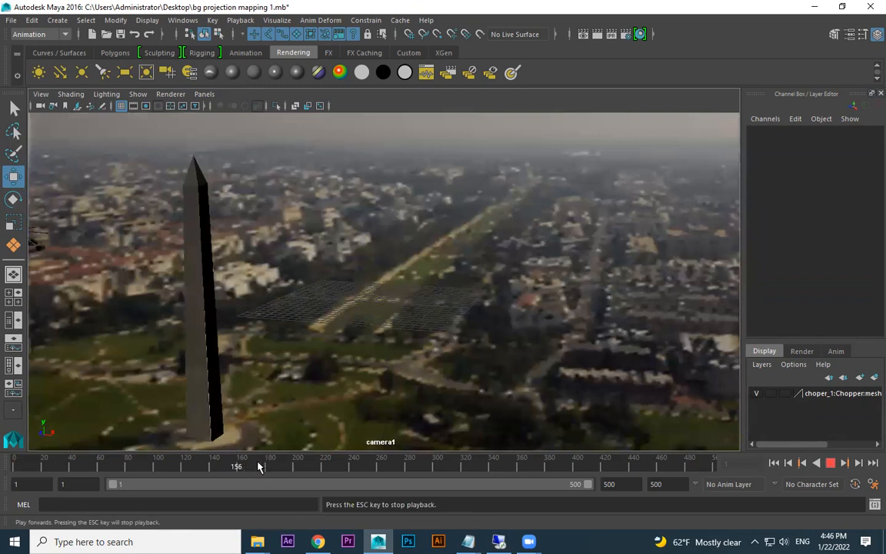
key(Escape)
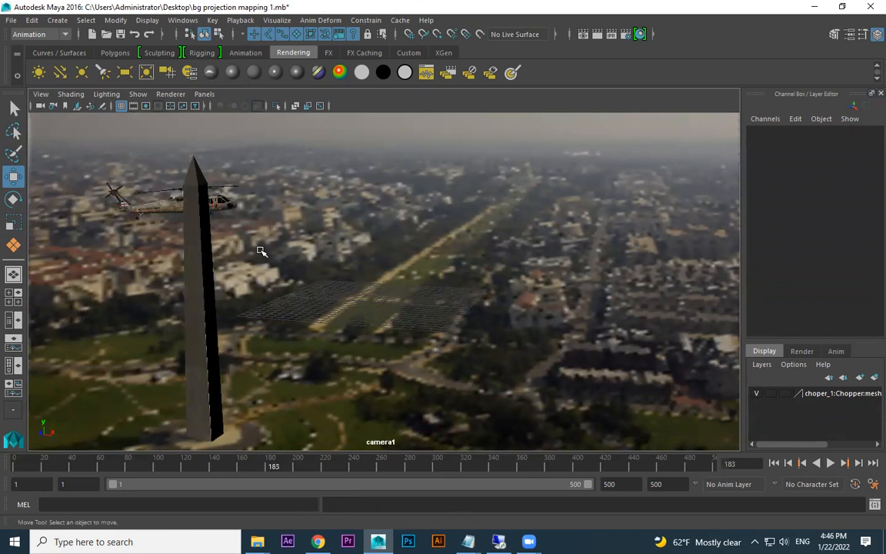
click(171, 94)
click(185, 115)
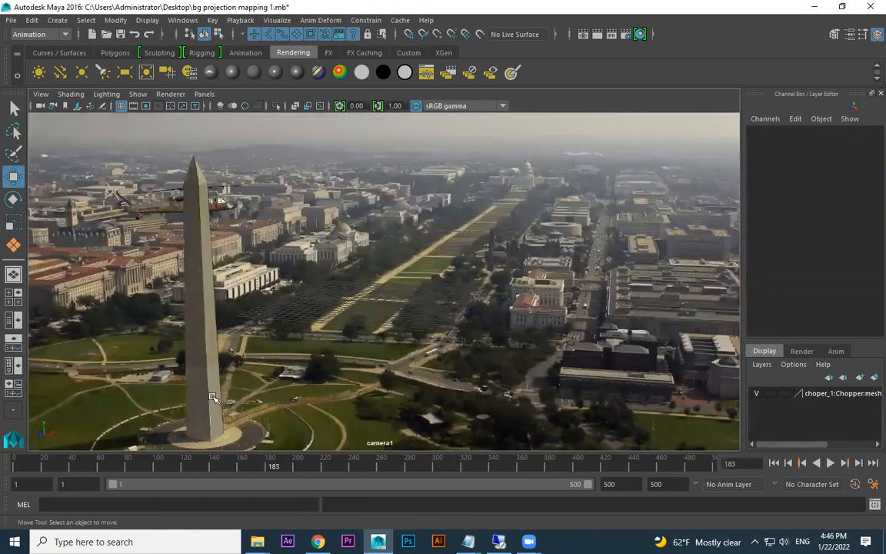
Play and scrub the helicopter's pass behind the monument in camera1 up to about frame 203.
click(224, 464)
key(alt+v)
mouse_move(36, 467)
mouse_down()
mouse_move(191, 475)
mouse_move(310, 464)
mouse_up()
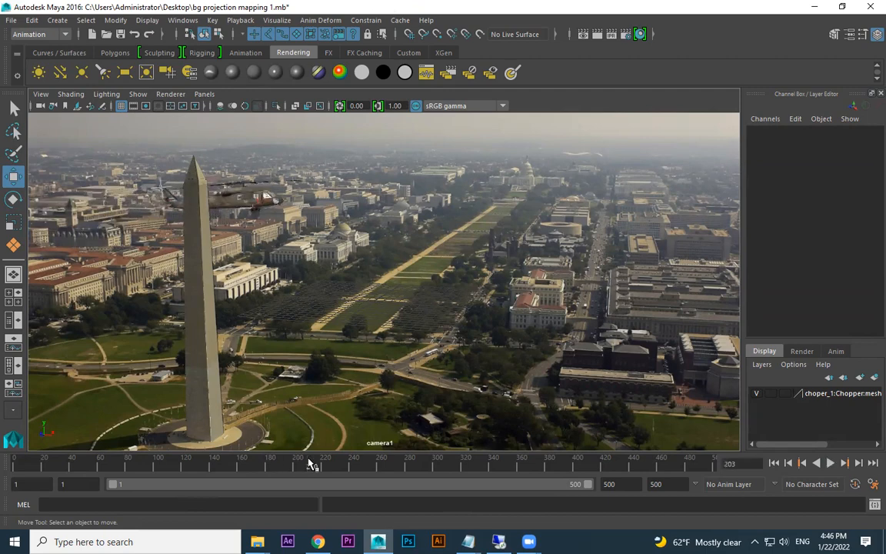
Switch the viewport to the persp camera and turn on the display of cameras.
click(205, 95)
mouse_move(263, 107)
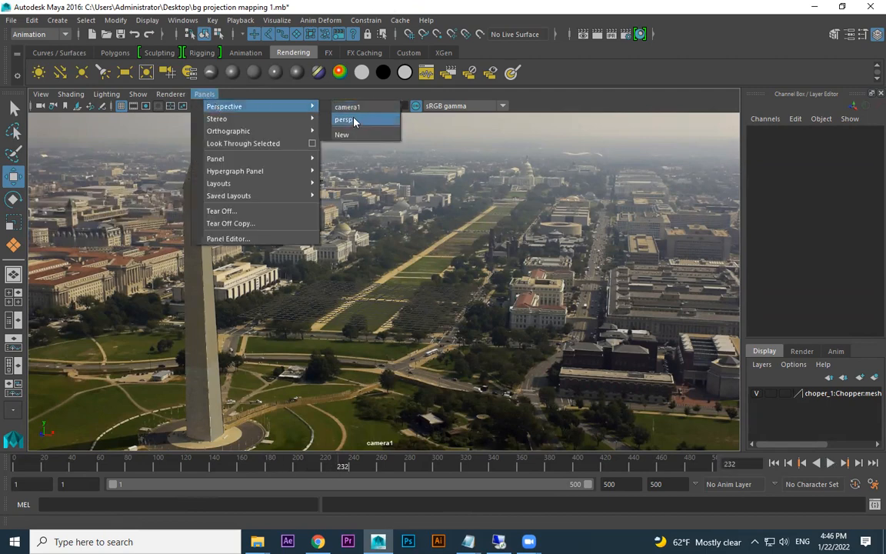
click(362, 120)
alt+drag(419, 254, 536, 235)
click(137, 95)
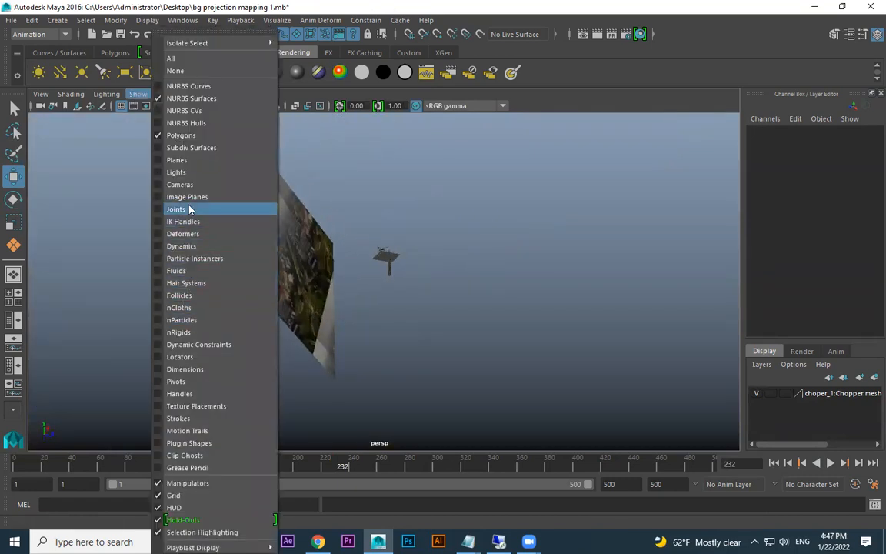
click(180, 185)
Duplicate camera1 and unlock all transform and visibility channels of the copy.
scroll(526, 221, up, 3)
click(526, 222)
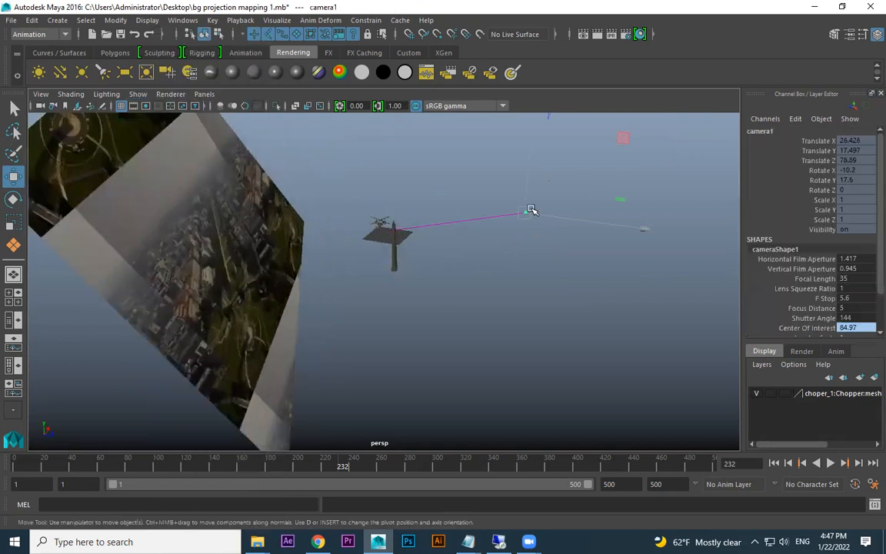
scroll(514, 237, up, 5)
alt+drag(534, 279, 599, 280)
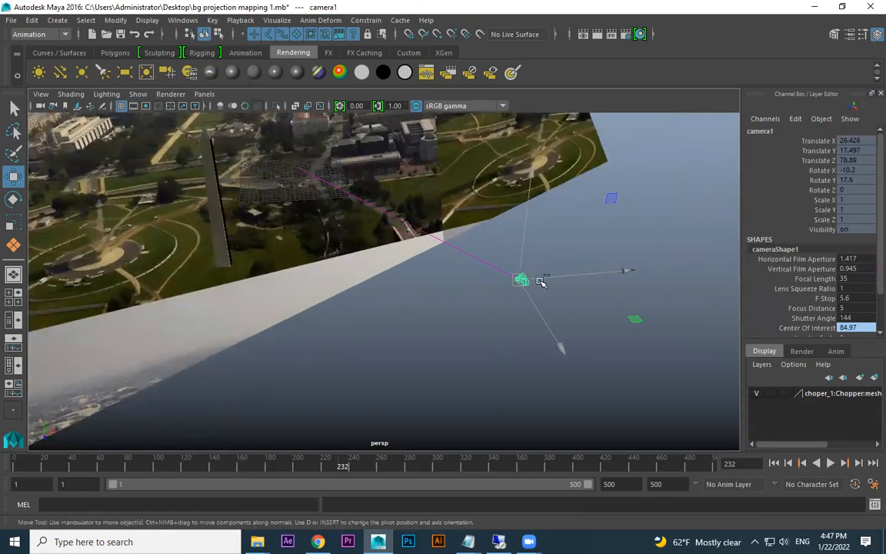
key(ctrl+d)
drag(812, 144, 819, 229)
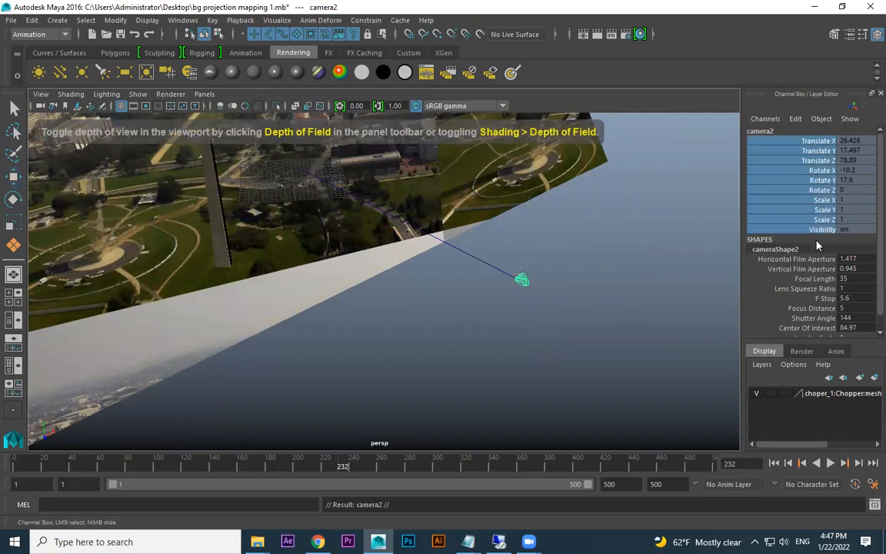
right_click(819, 229)
click(790, 274)
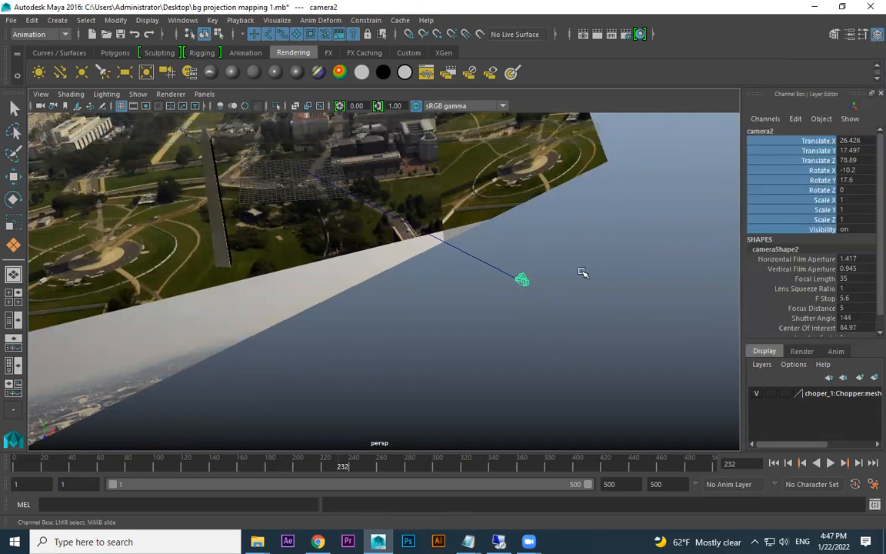
Move camera2 along X to about 27.0 and look through it.
key(w)
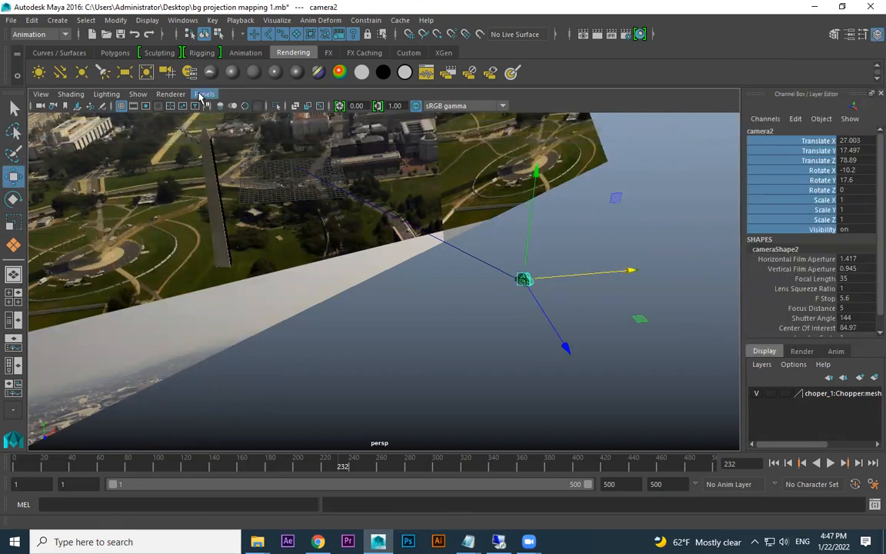
click(201, 95)
click(219, 144)
Key camera2 at frame 1, dolly it in to a center of interest of about 64.87 and key it at frame 300.
click(12, 464)
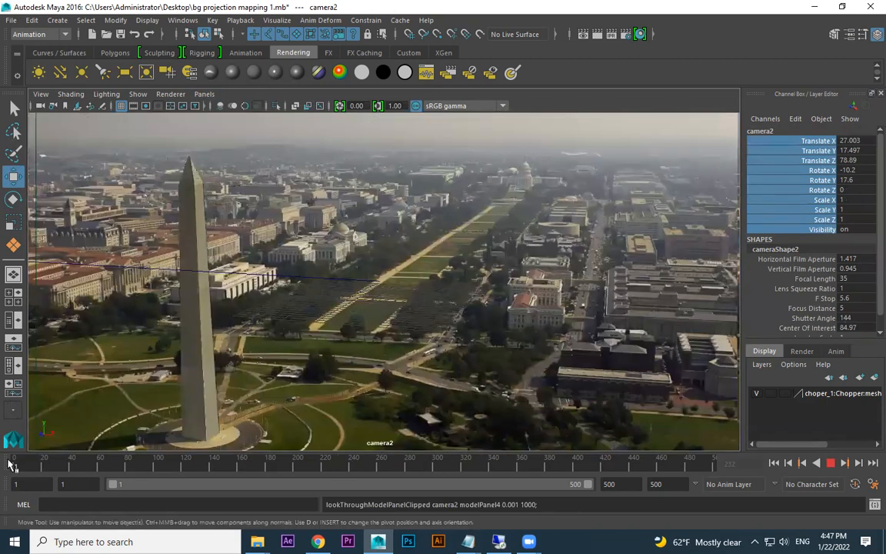
key(s)
drag(36, 469, 441, 471)
alt+right_drag(296, 326, 379, 339)
key(s)
Scrub the camera2 push-in between frames 138 and 291 to check the helicopter and monument framing.
drag(425, 468, 211, 466)
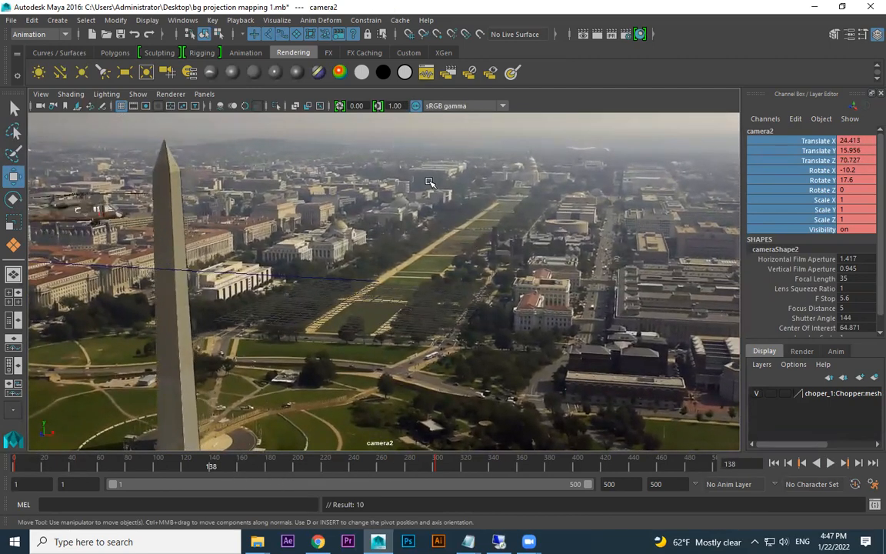
drag(219, 478, 310, 466)
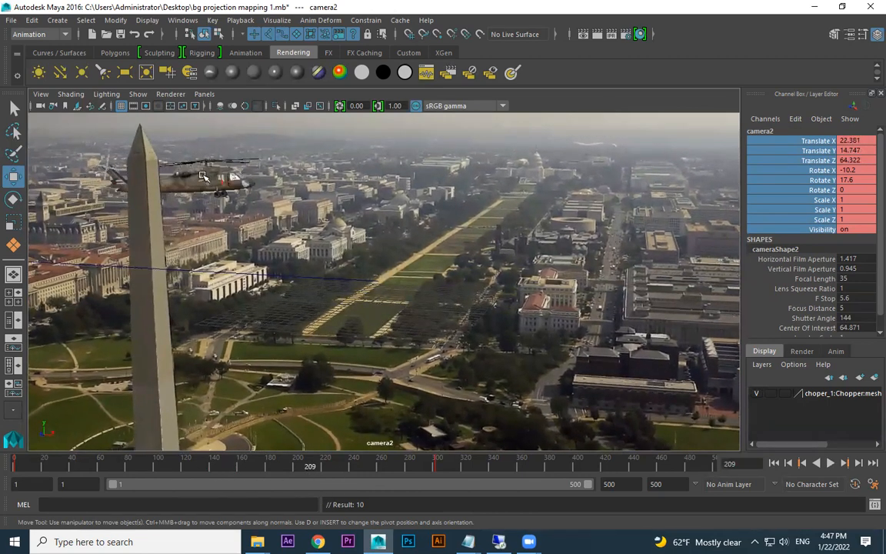
drag(390, 460, 416, 468)
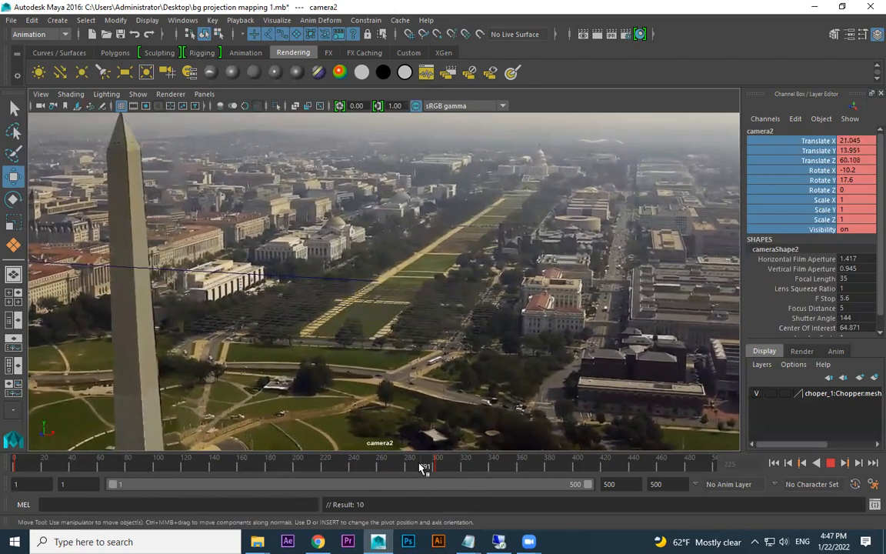
Stop playback, reframe camera2 so the skyline sits lower in the picture and key the new view at about frame 300.
click(831, 462)
drag(446, 286, 452, 280)
scroll(462, 281, up, 1)
alt+middle_drag(462, 281, 464, 308)
key(s)
Scrub through the updated camera2 move to frame 278 and select the helicopter's fuselage part.
drag(238, 468, 551, 478)
mouse_move(415, 470)
mouse_down()
mouse_move(326, 477)
mouse_move(302, 475)
mouse_move(359, 474)
mouse_move(163, 471)
mouse_move(407, 470)
mouse_up()
click(305, 206)
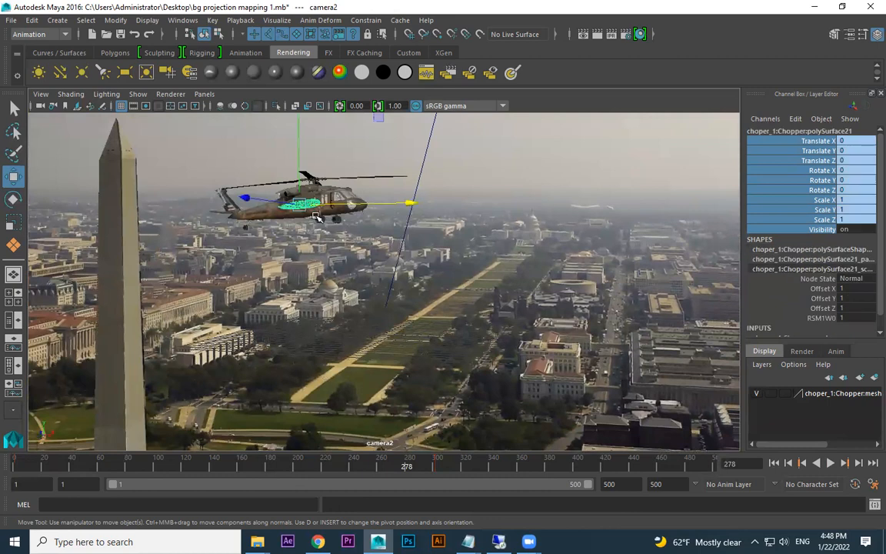